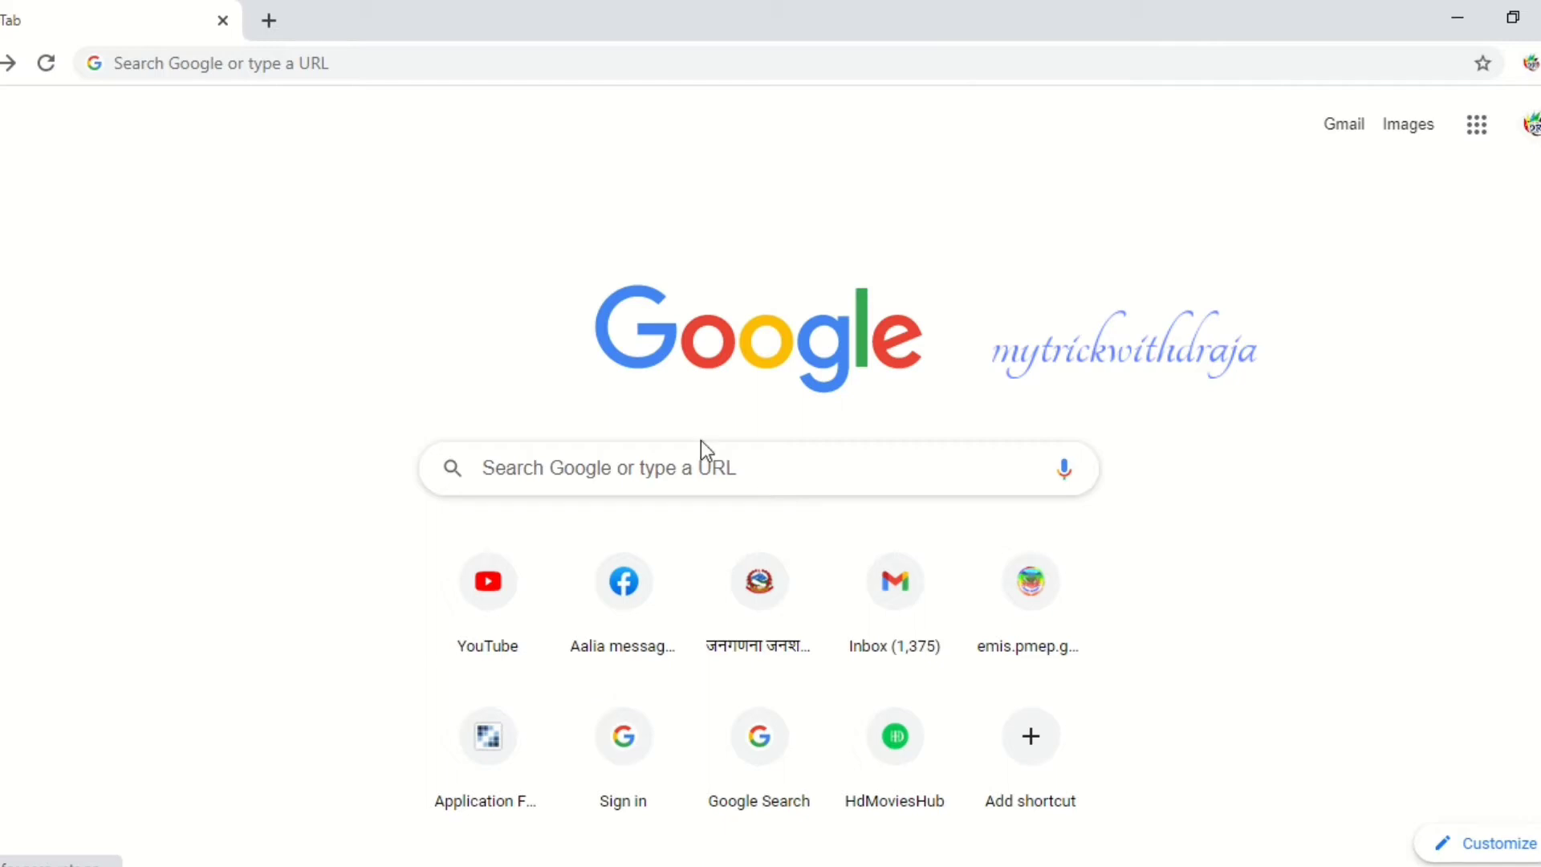
- Search Google for 'driving license' and open the official Online Driving License registration site
click(700, 467)
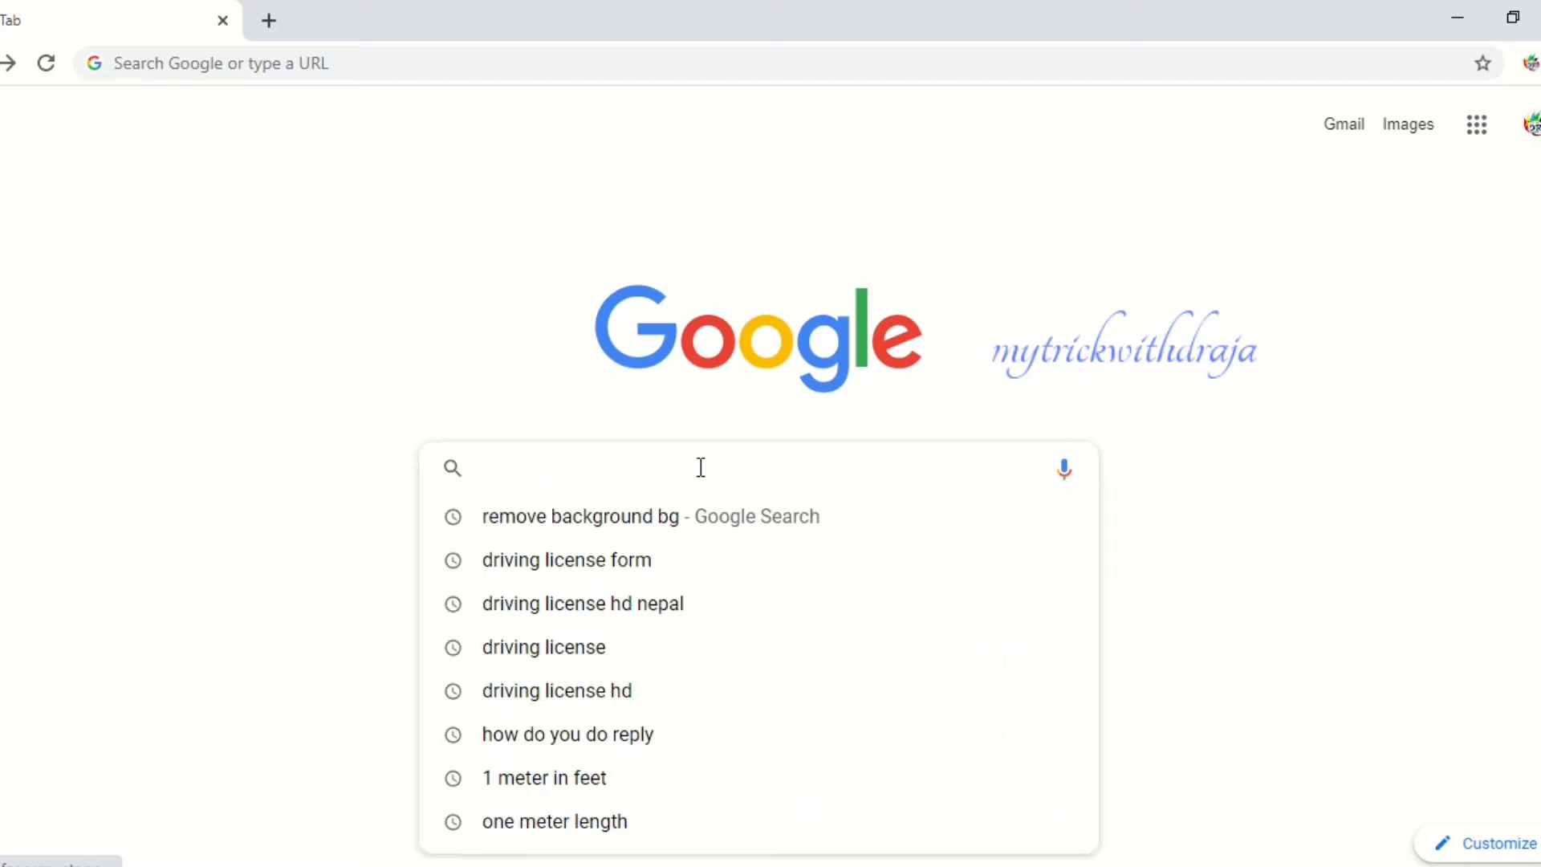
text(DRI)
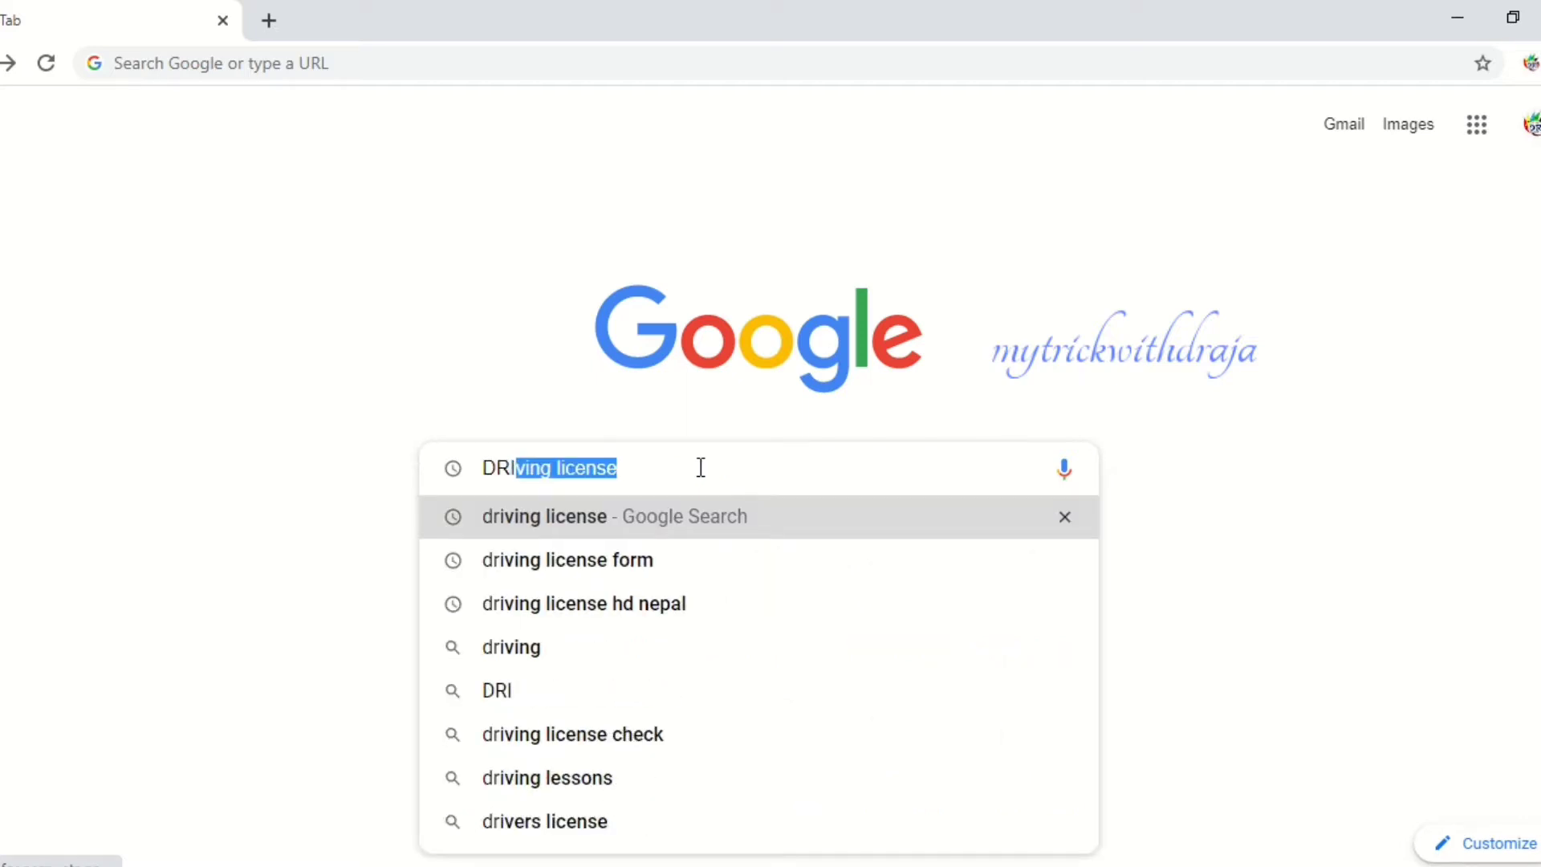
key(BackSpace)
key(BackSpace)
key(BackSpace)
key(BackSpace)
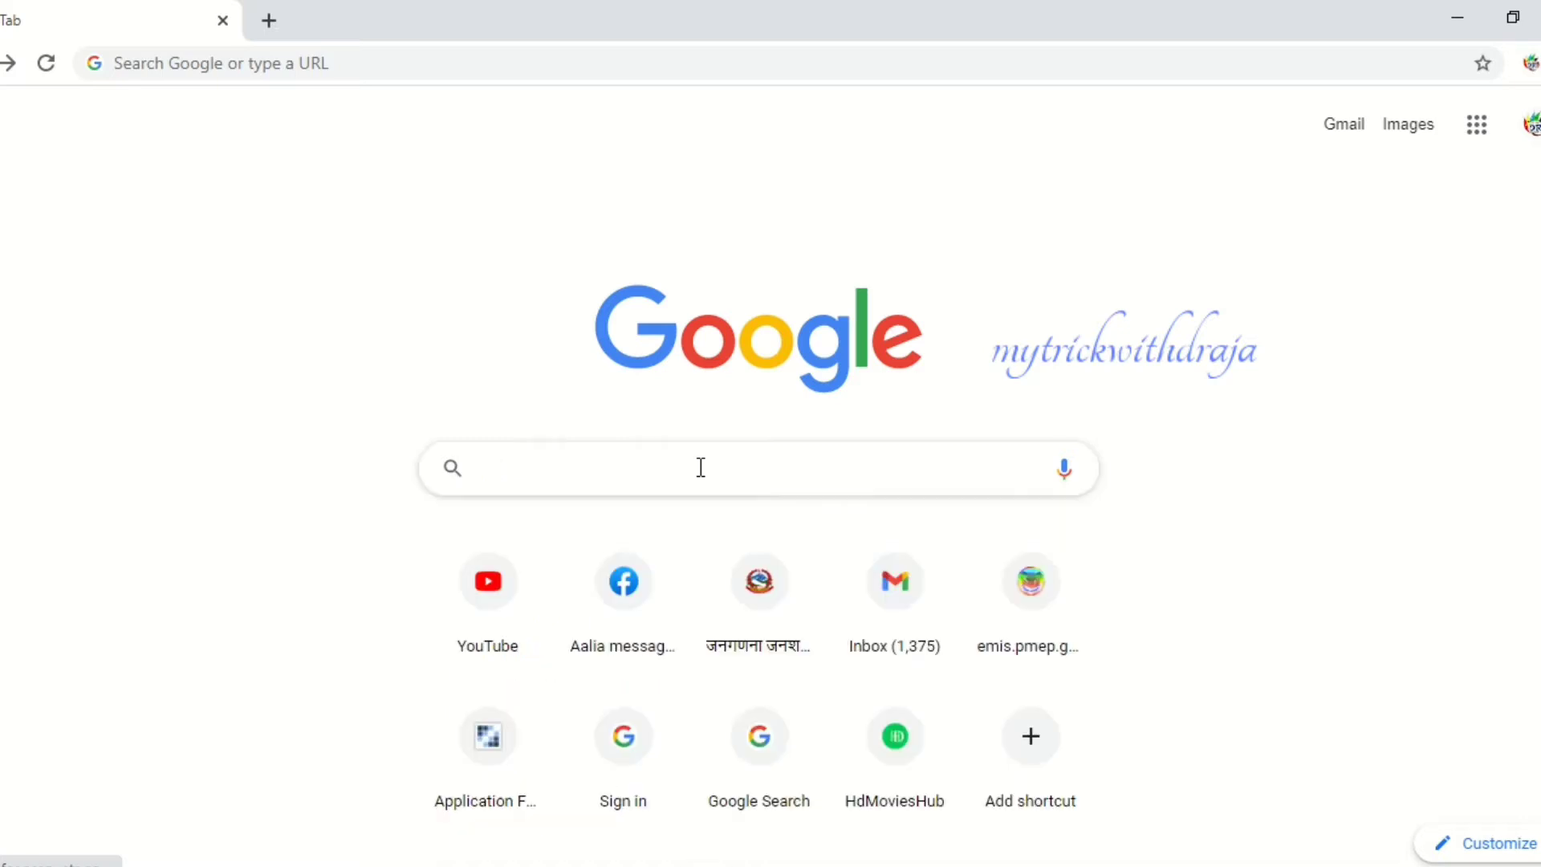
text(D)
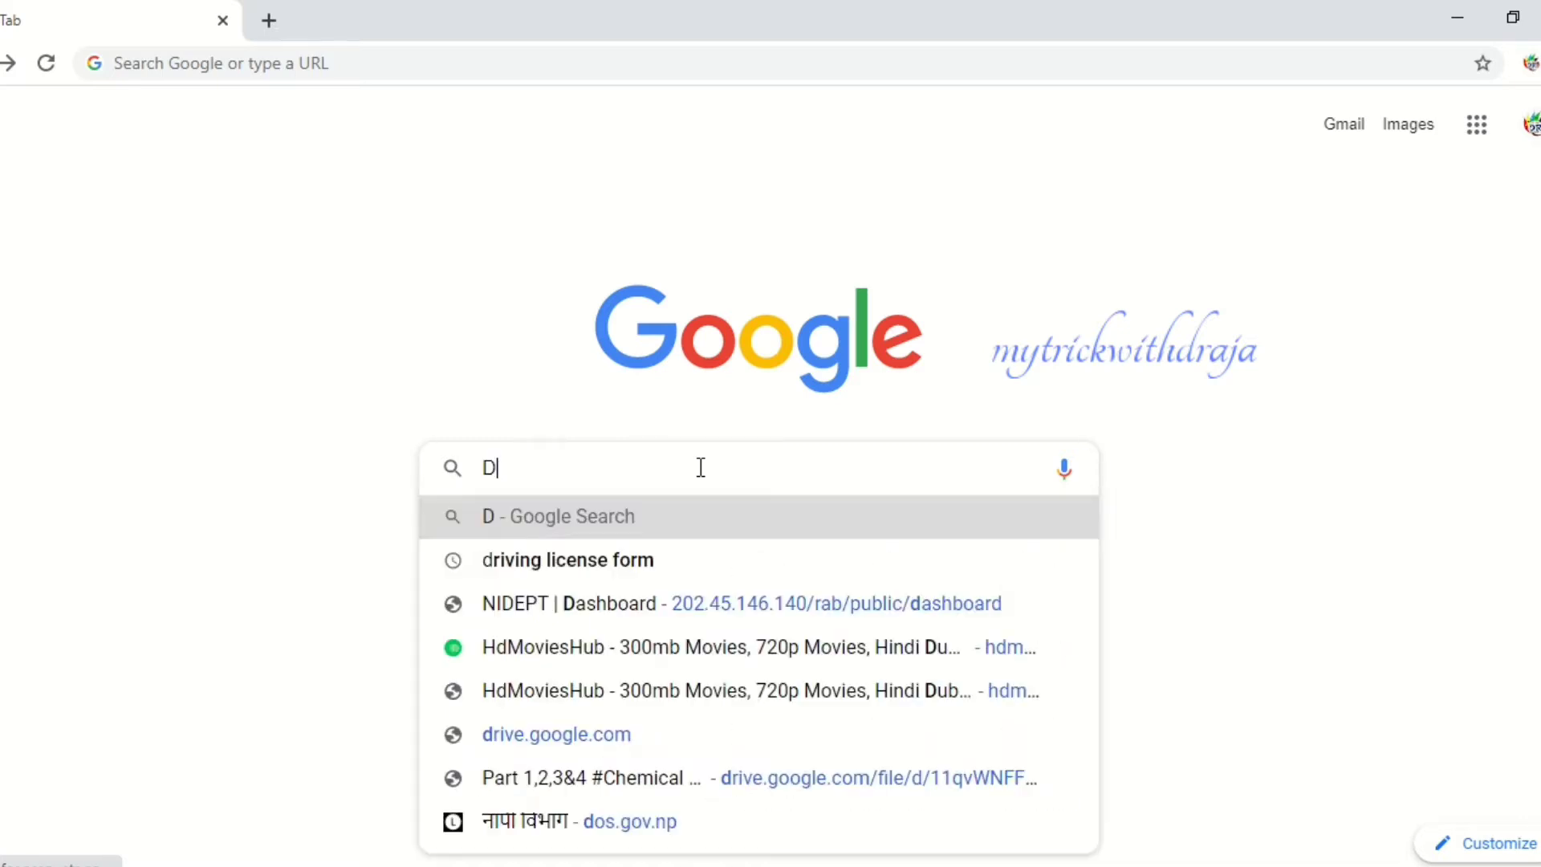
text(RIVING License)
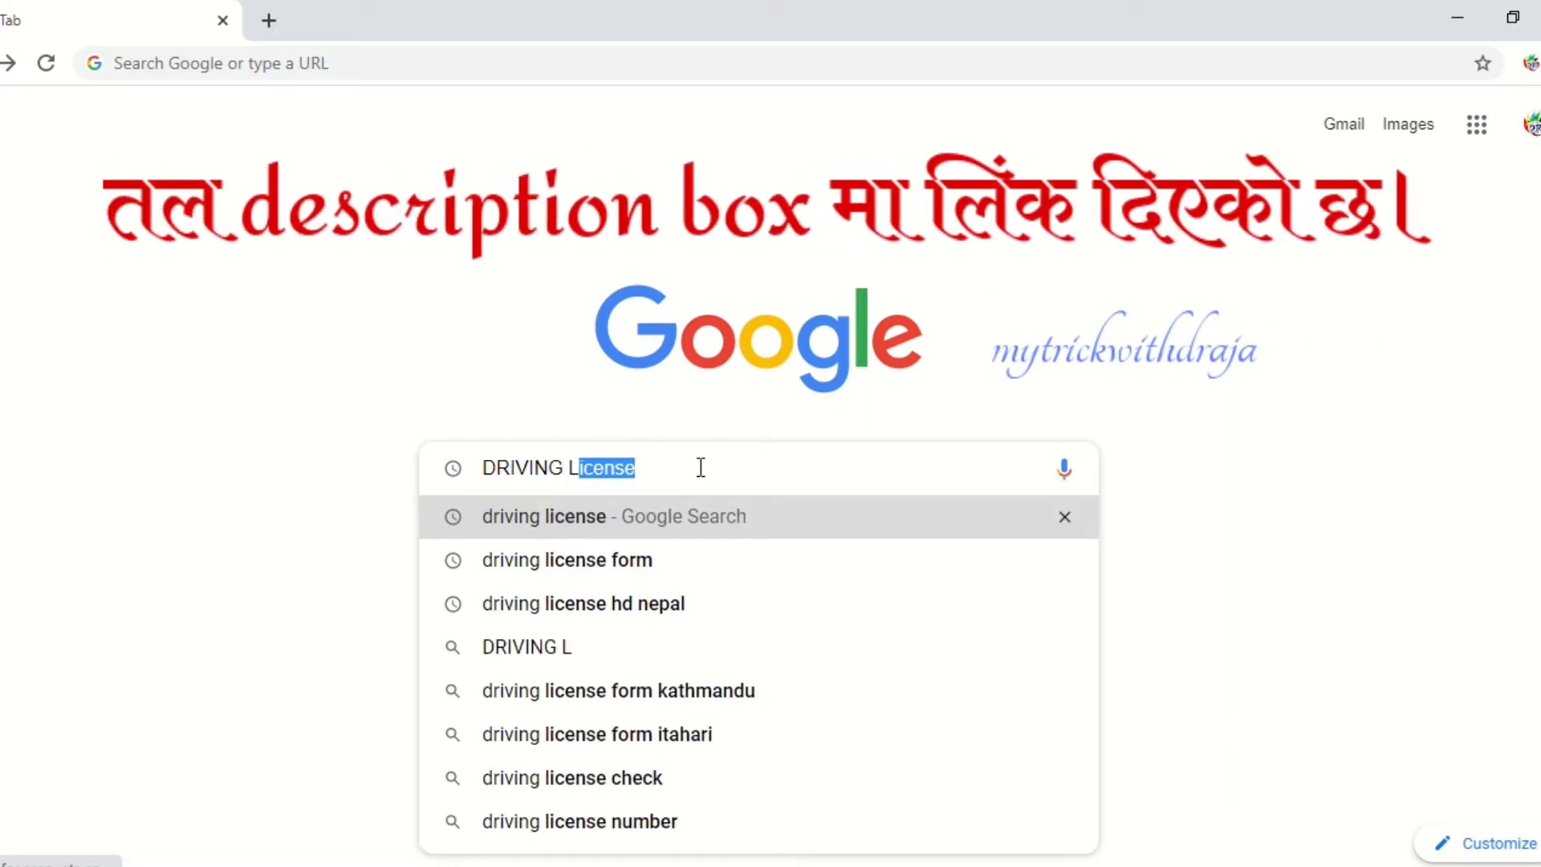
key(Return)
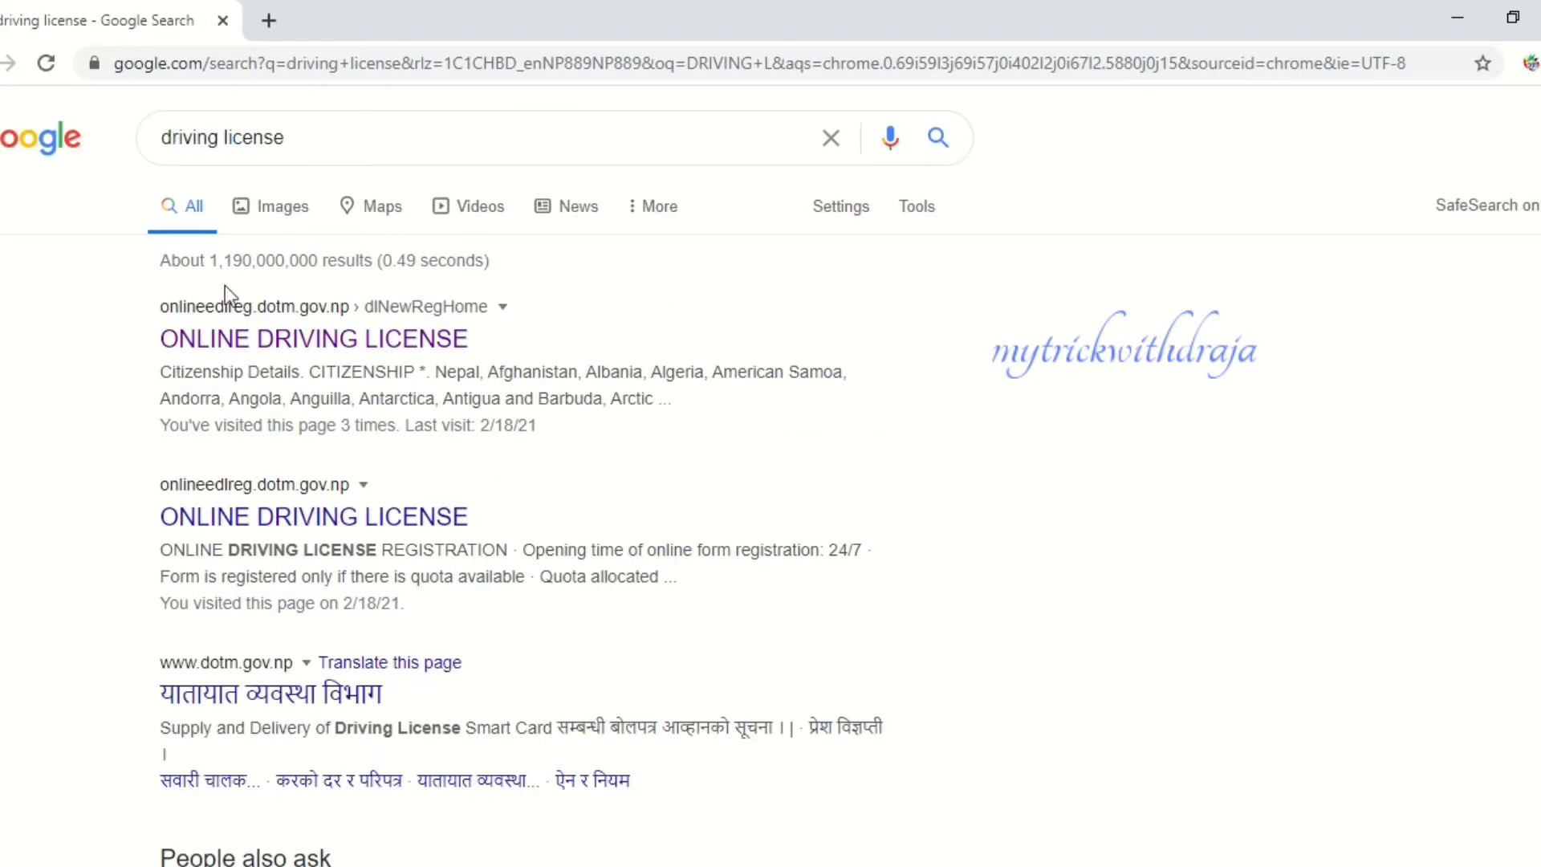
click(405, 341)
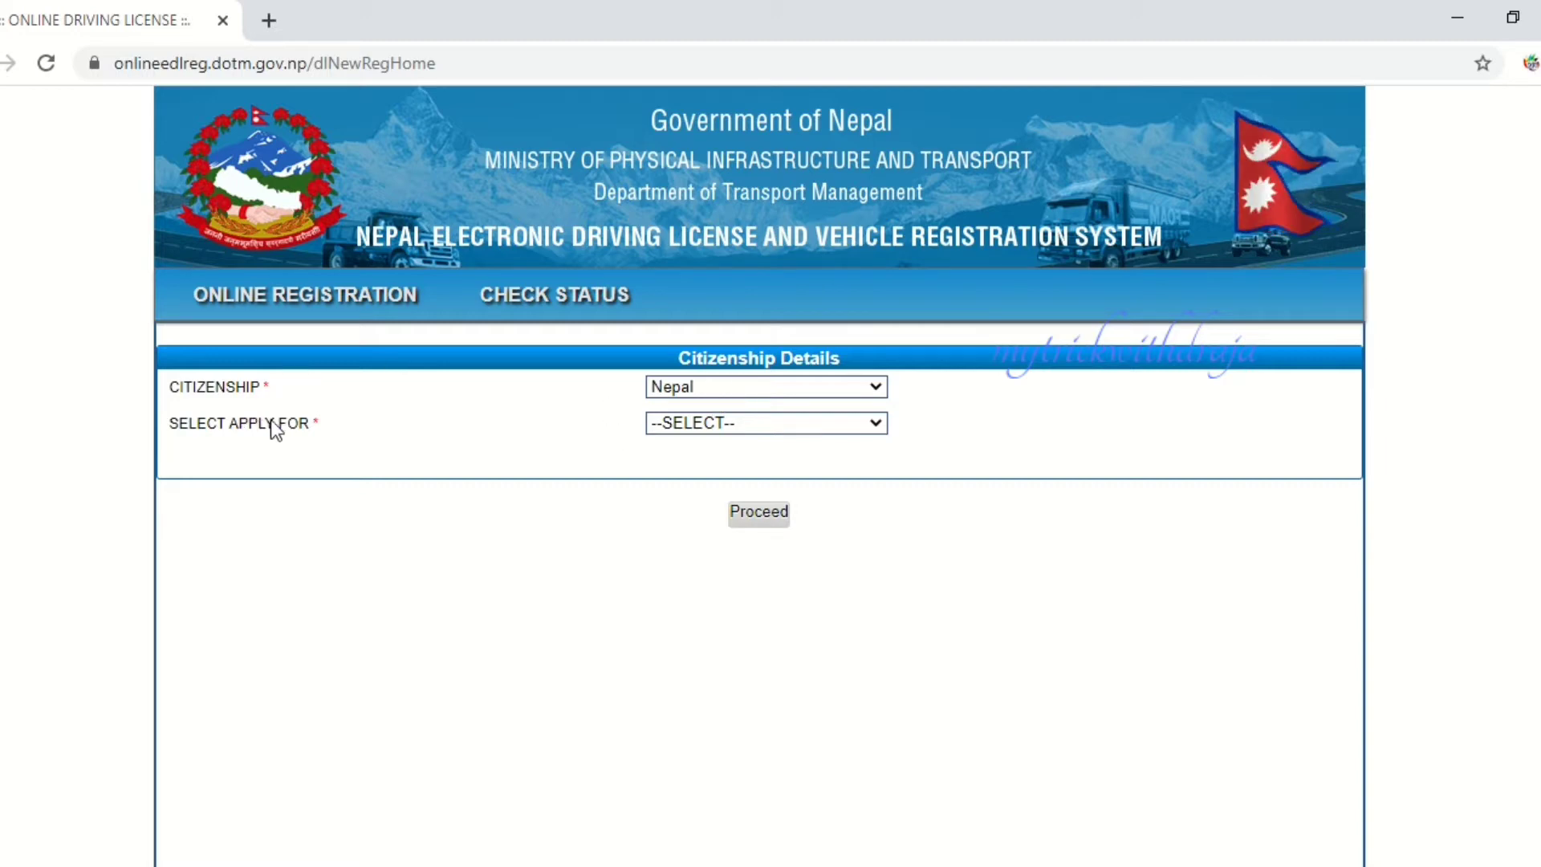
- Choose NEWLICENSE under Select Apply For and proceed to the registration form
click(773, 424)
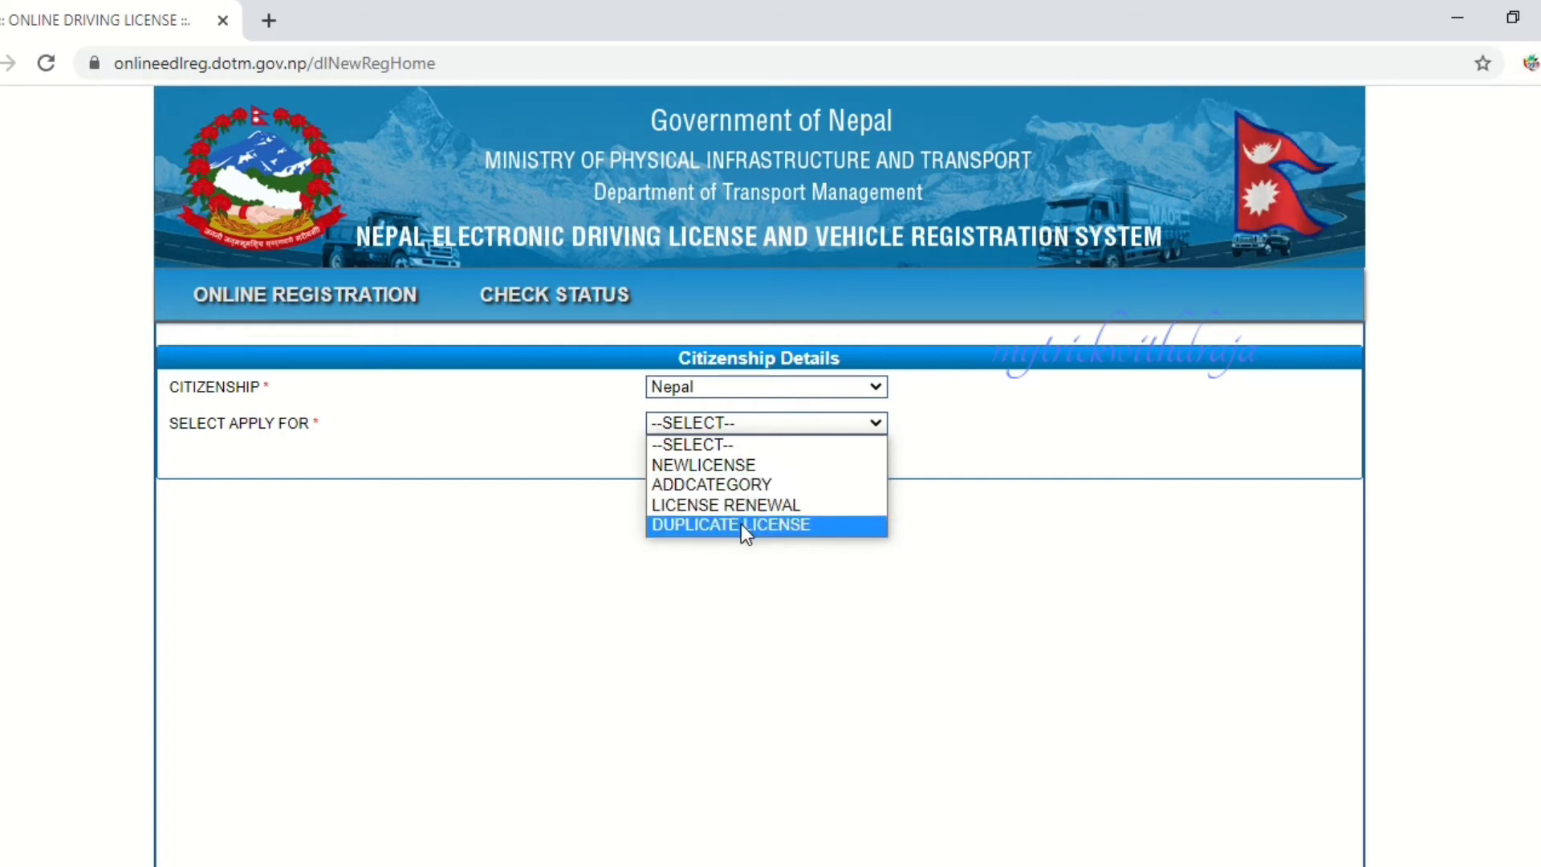
click(742, 466)
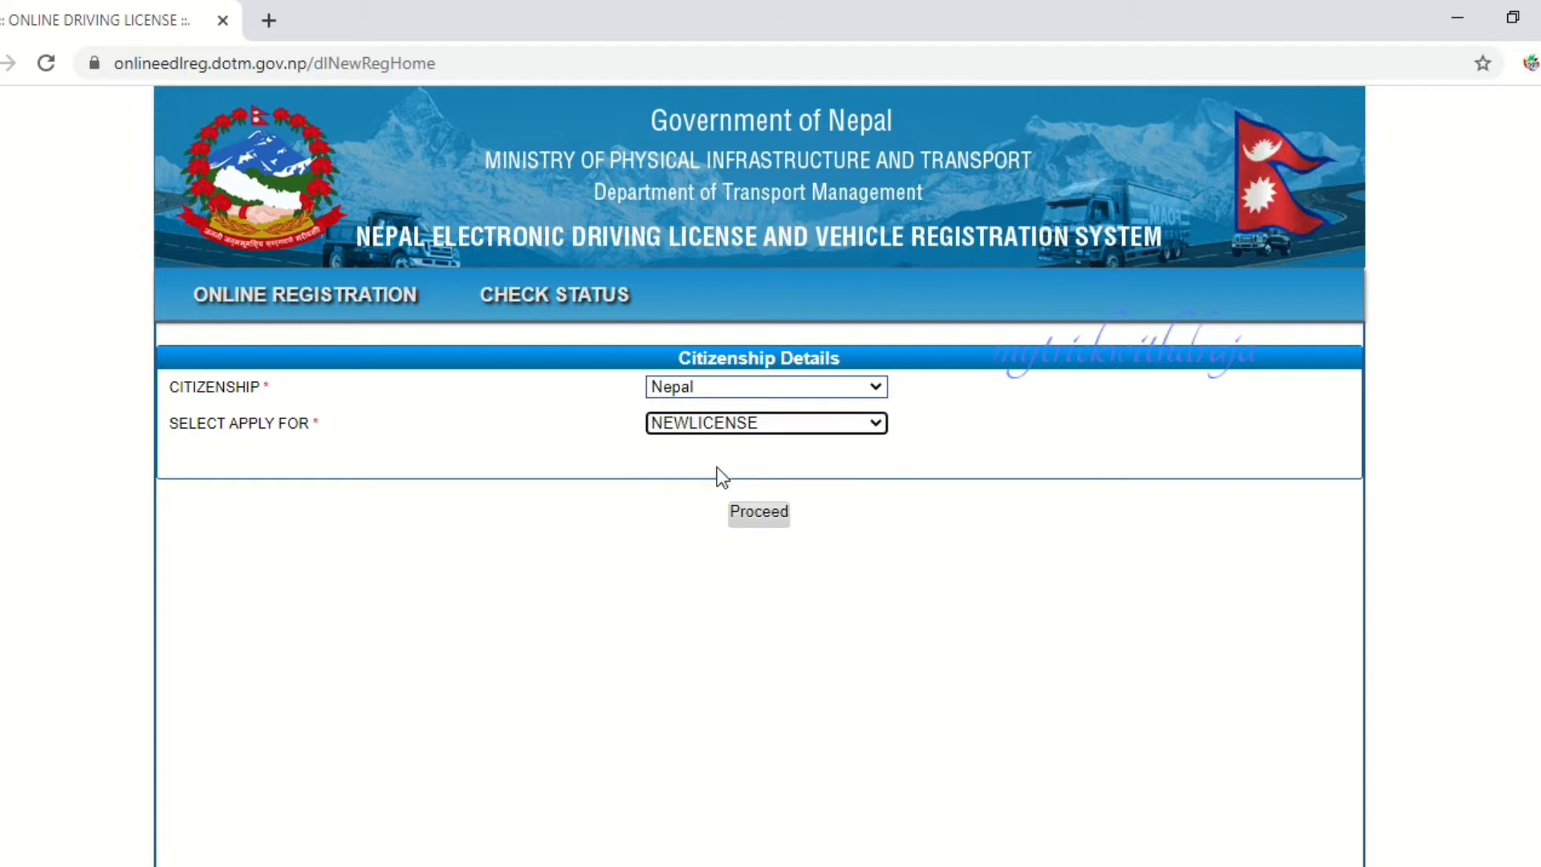
click(773, 516)
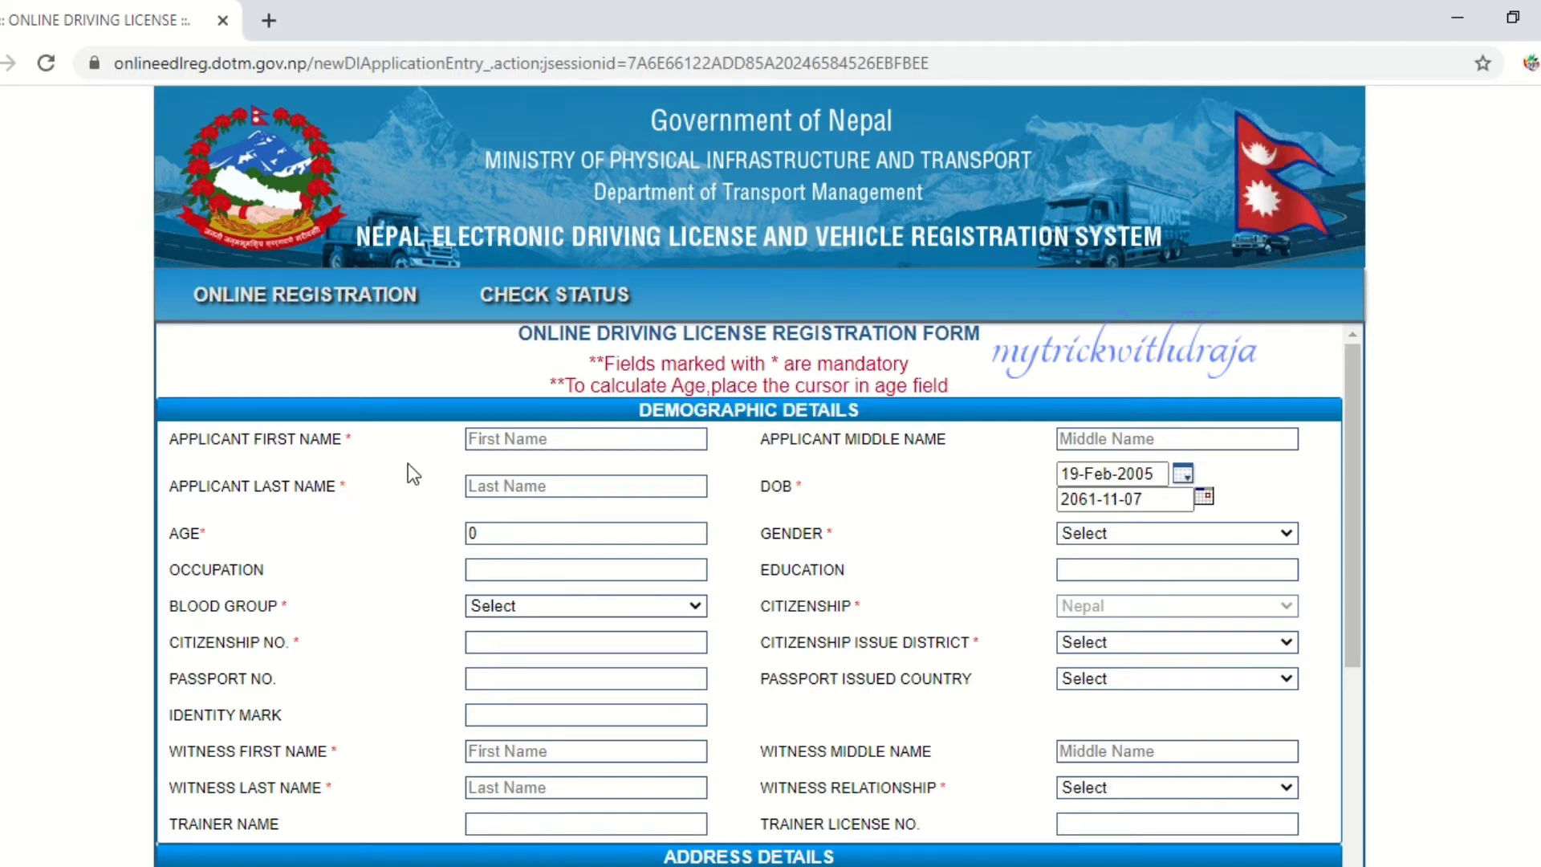
- Enter the applicant's first name, middle name and surname in the name fields
click(532, 438)
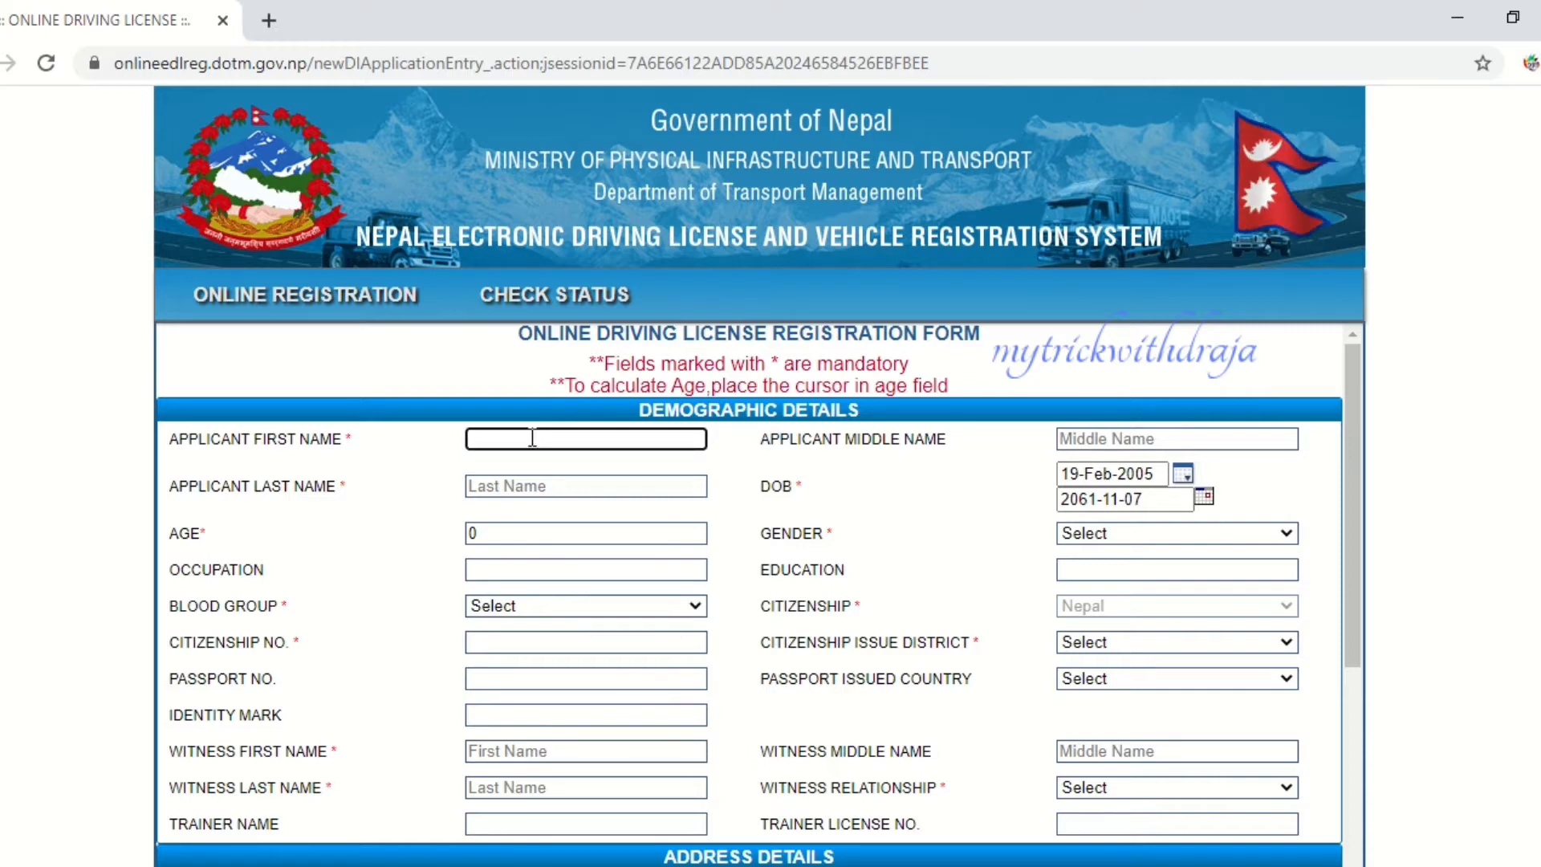
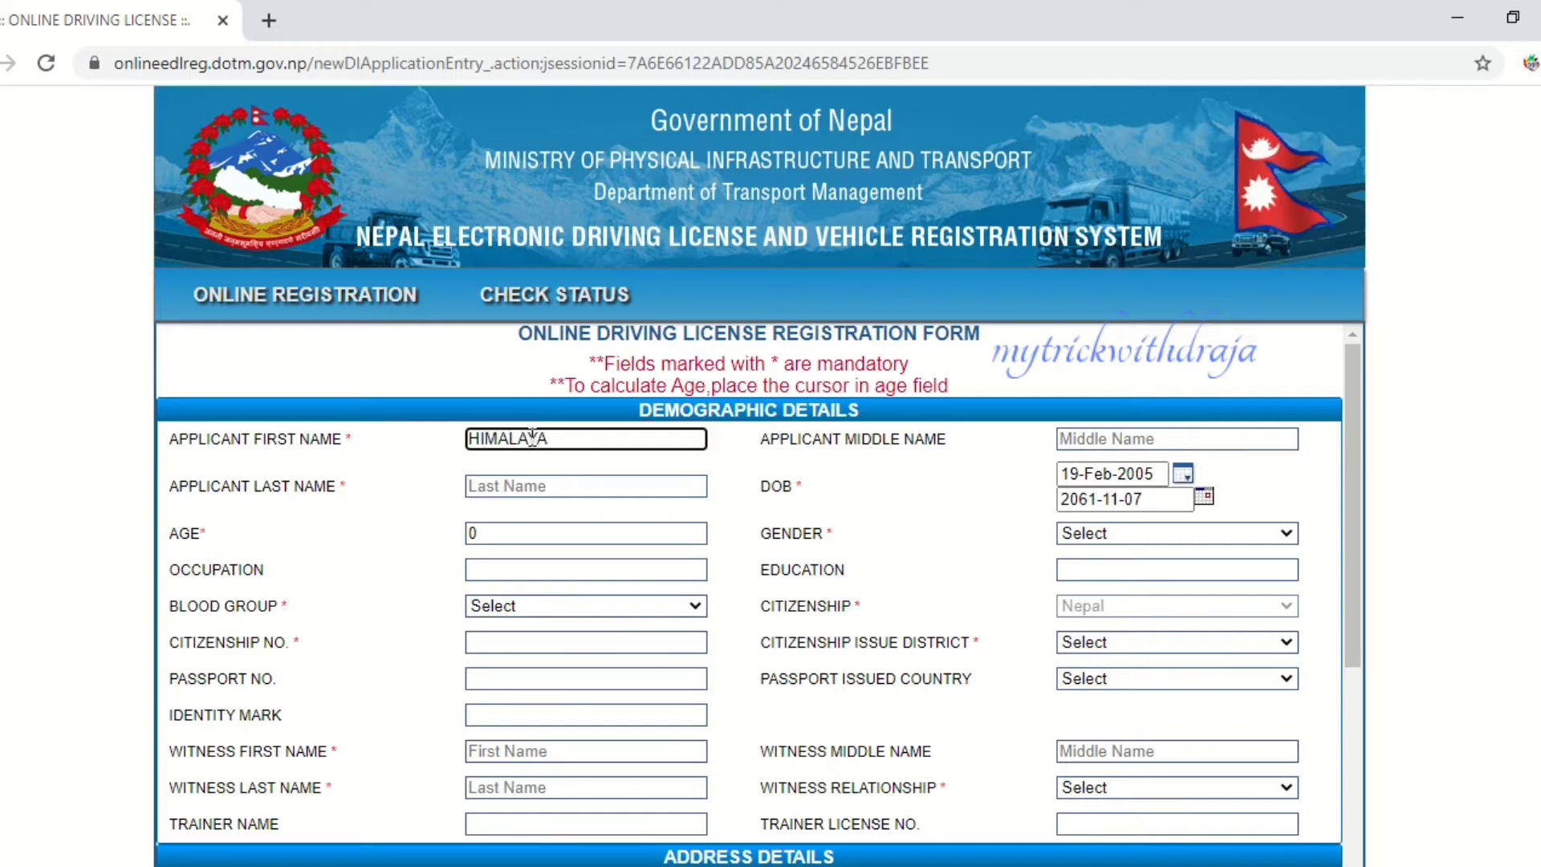
key(Tab)
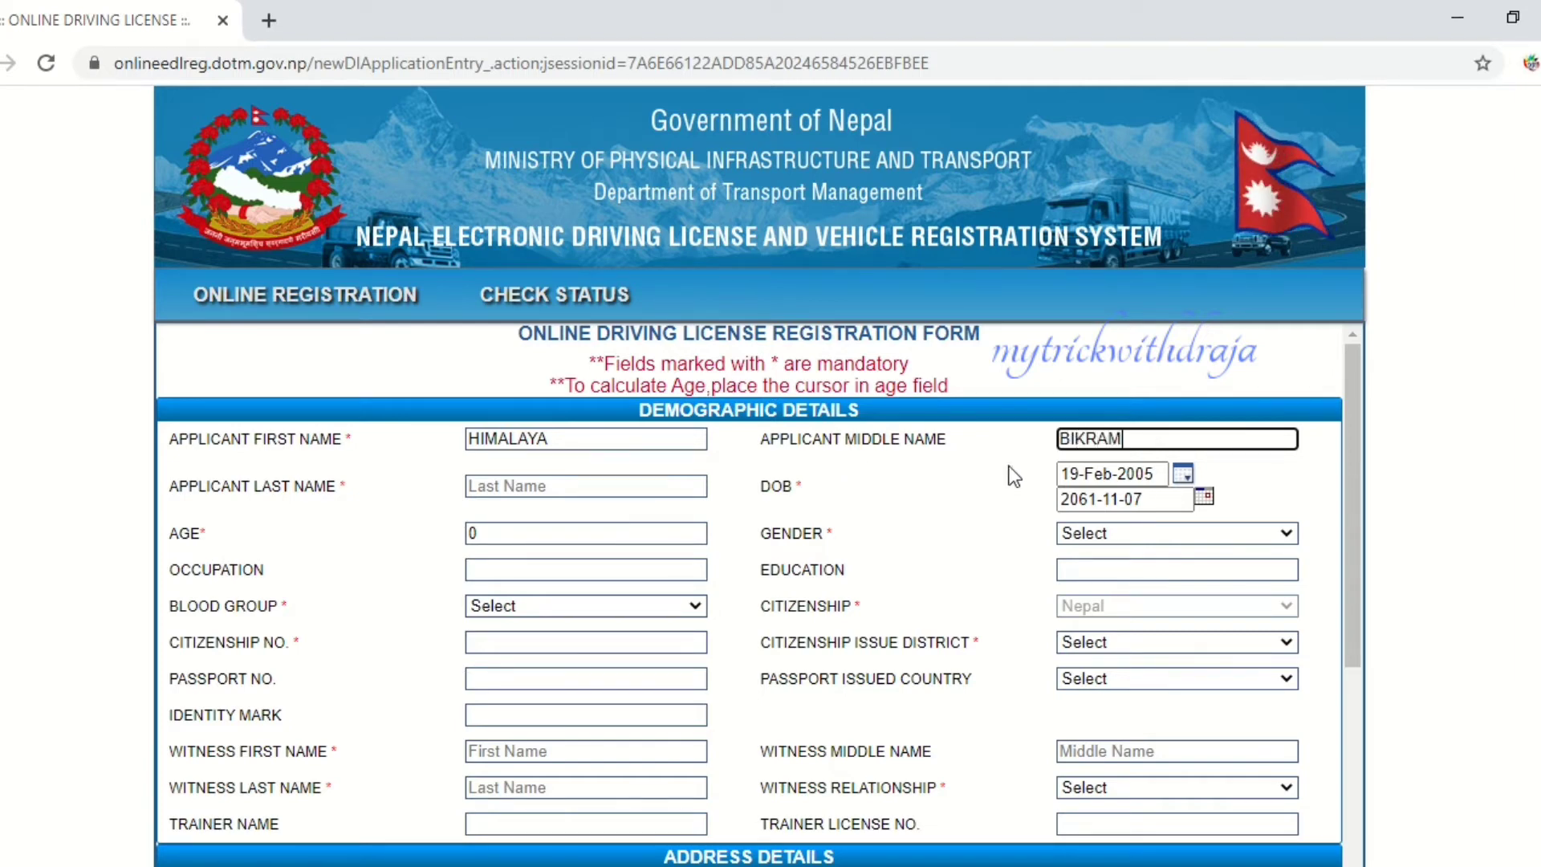
click(478, 482)
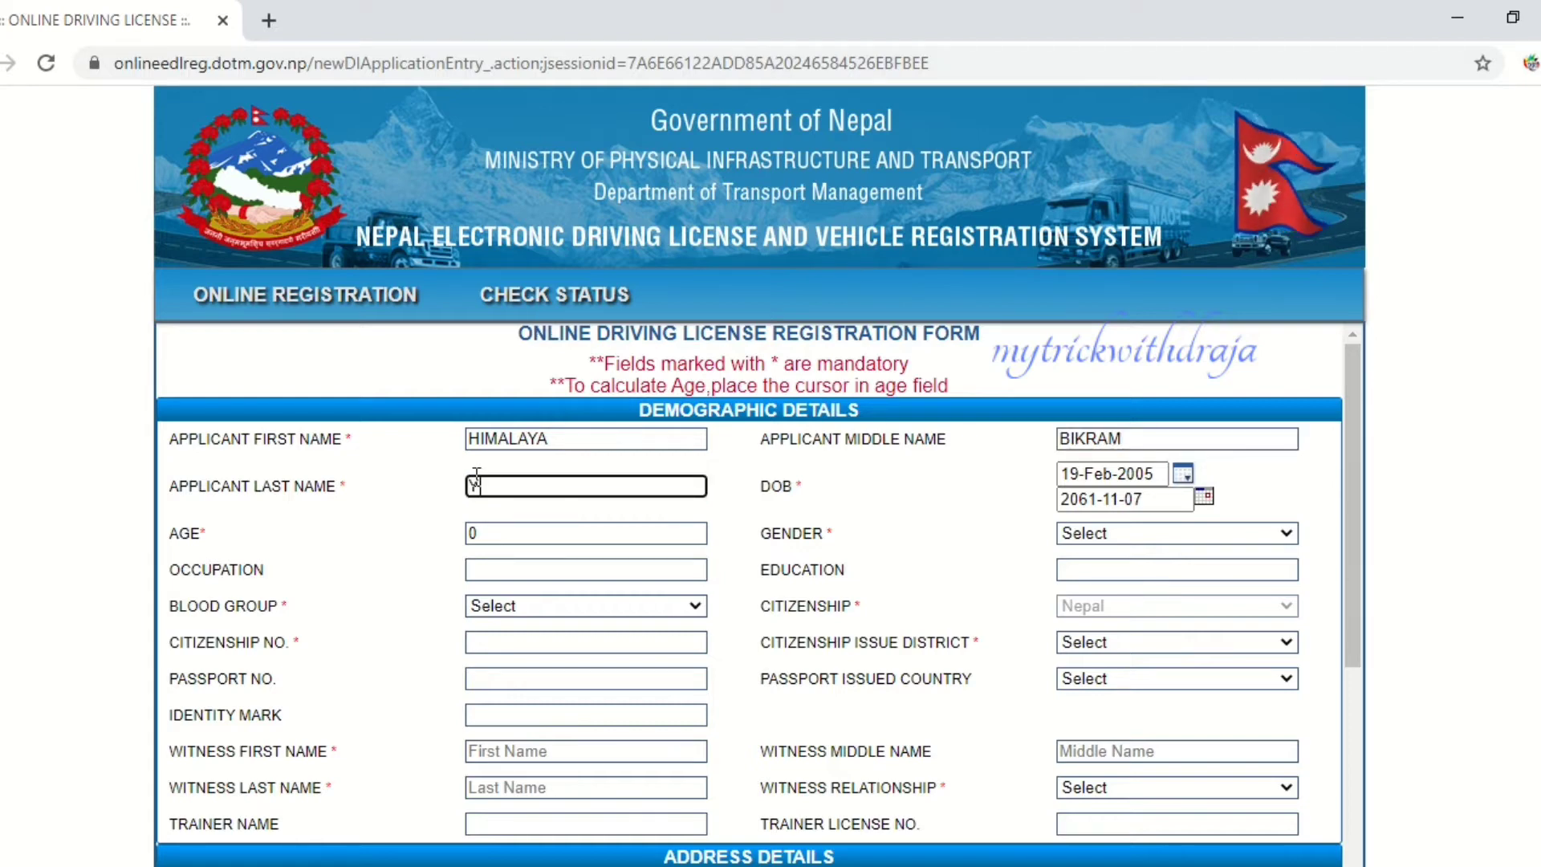
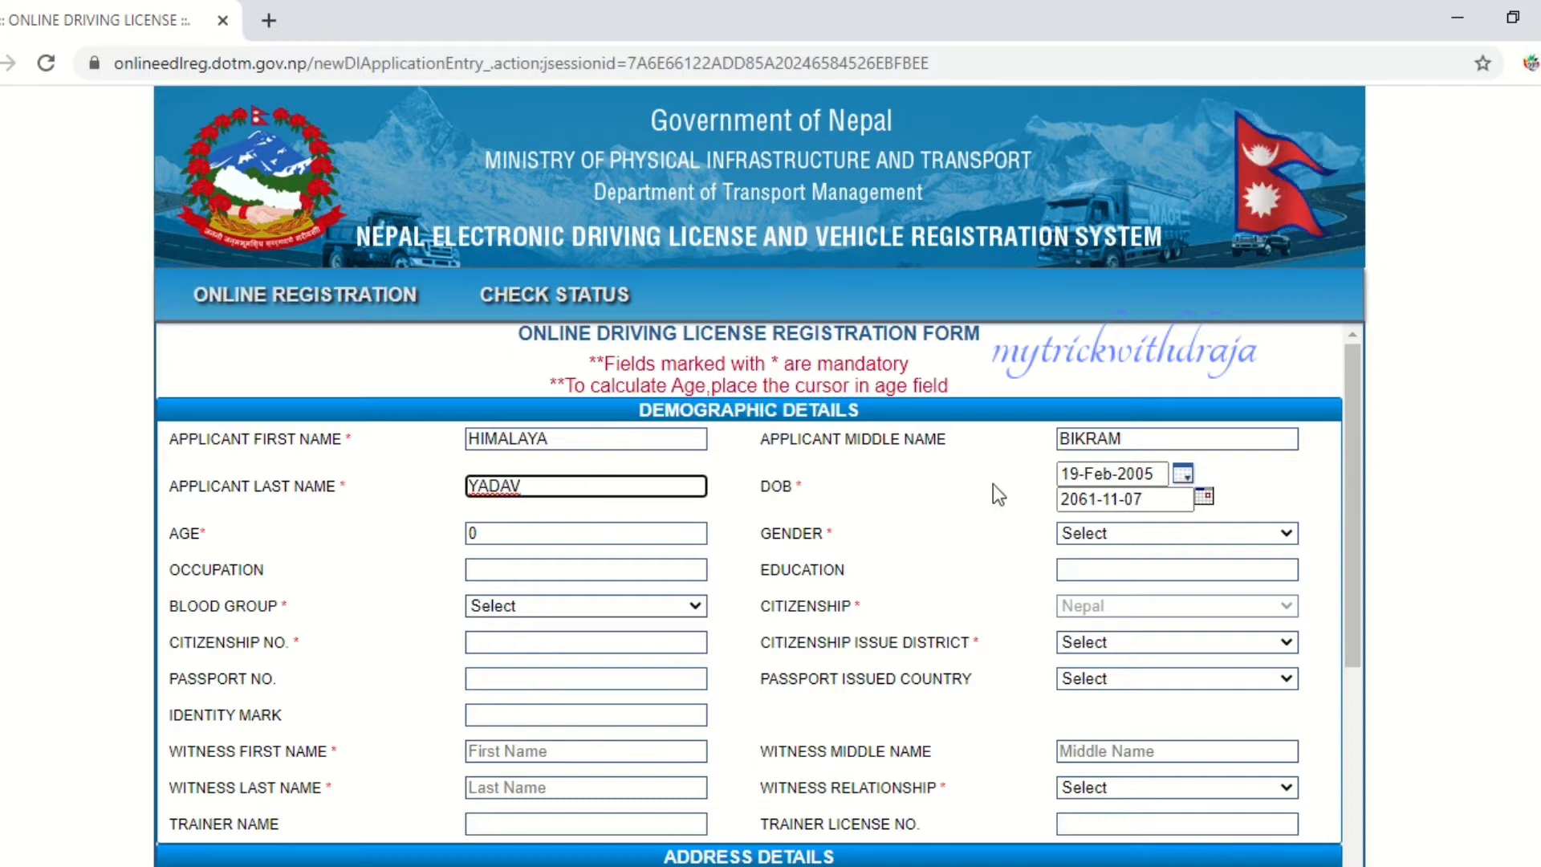
mouse_move(697, 530)
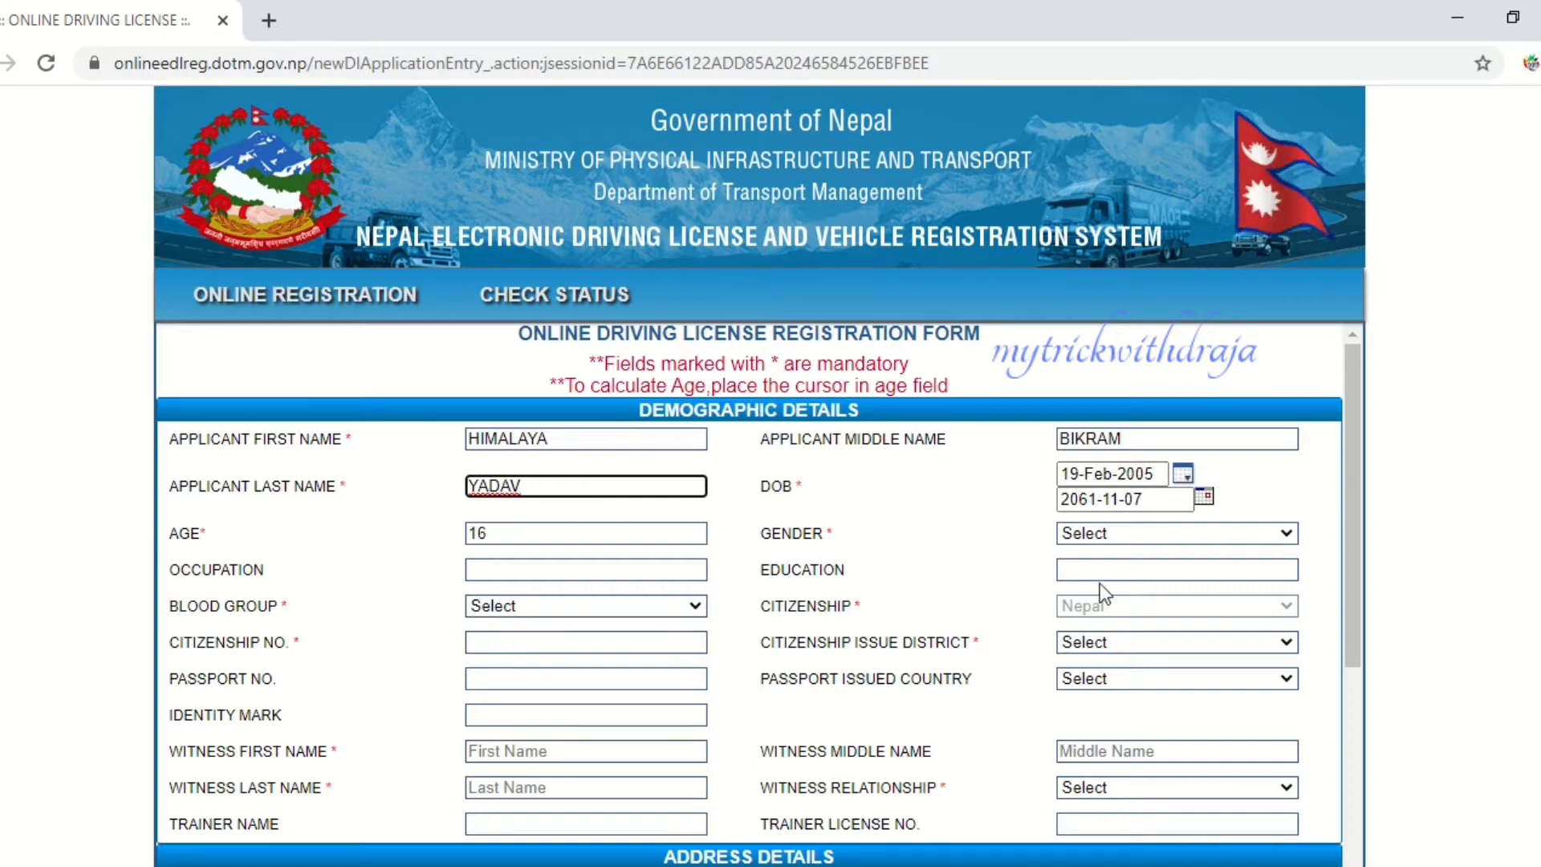
- Pick 18 Kartik 2056 as the birth date in the Nepali calendar so age updates to 21
click(1204, 502)
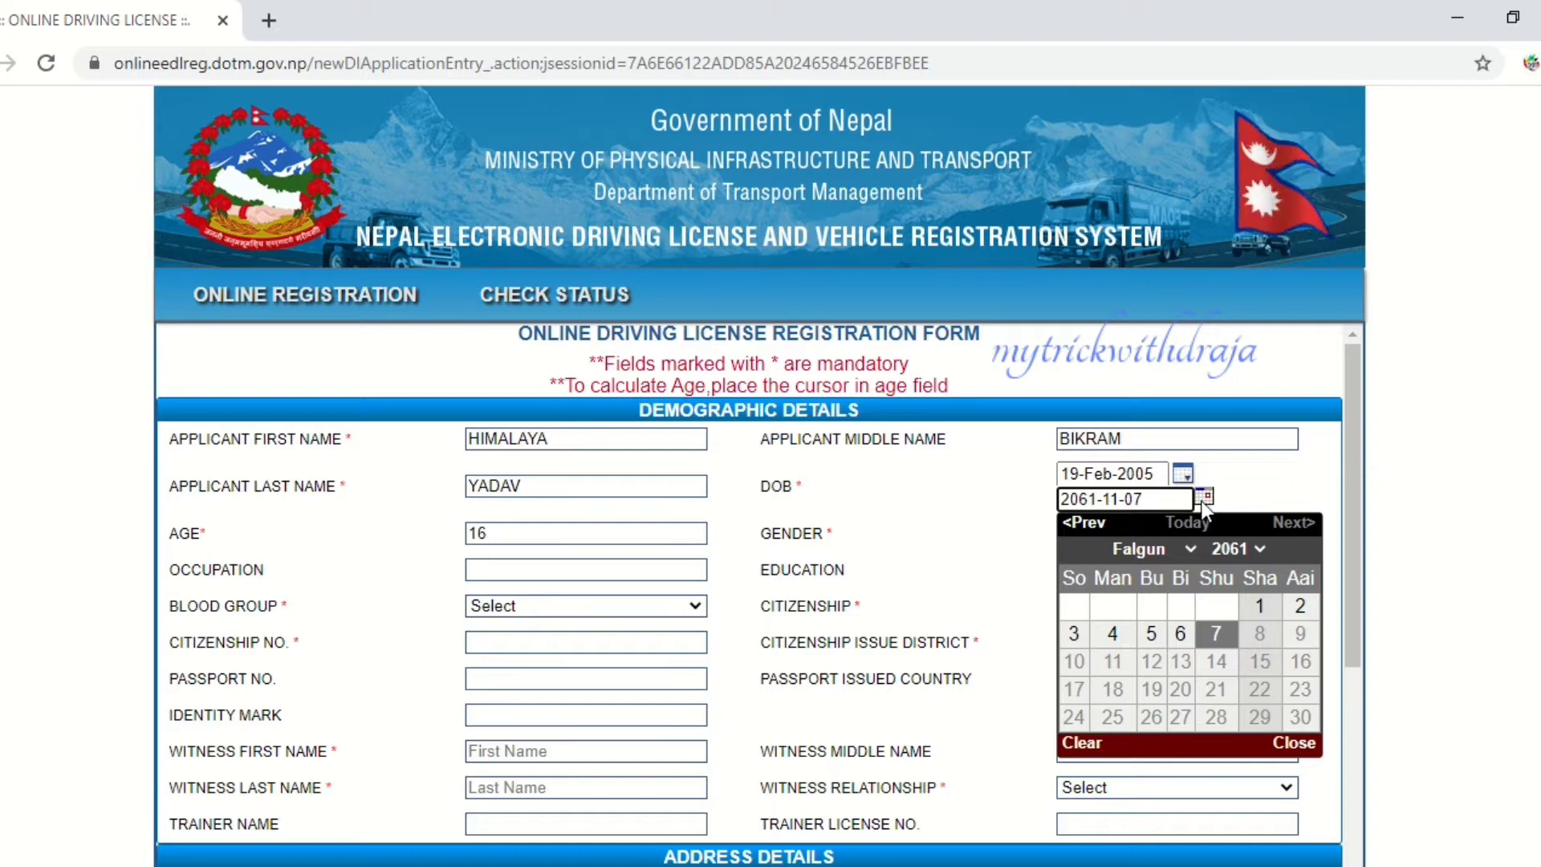
click(1259, 546)
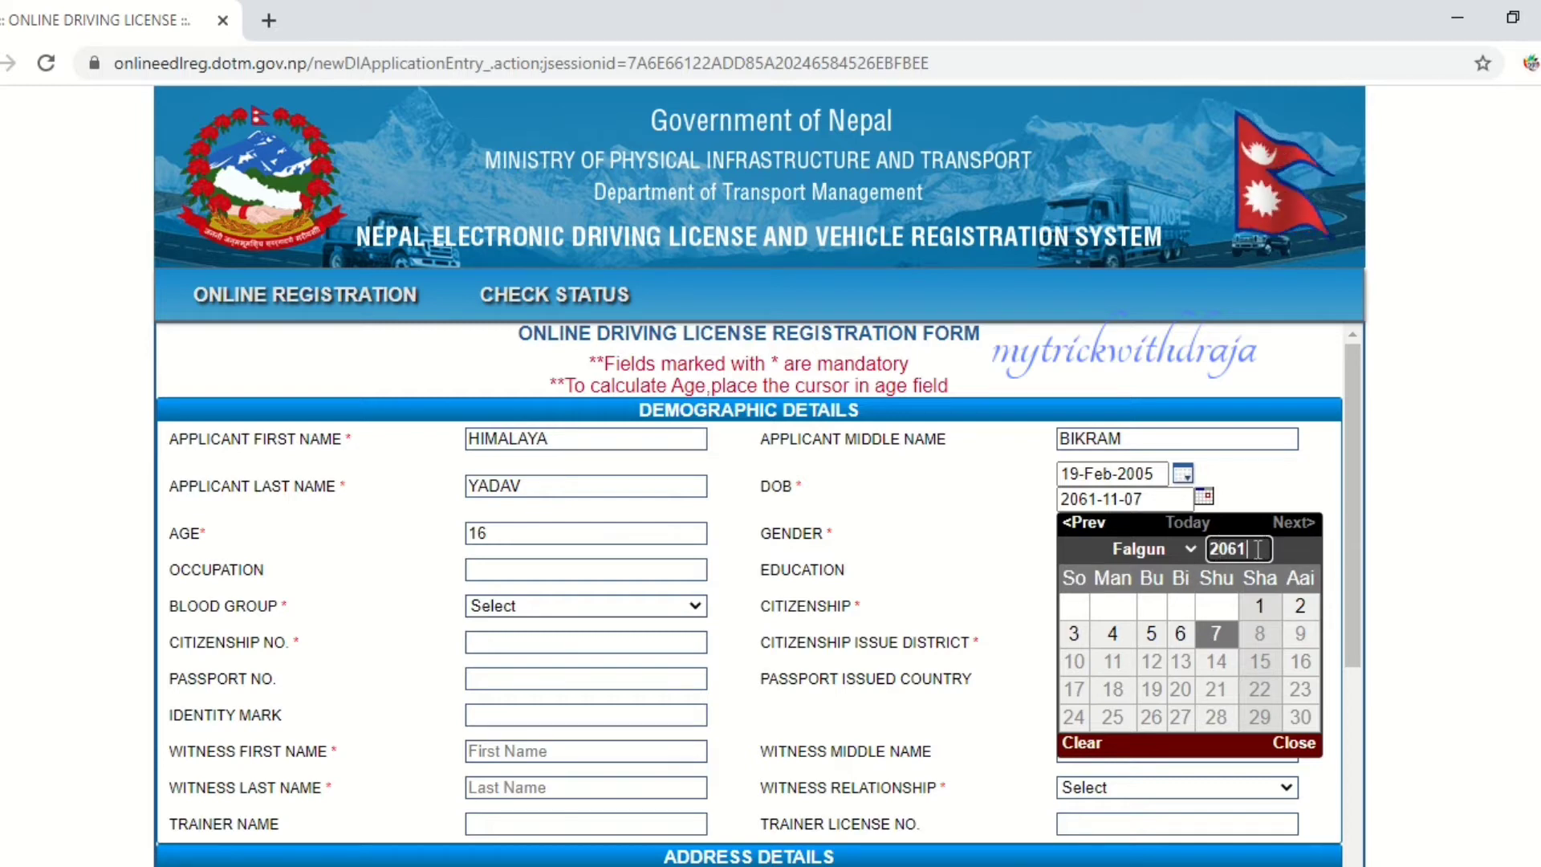
key(BackSpace)
key(BackSpace)
key(BackSpace)
key(BackSpace)
text(205)
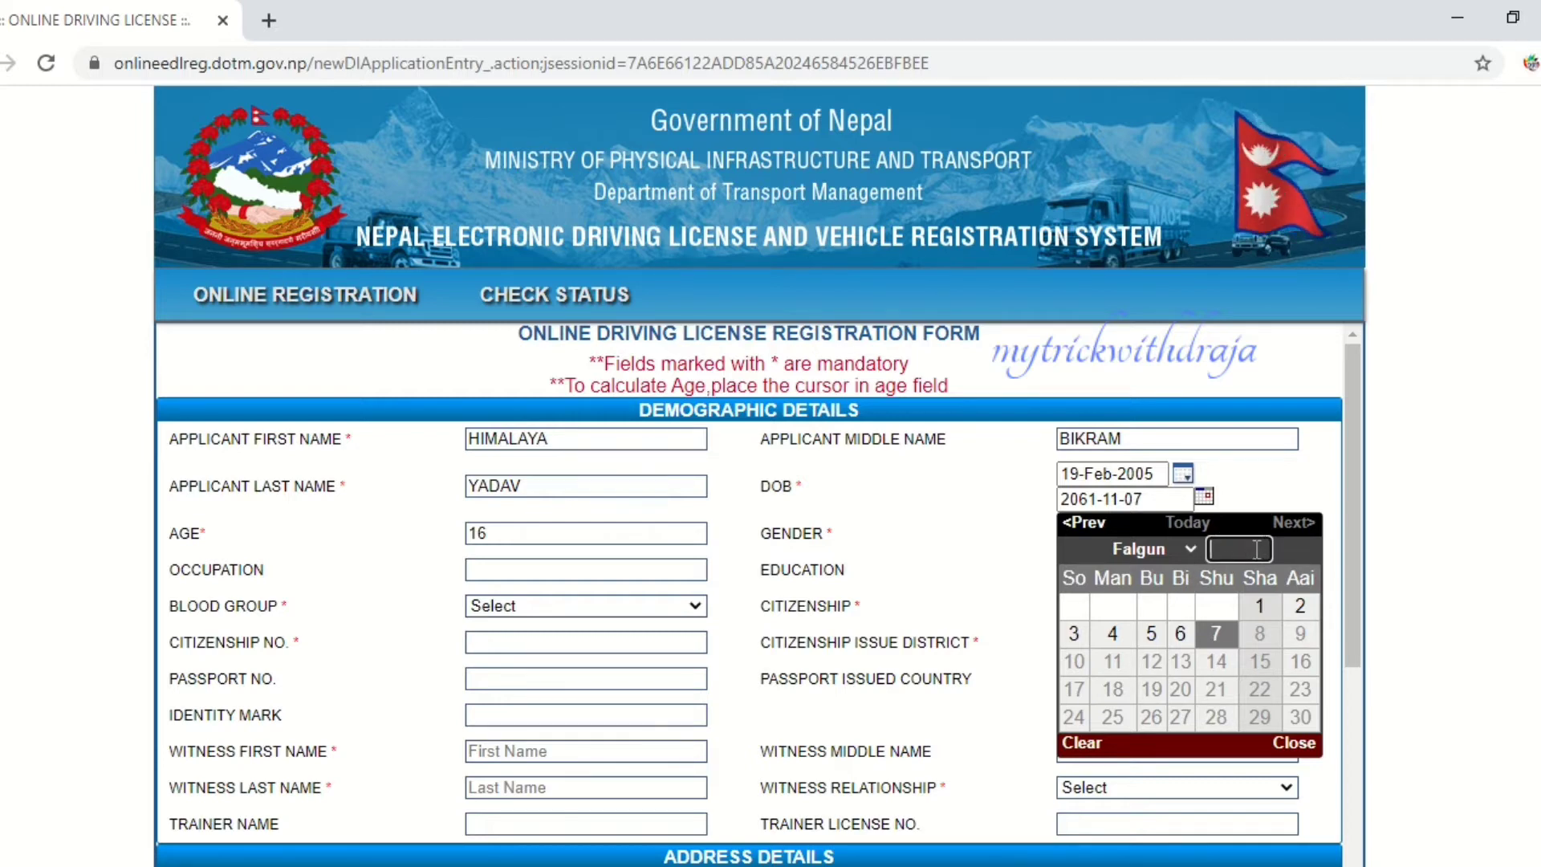
text(6)
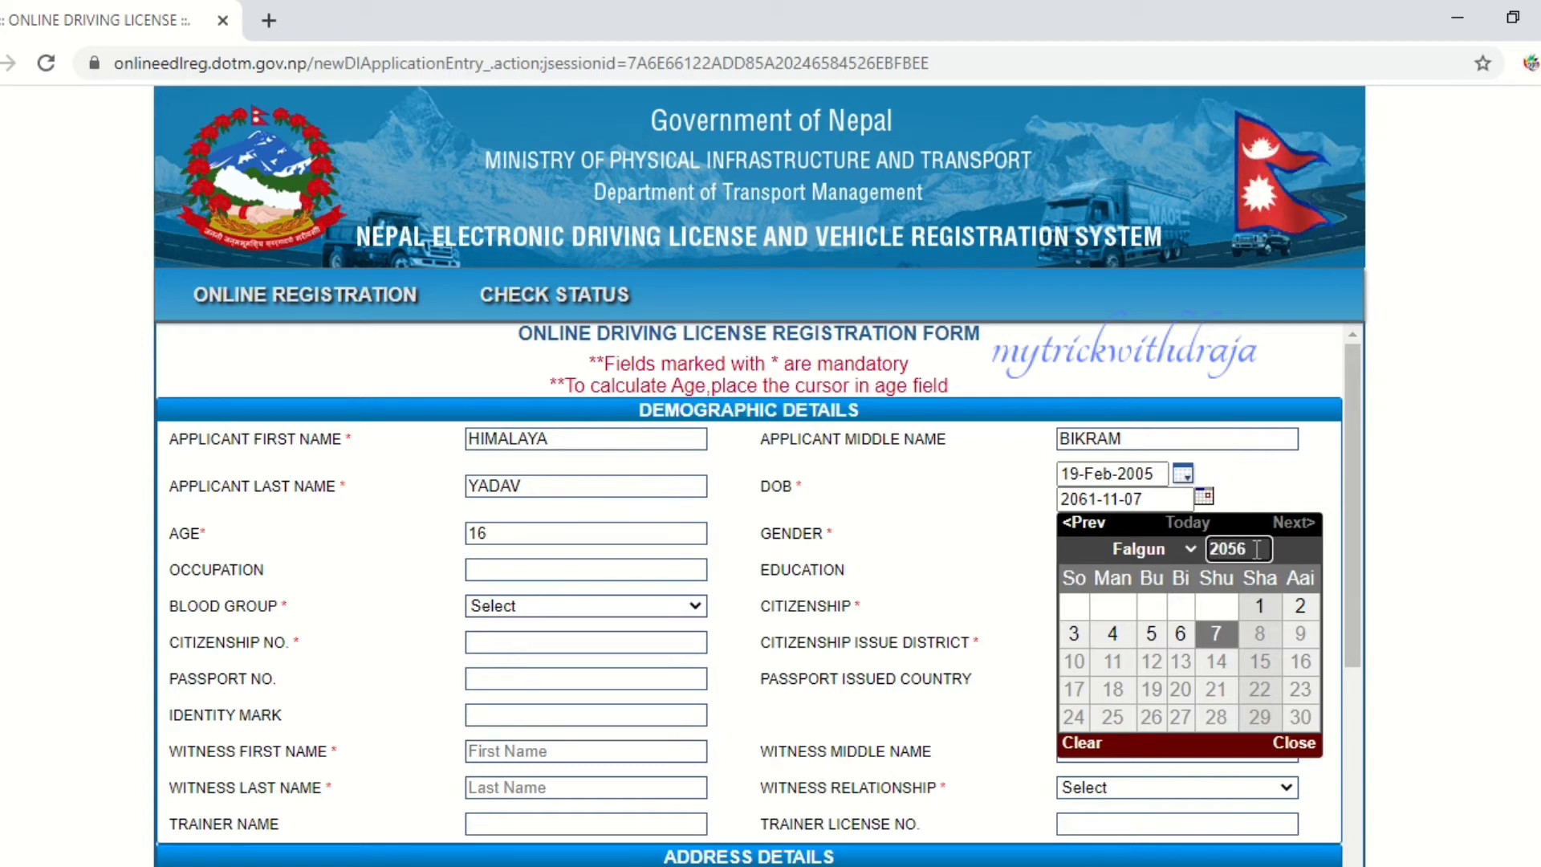
key(Return)
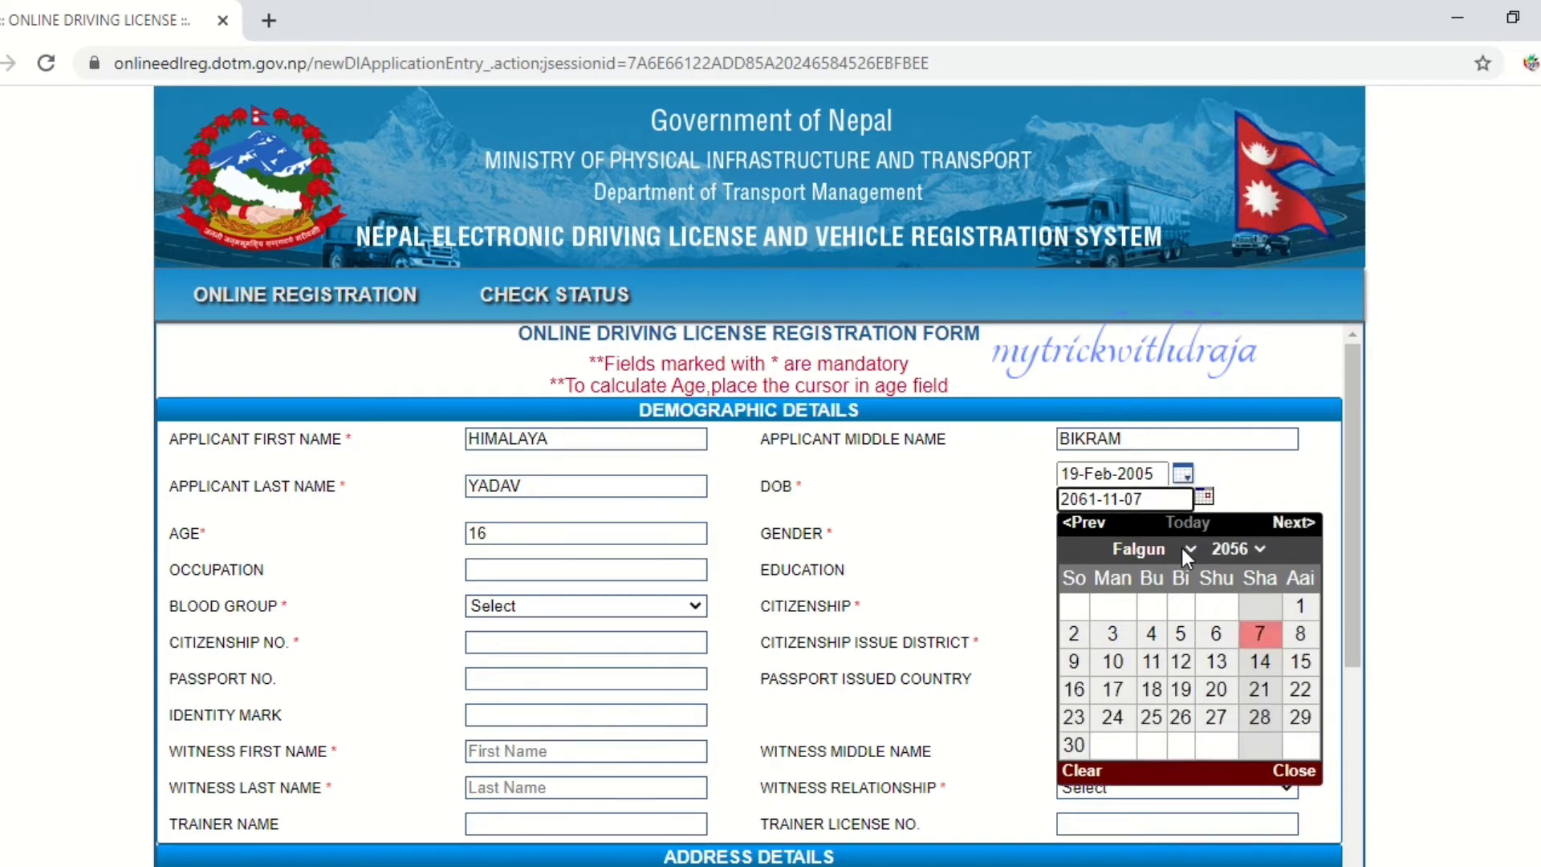
click(1189, 550)
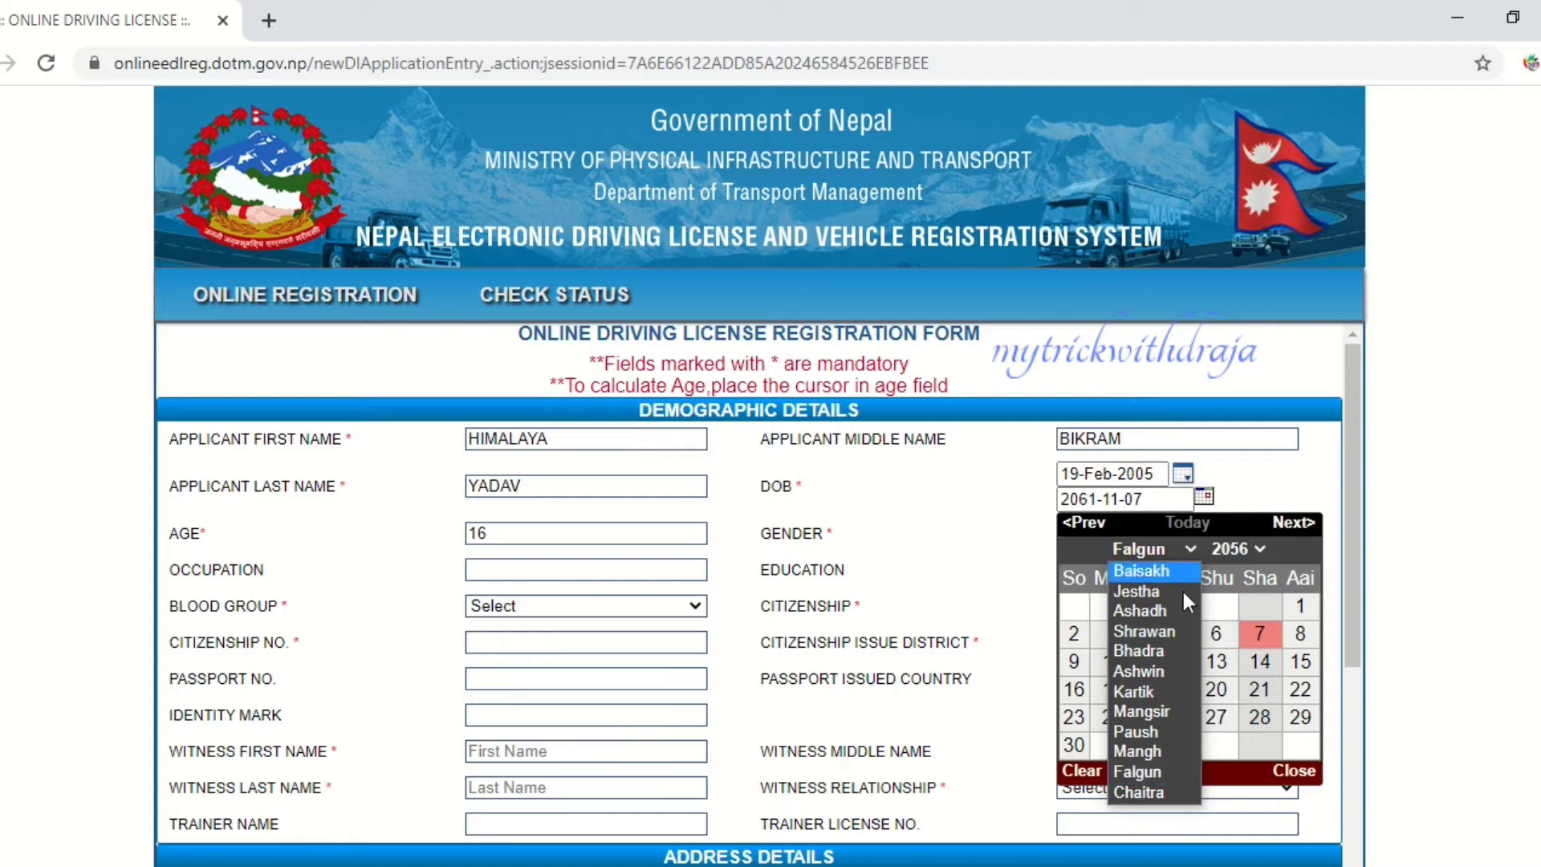
click(1154, 690)
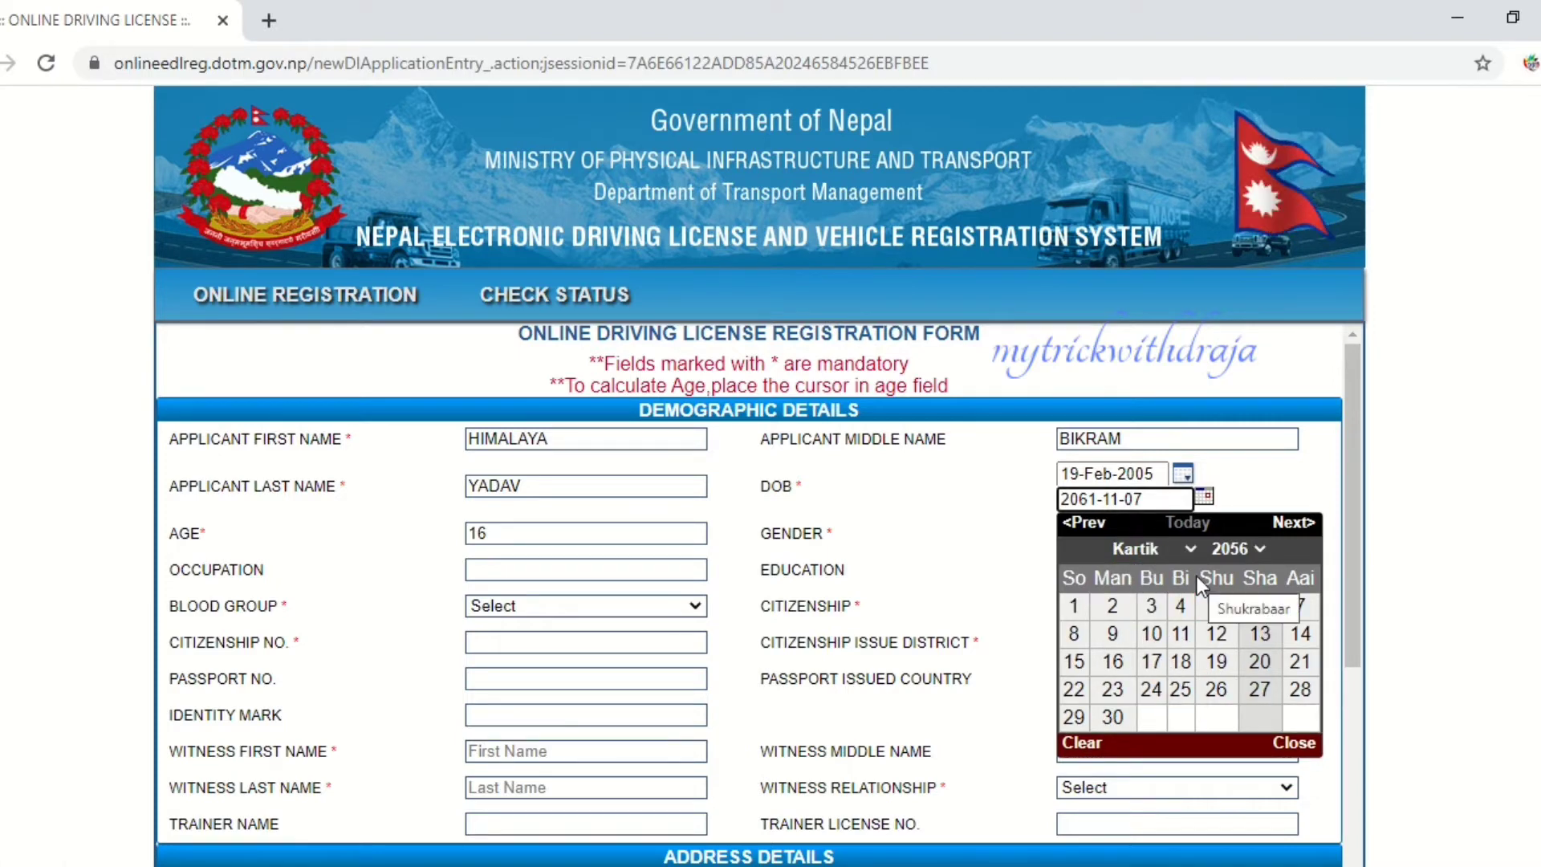
click(1180, 661)
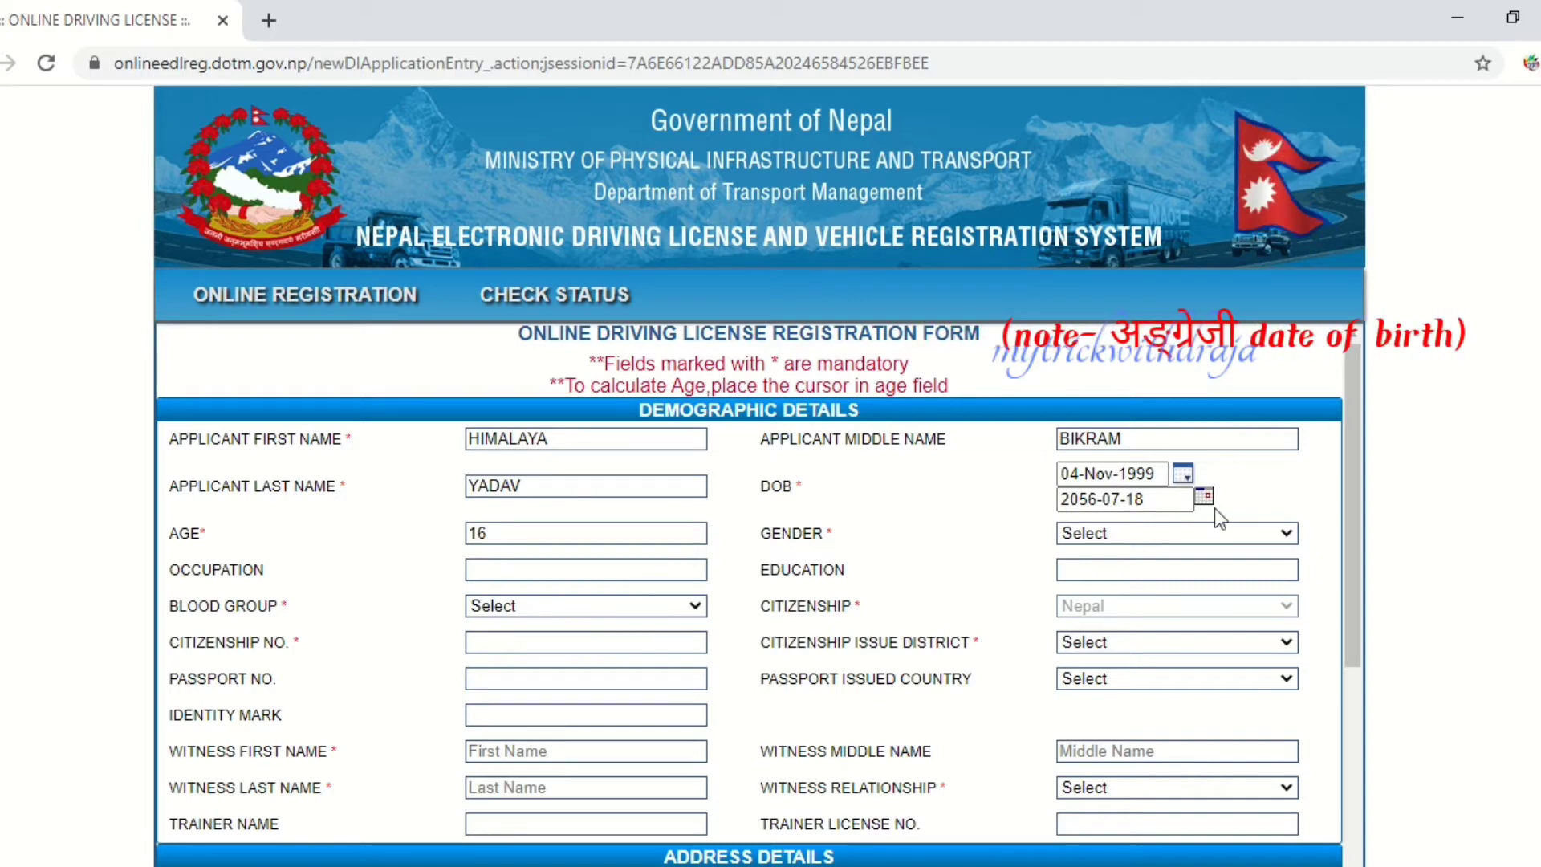
click(629, 533)
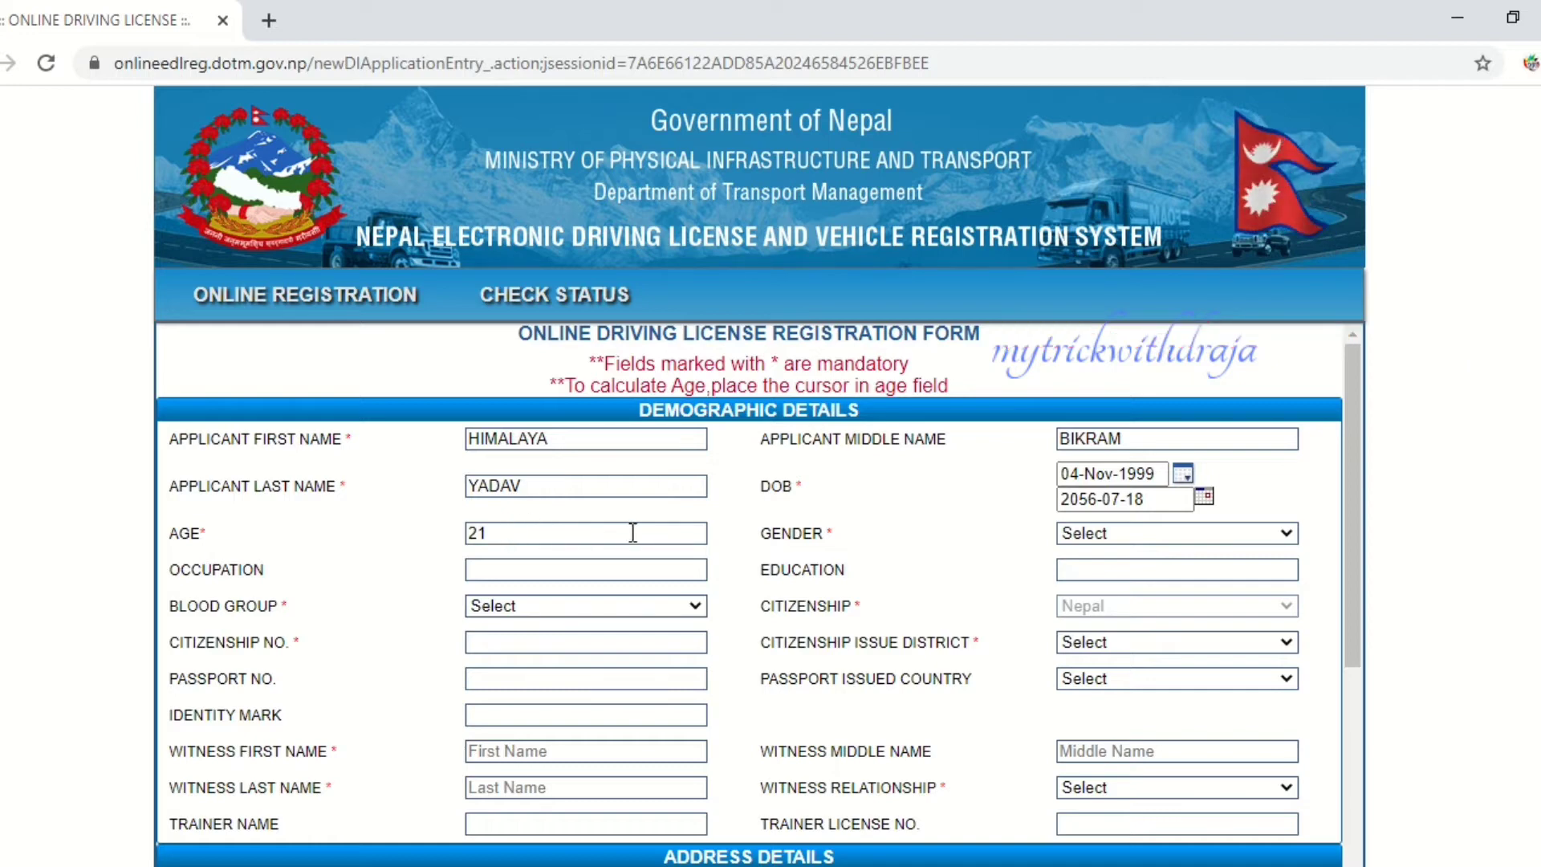
- Set gender to Male, citizenship issue district to Saptari, and enter the citizenship number
click(1093, 533)
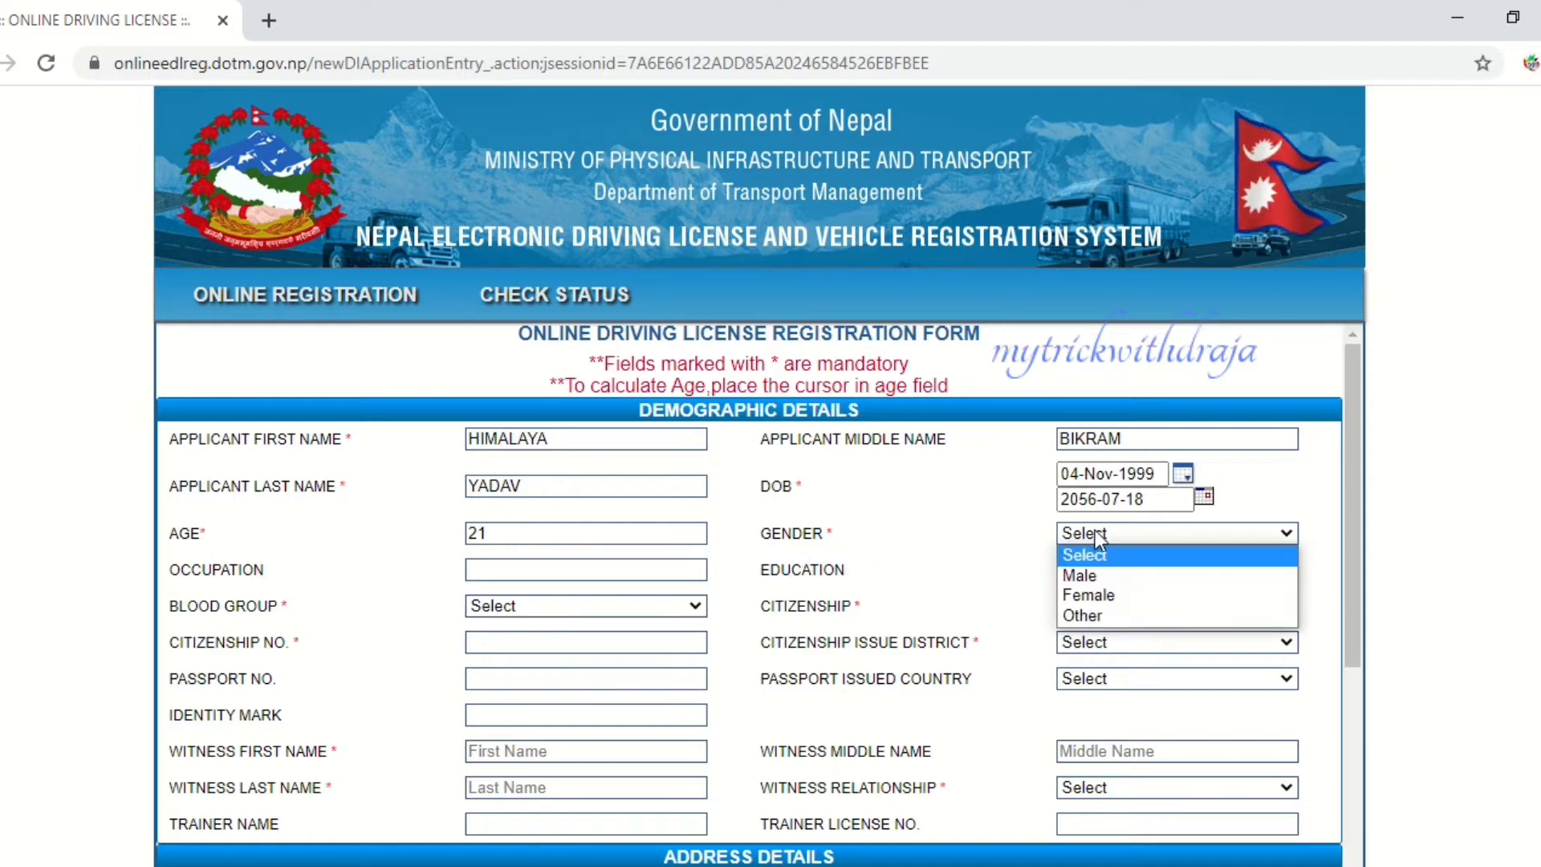
click(1087, 576)
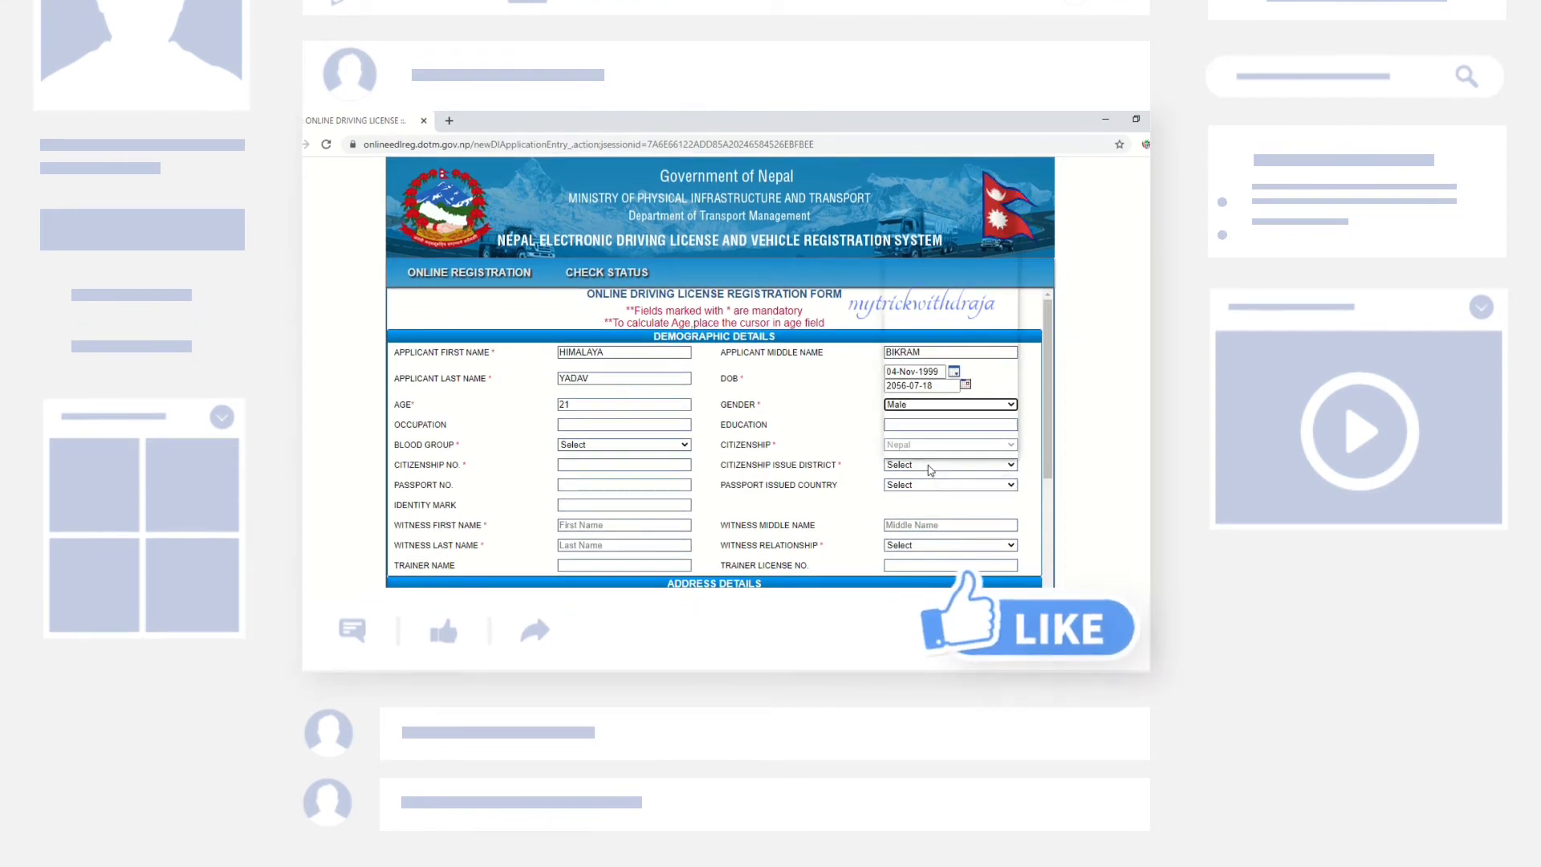
click(929, 470)
scroll(927, 411, down, 10)
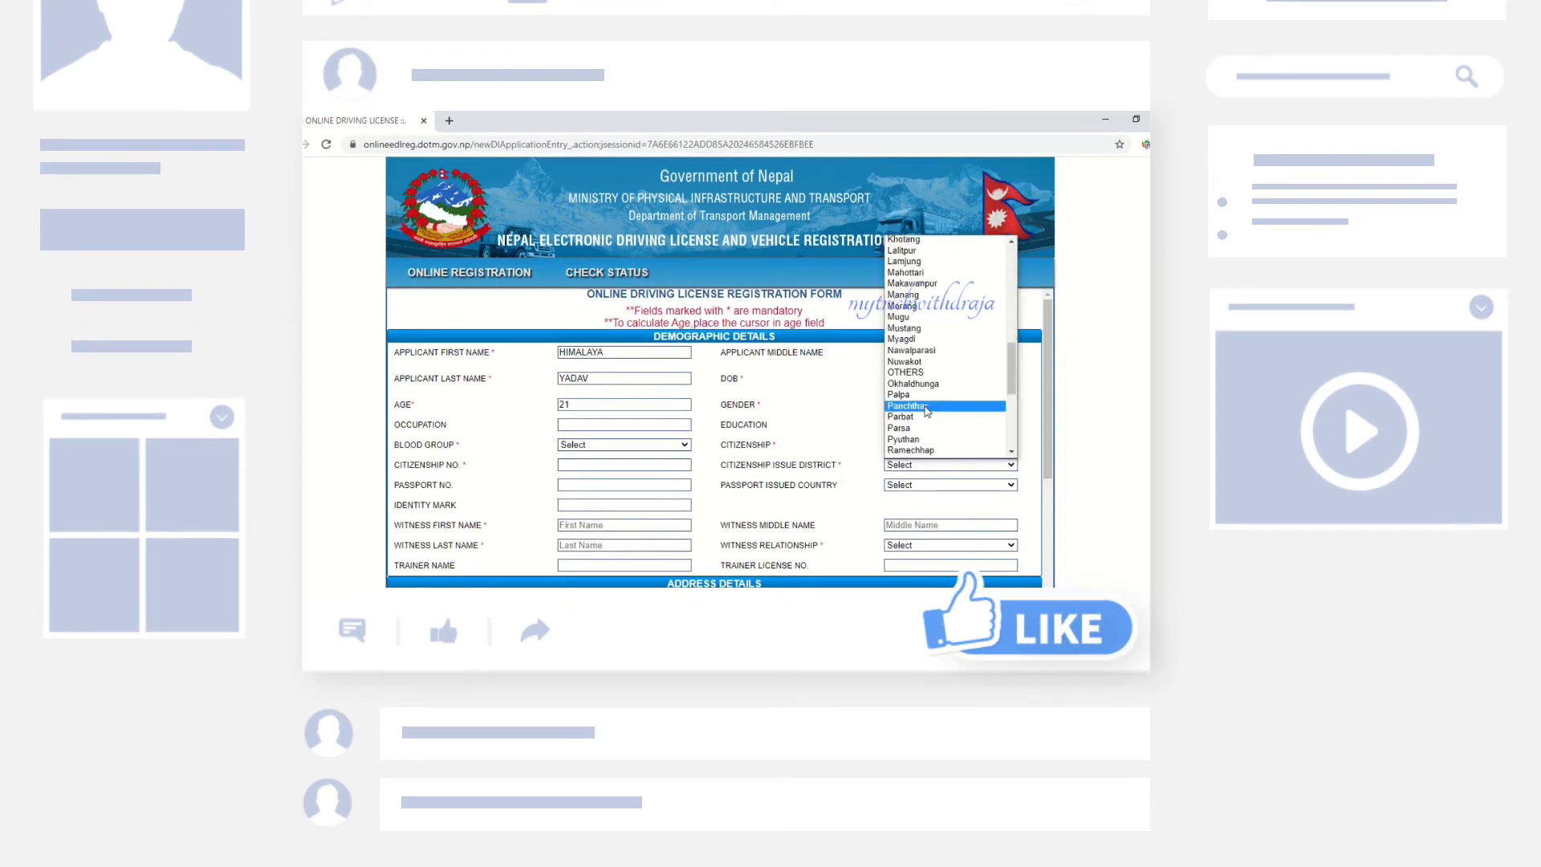
scroll(926, 411, down, 6)
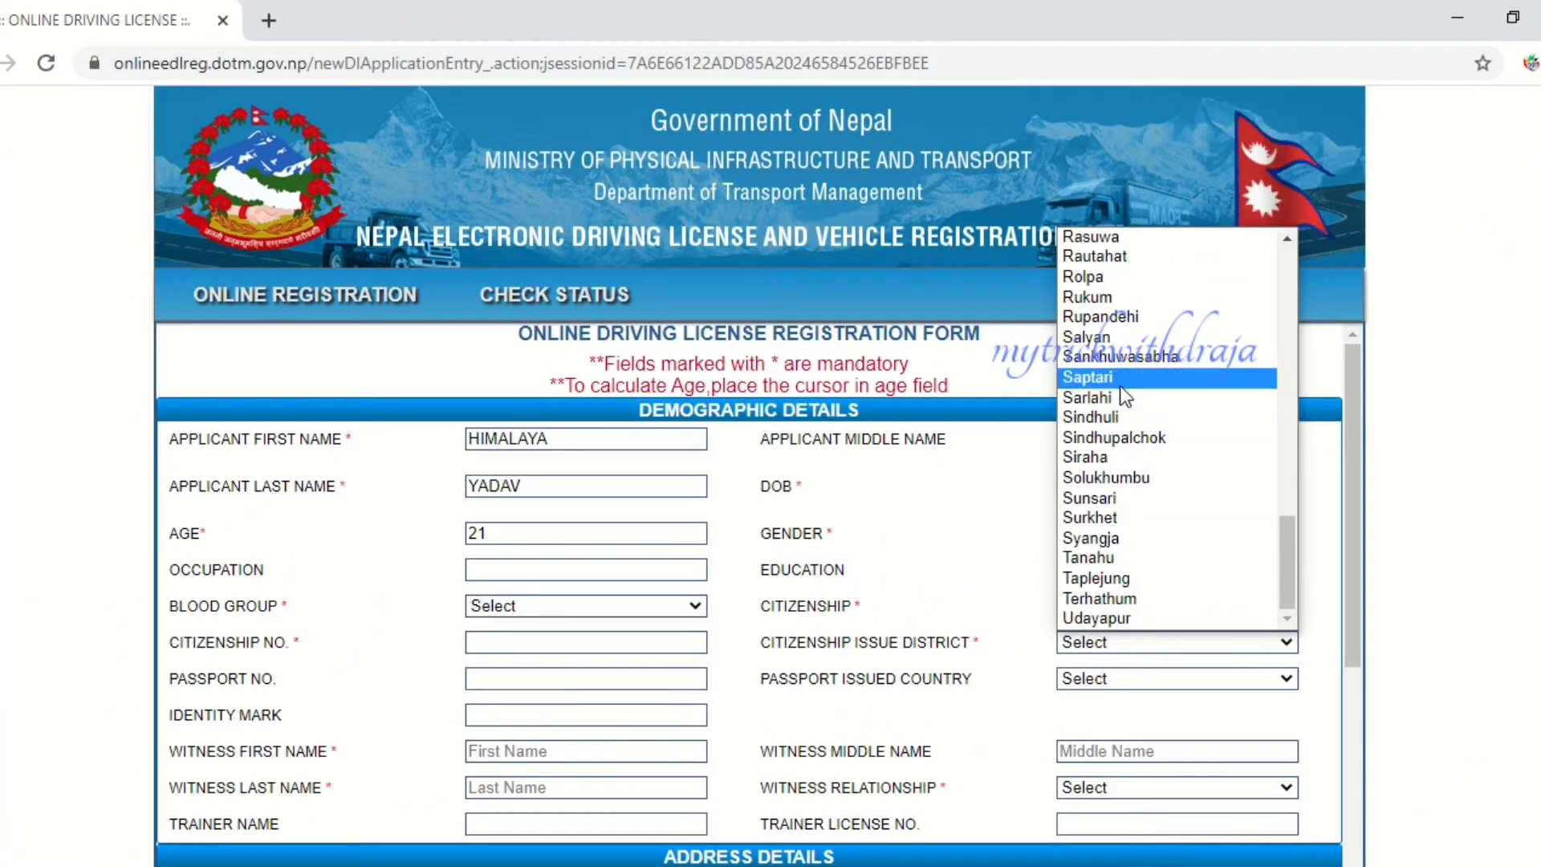
click(1120, 383)
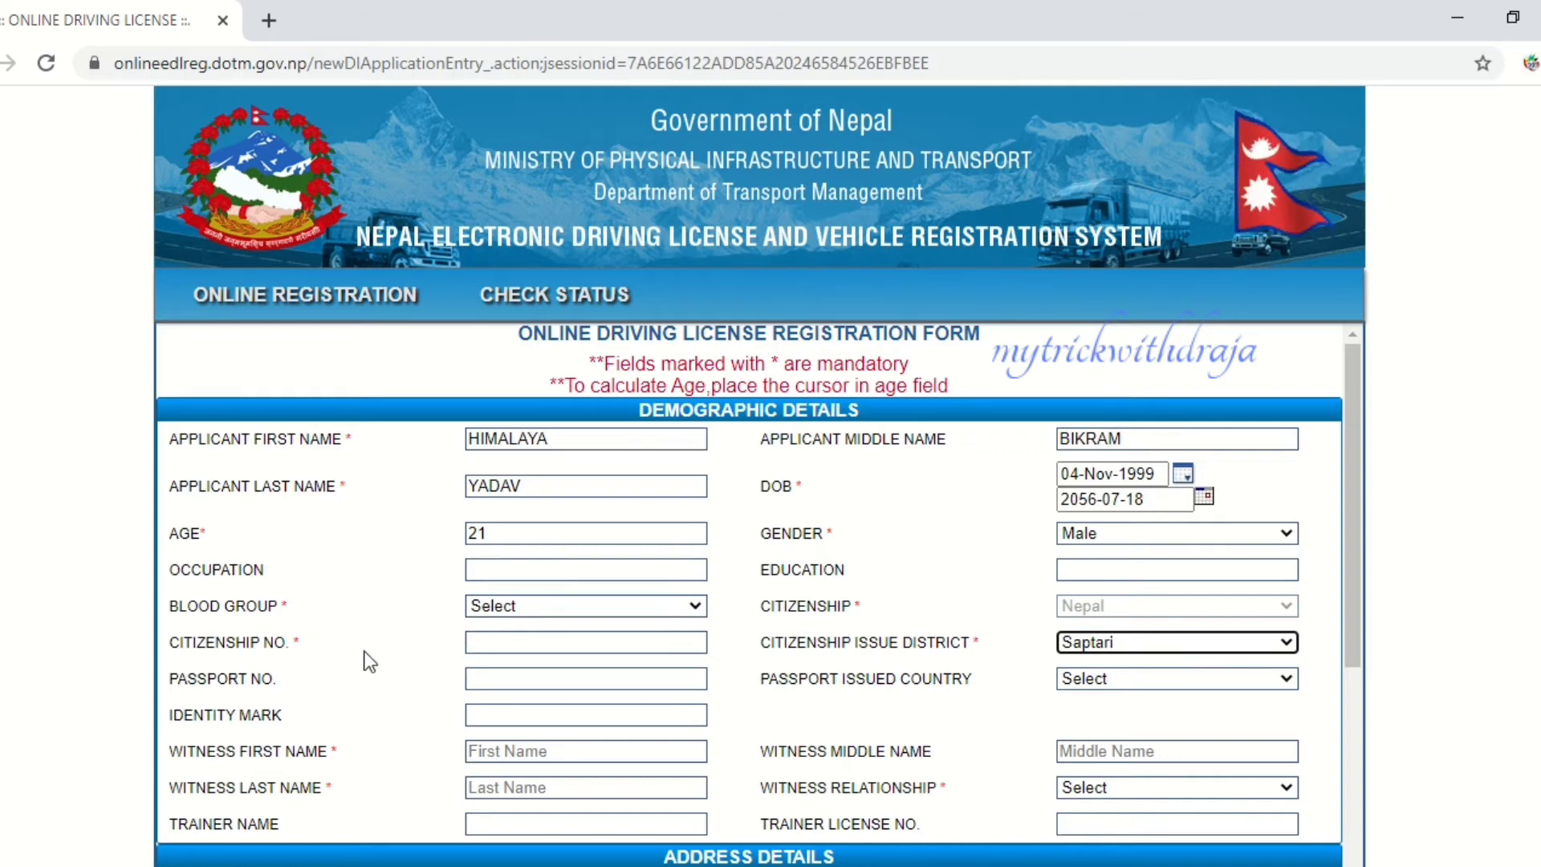
click(523, 645)
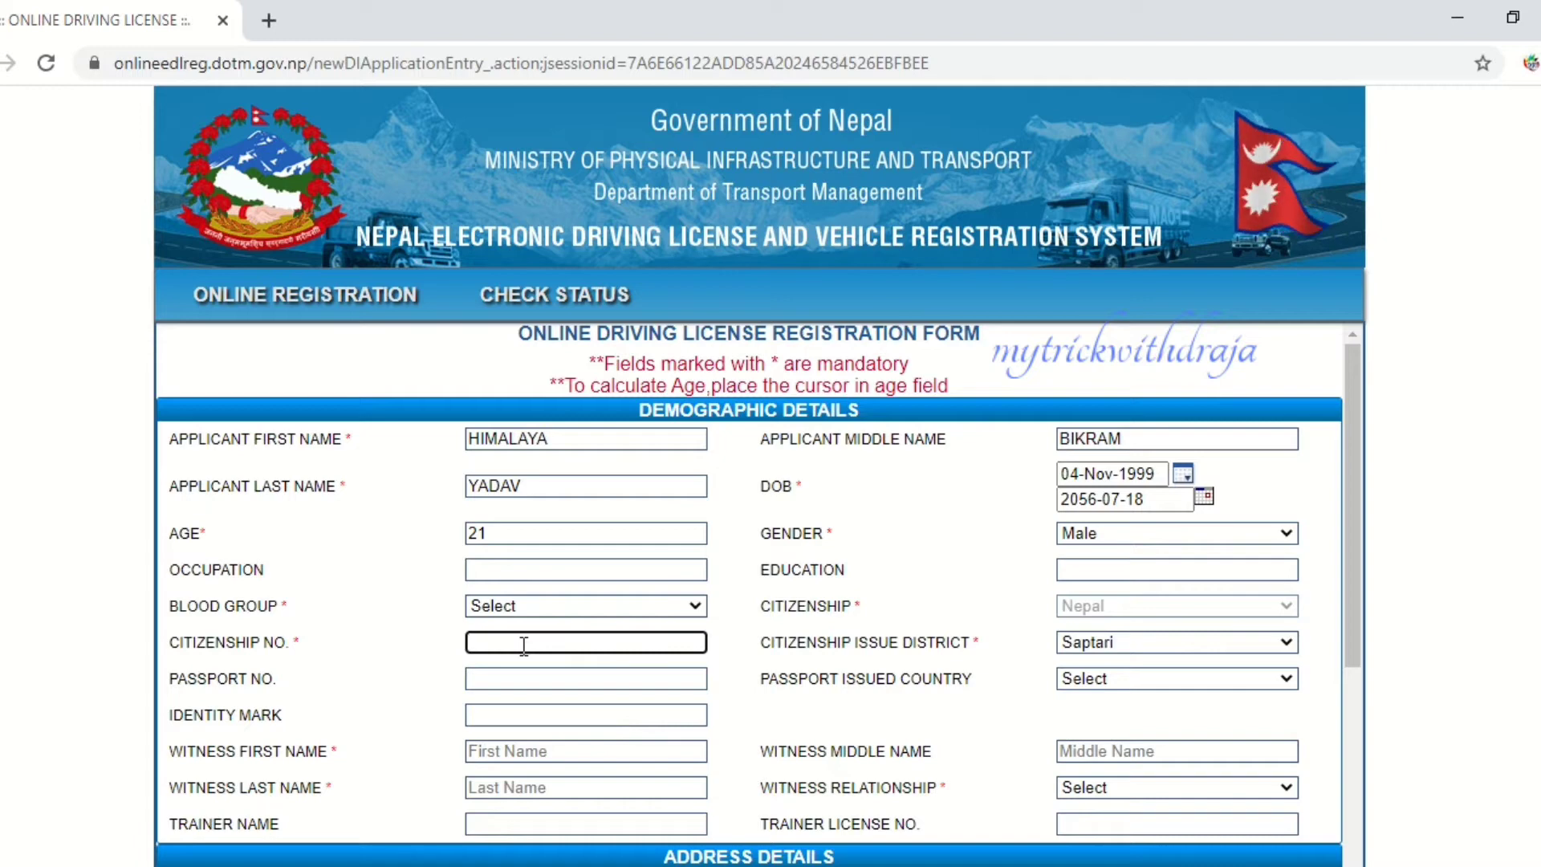
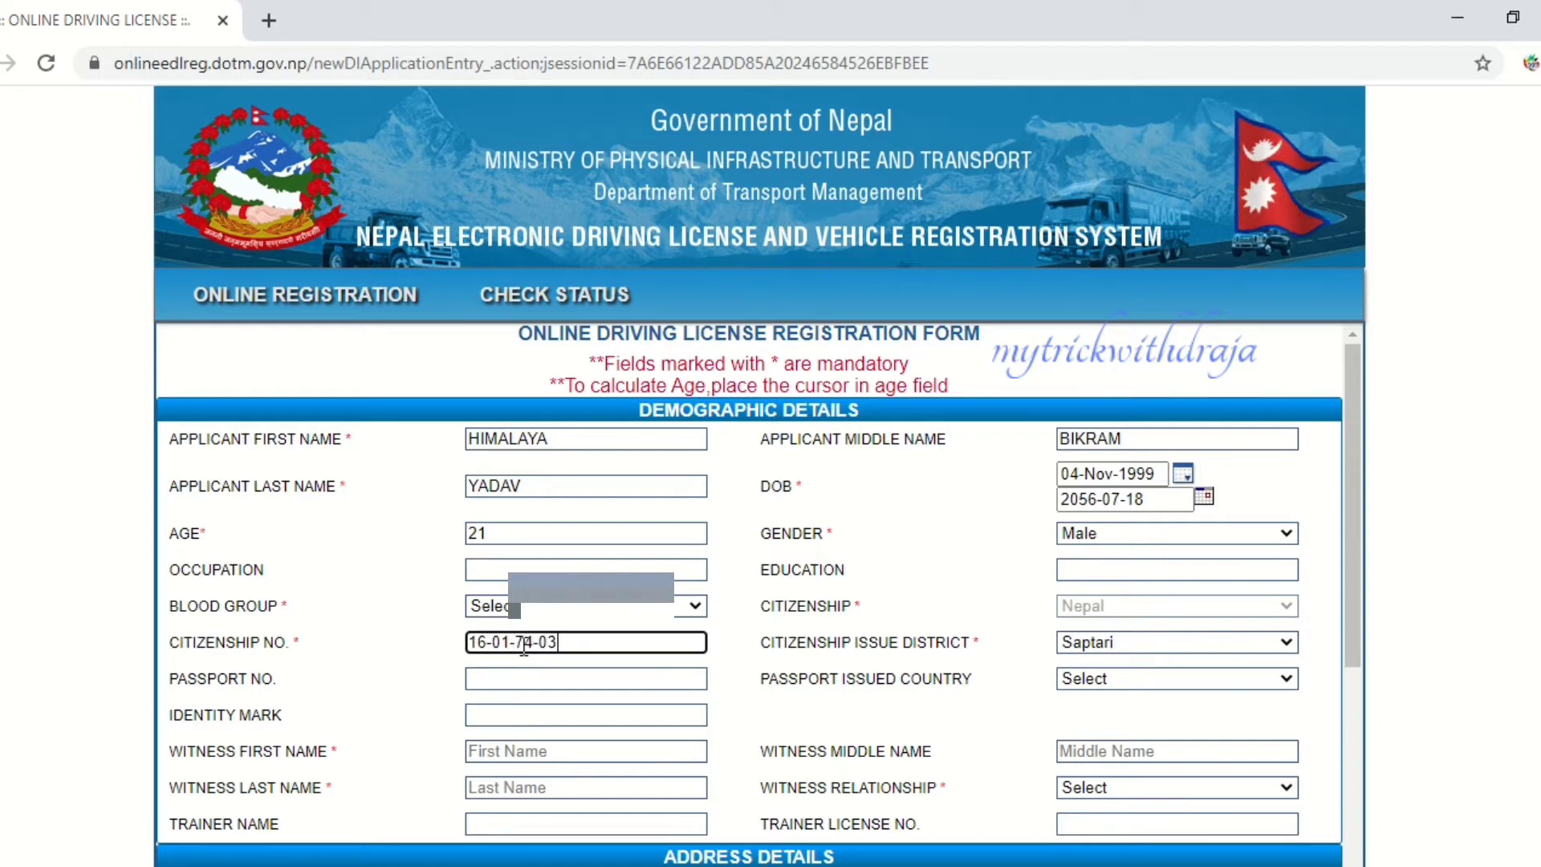
- Enter the witness's first and last names and choose Father as the witness relationship
scroll(777, 676, down, 3)
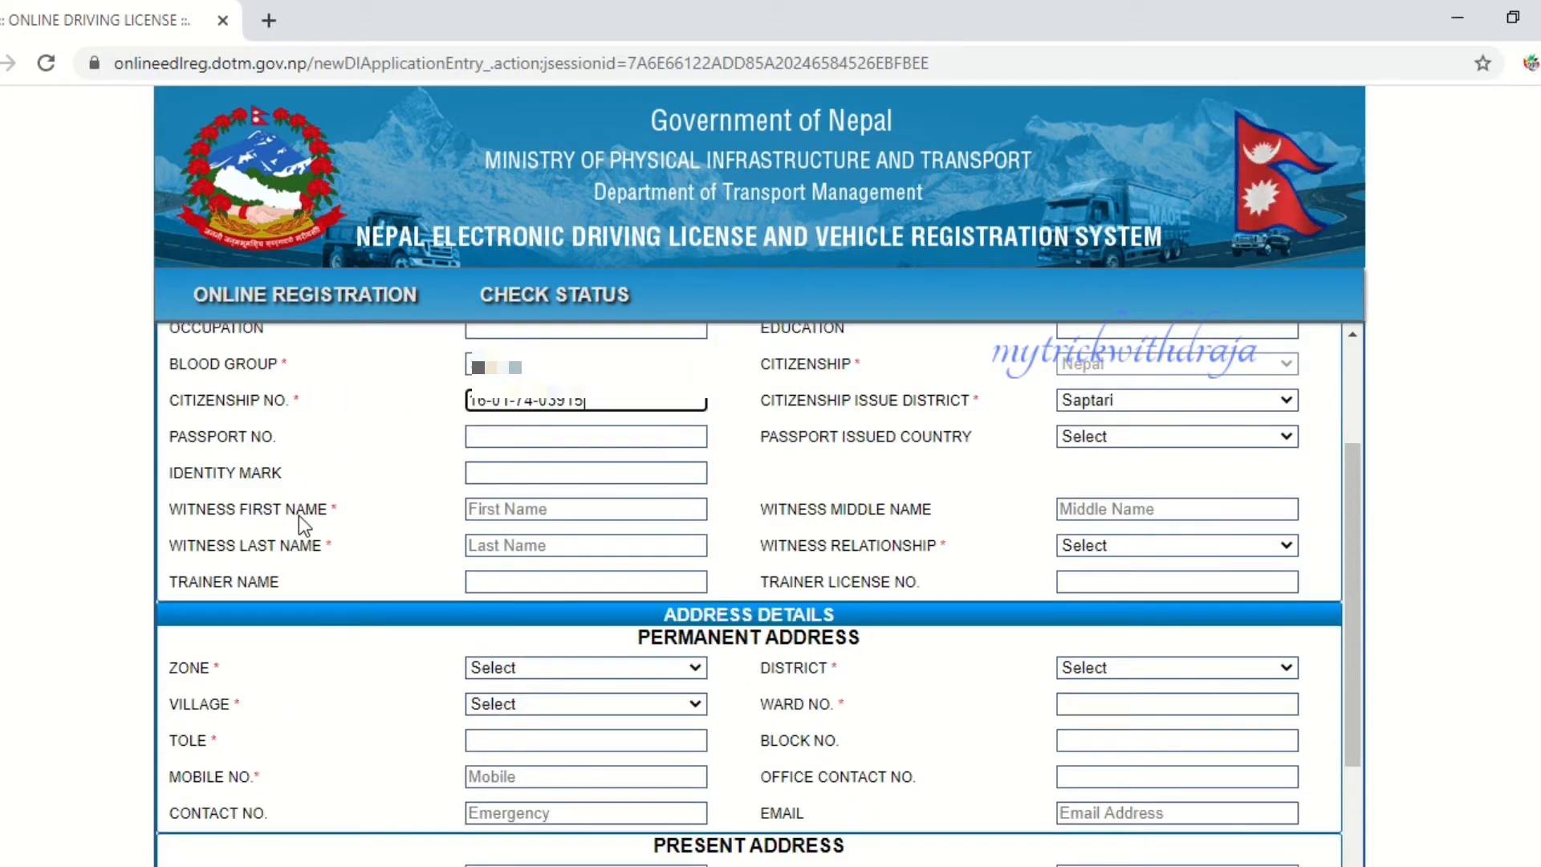
click(494, 507)
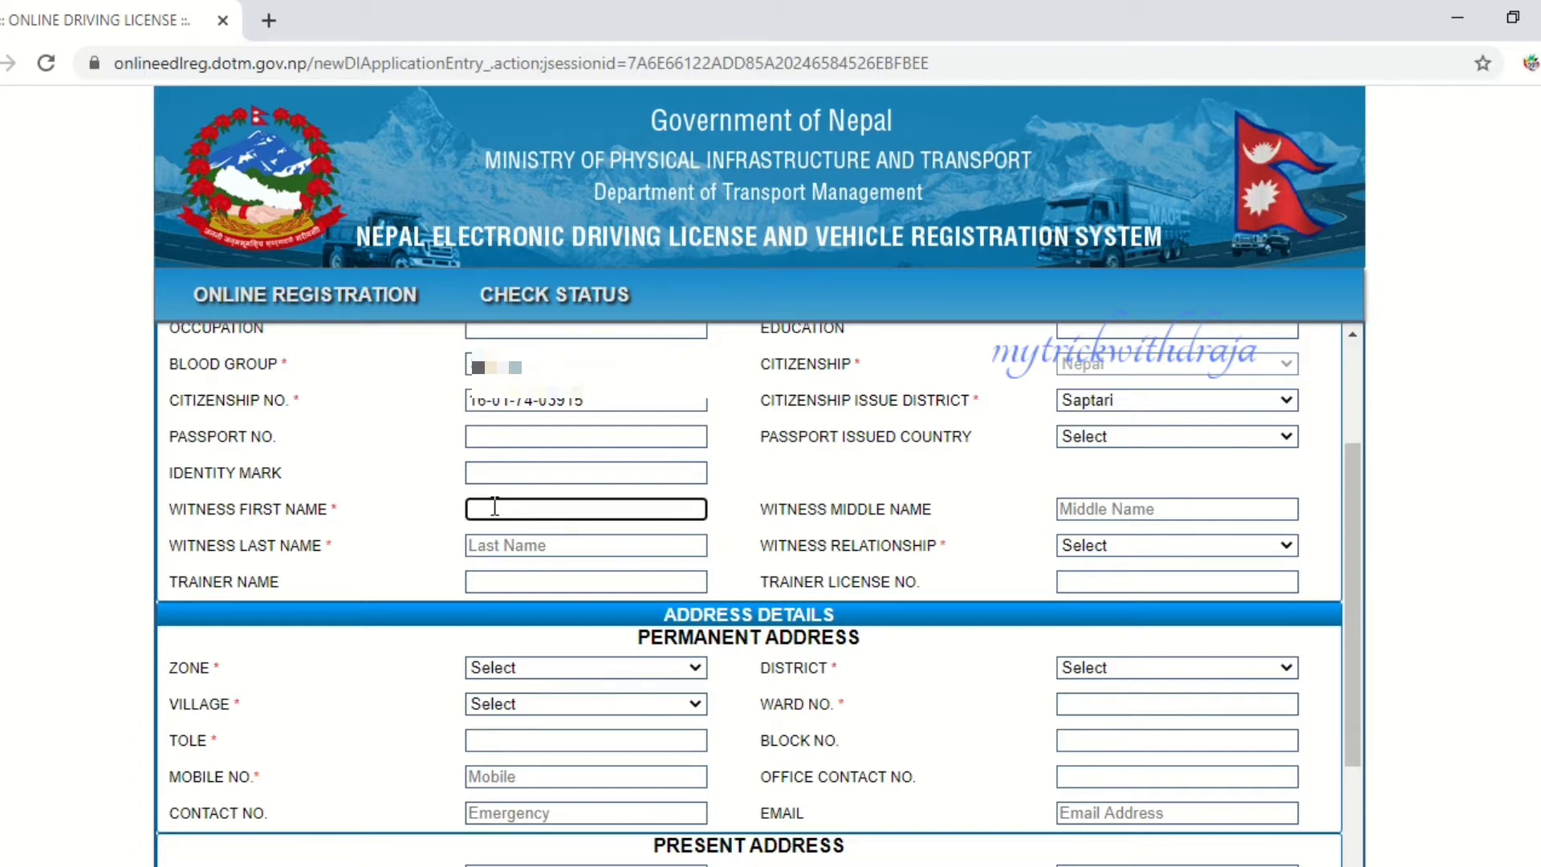
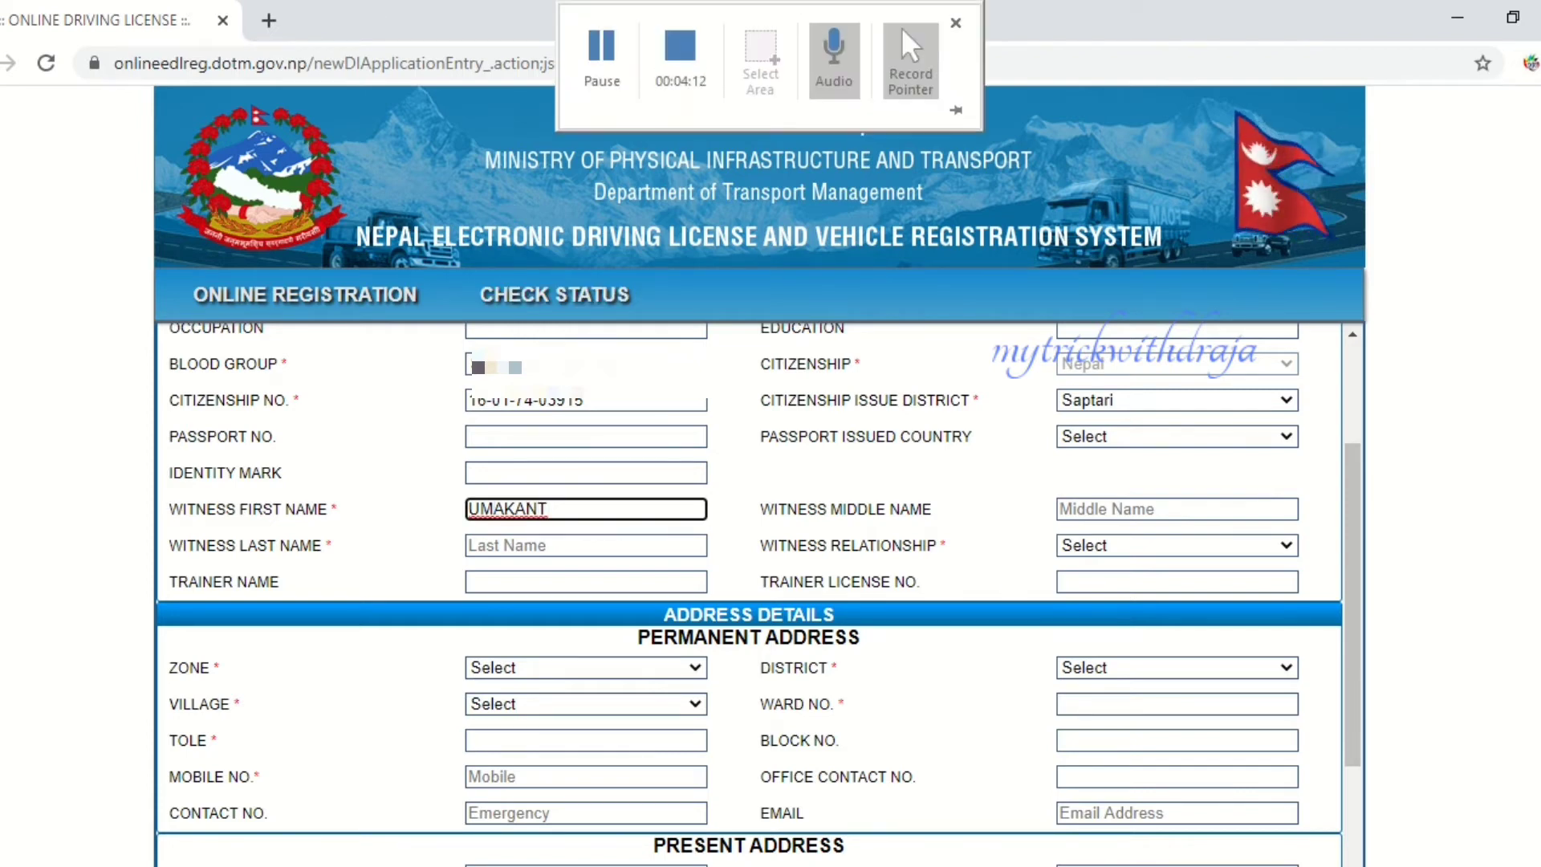
click(1085, 510)
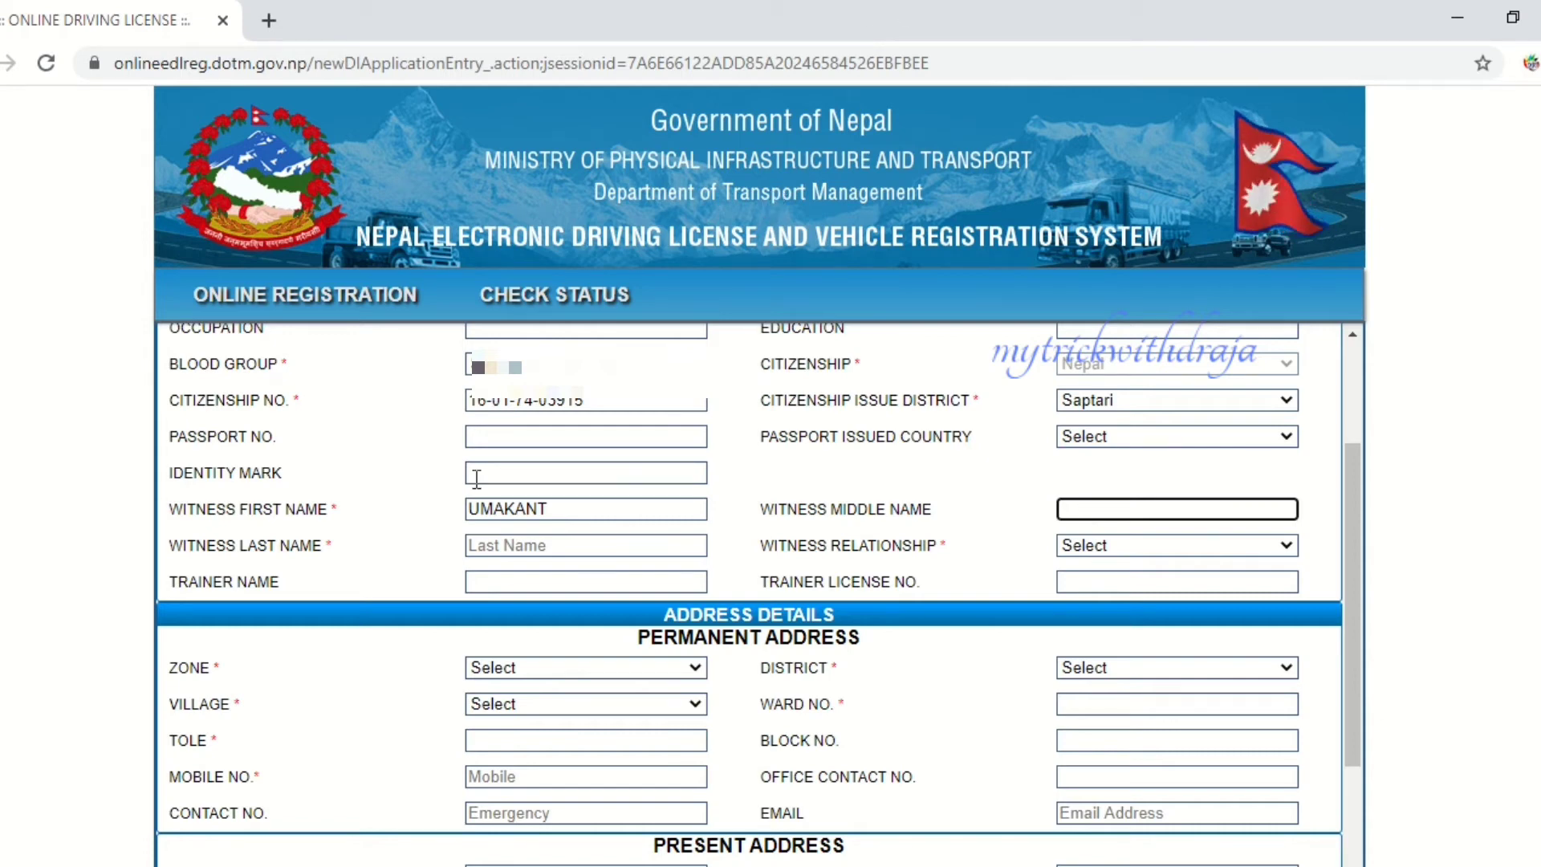
click(491, 552)
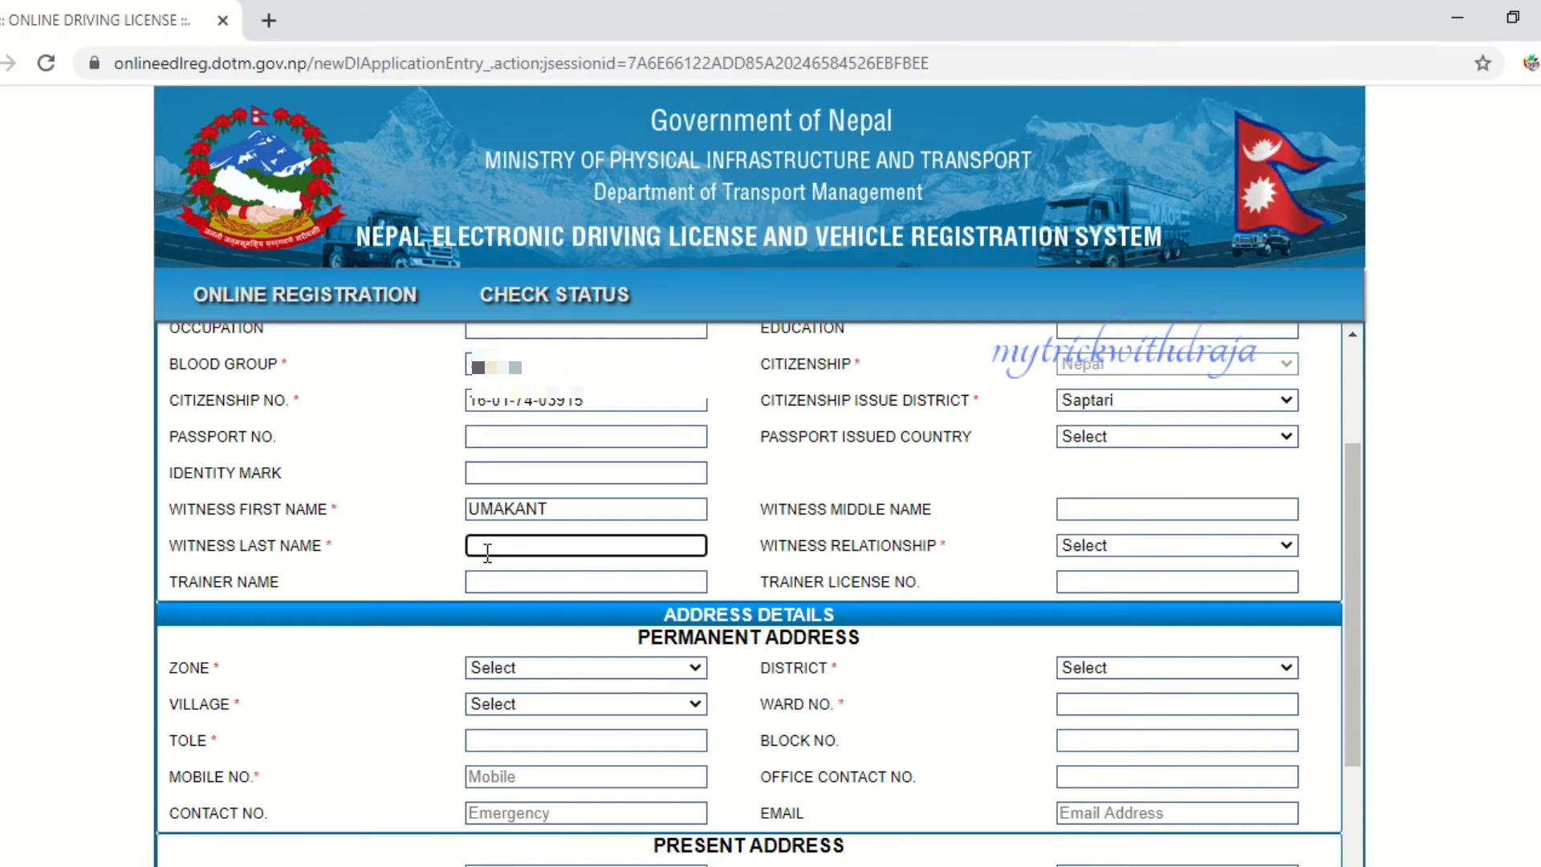
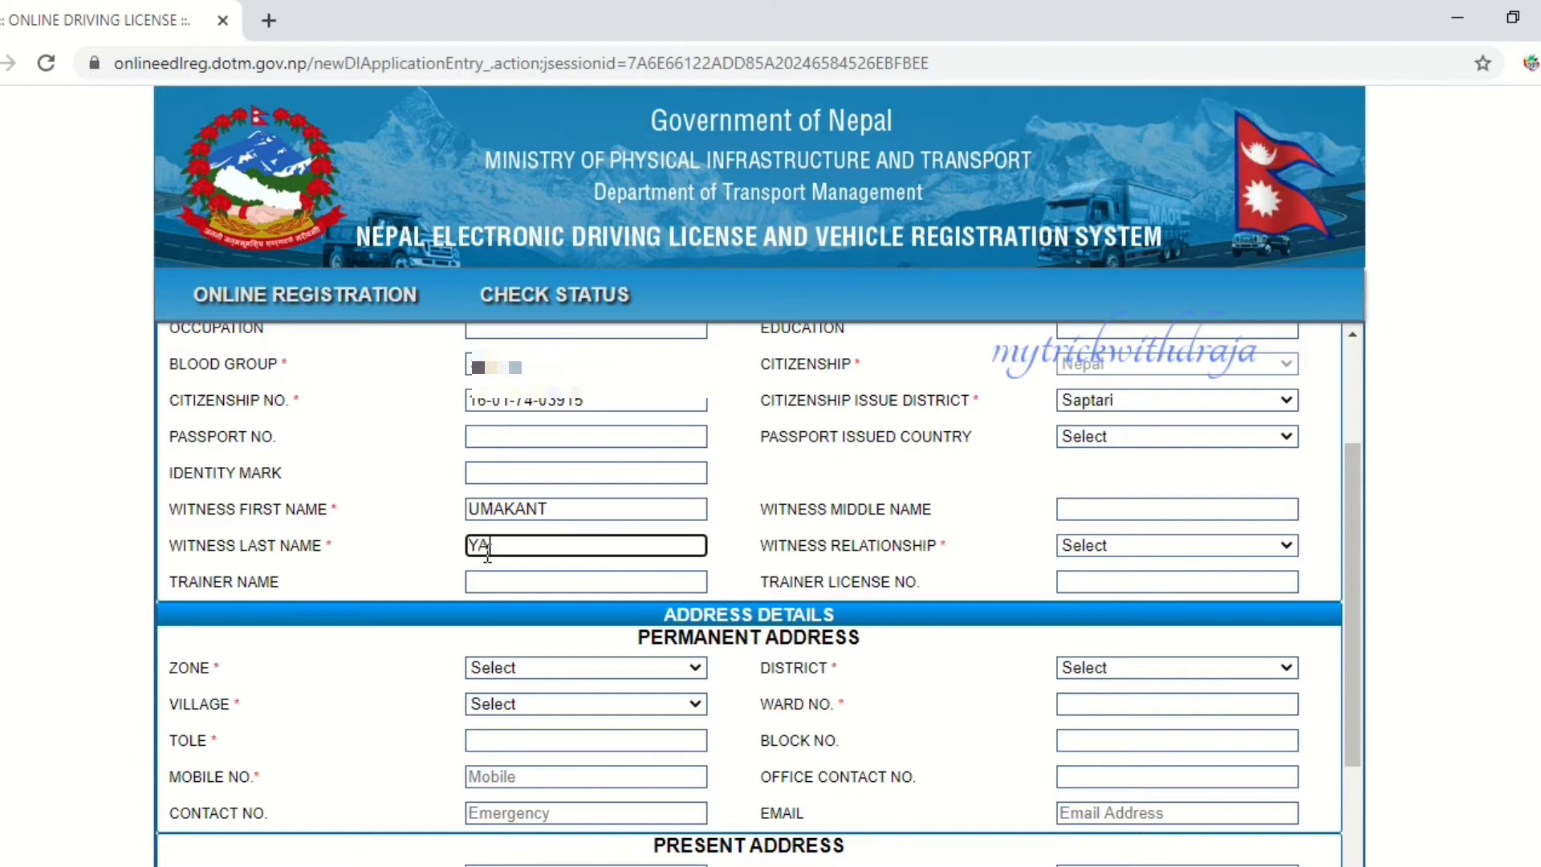
click(1147, 547)
click(1128, 594)
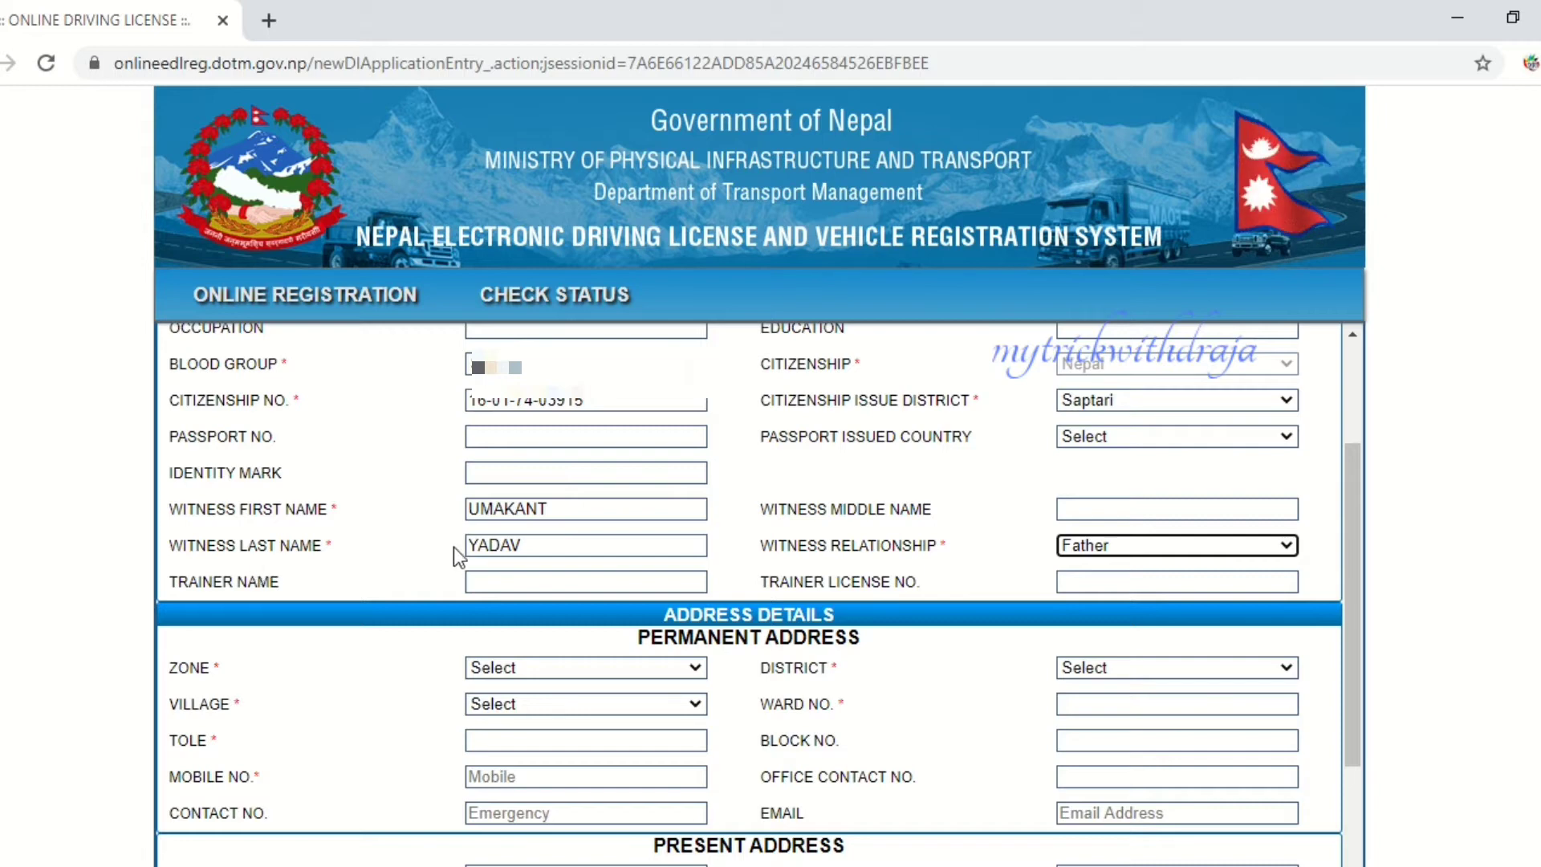
scroll(454, 546, down, 3)
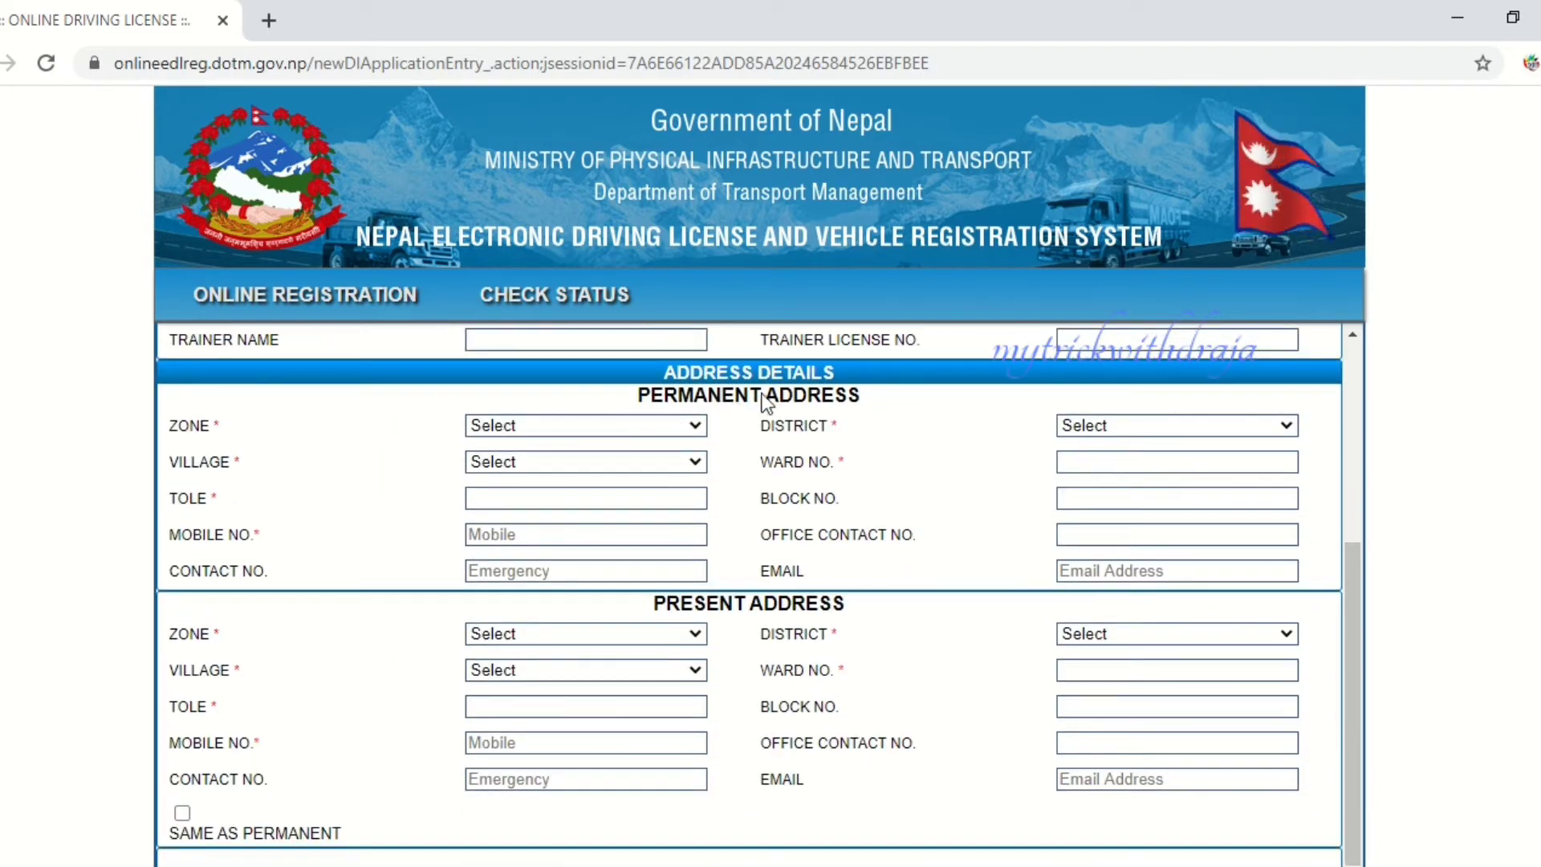
- Choose Sagarmatha zone, Saptari district and Belhi Chapma village for the permanent address
click(609, 426)
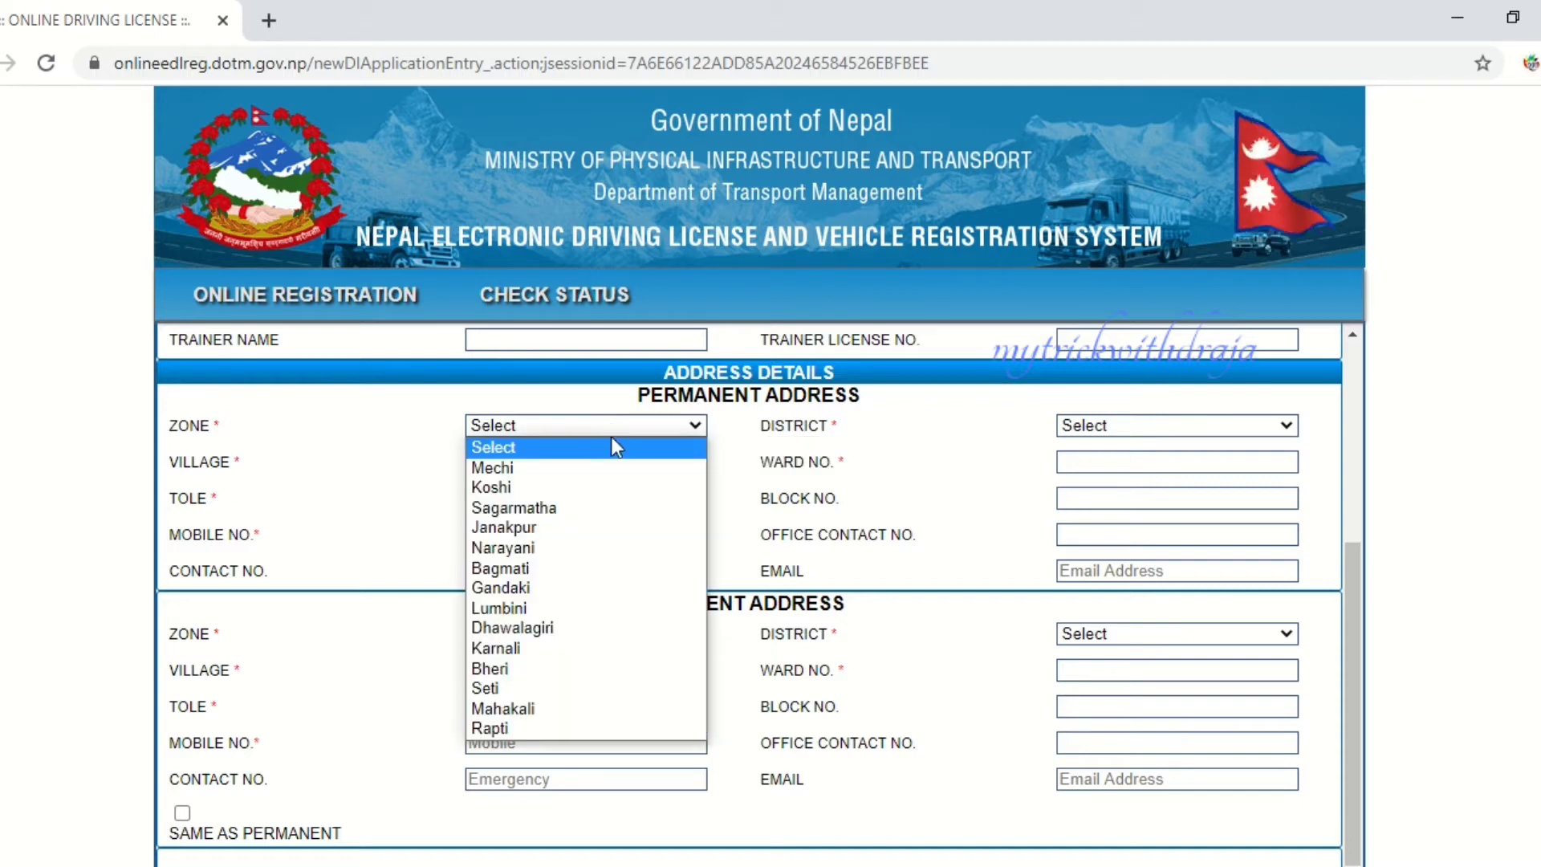
click(602, 508)
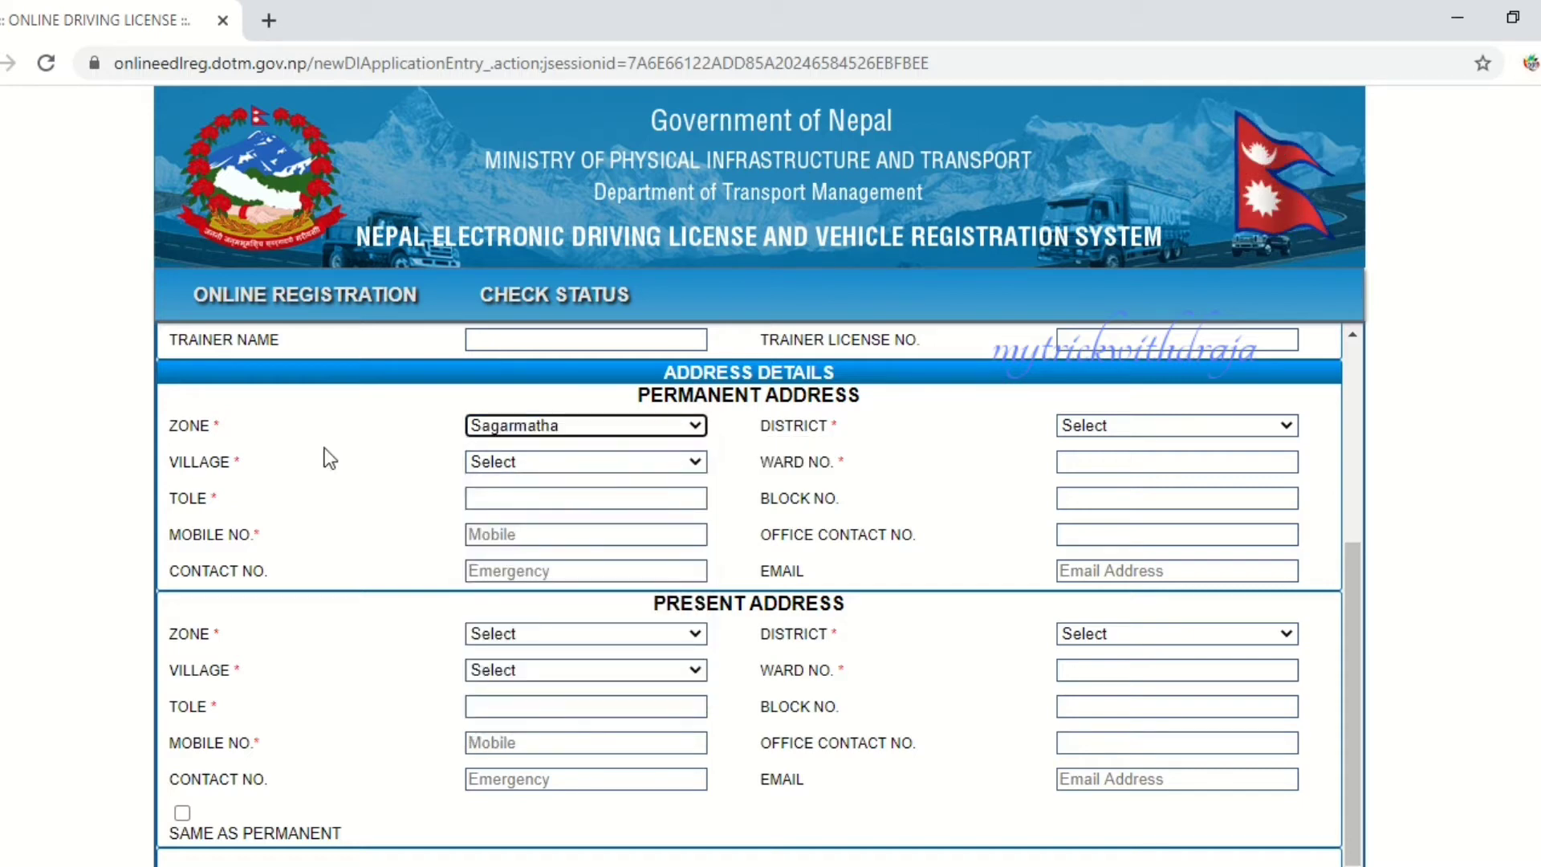
click(1119, 426)
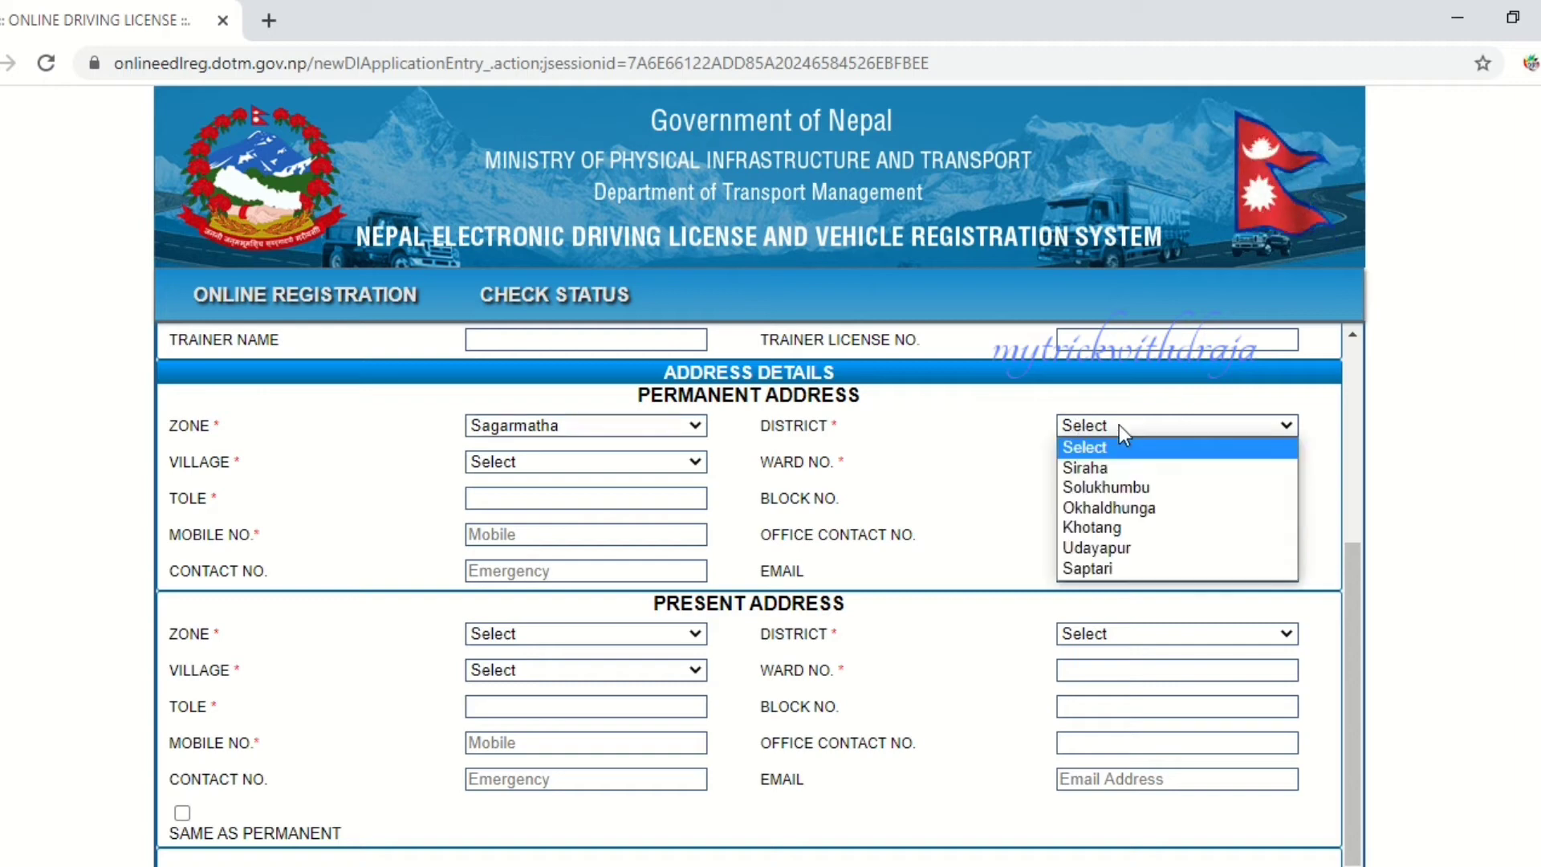
click(1108, 567)
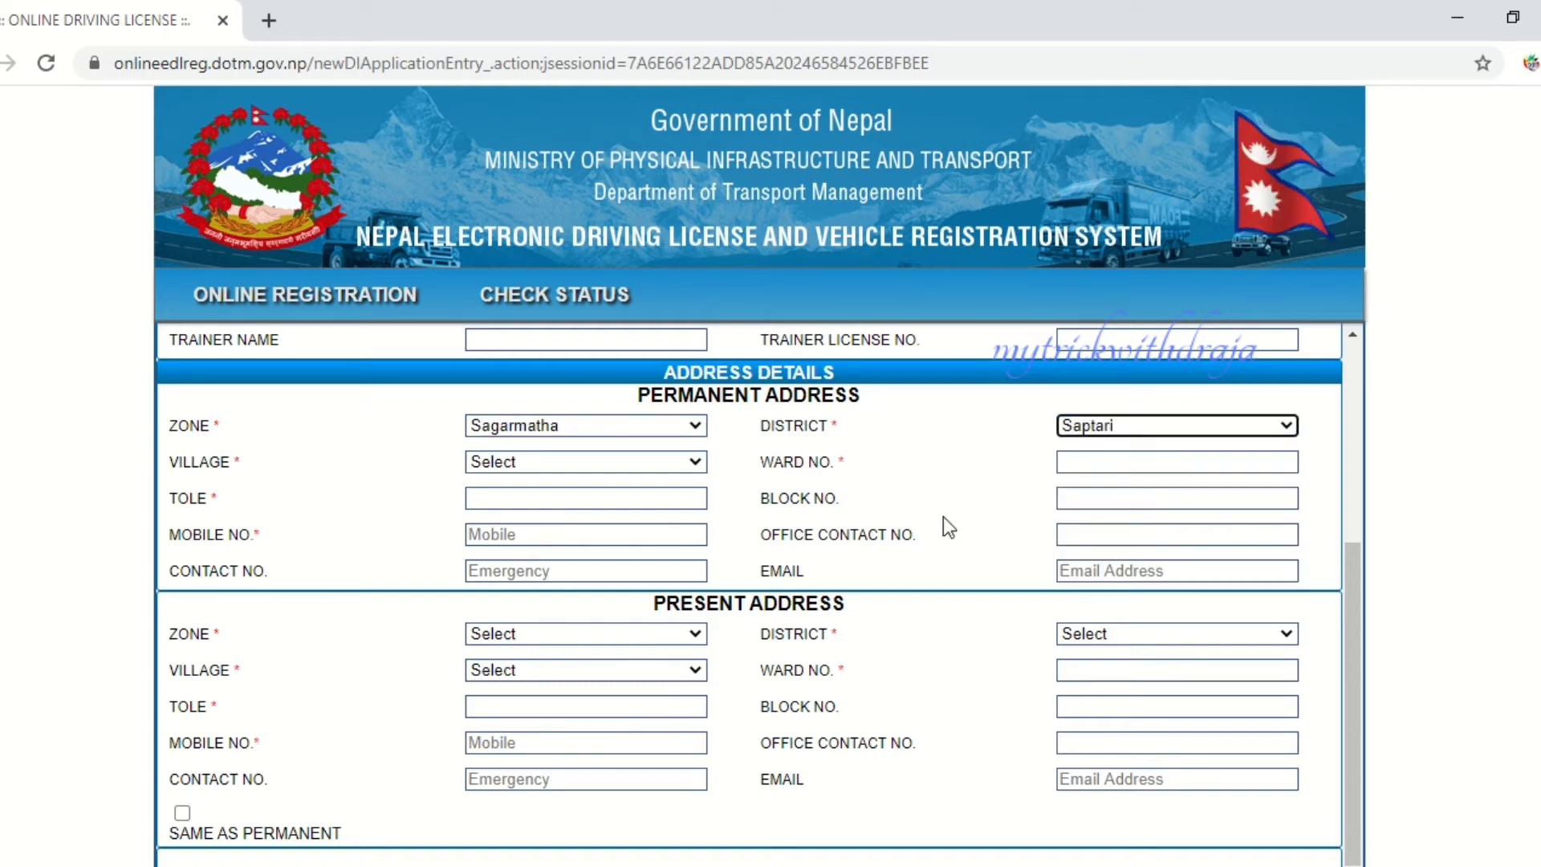
click(494, 461)
scroll(531, 618, down, 5)
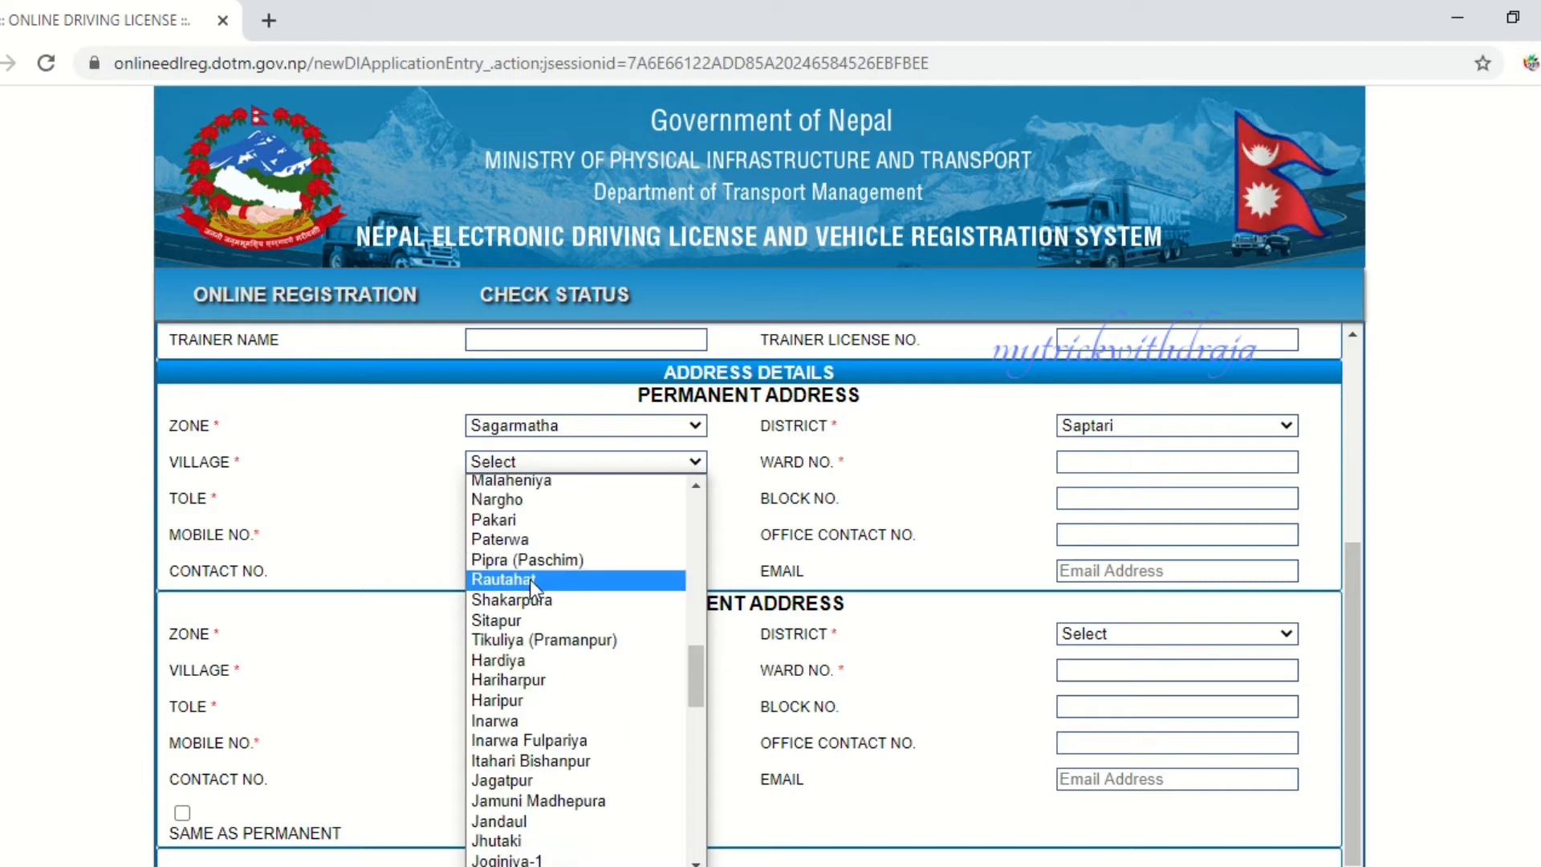
scroll(534, 573, up, 4)
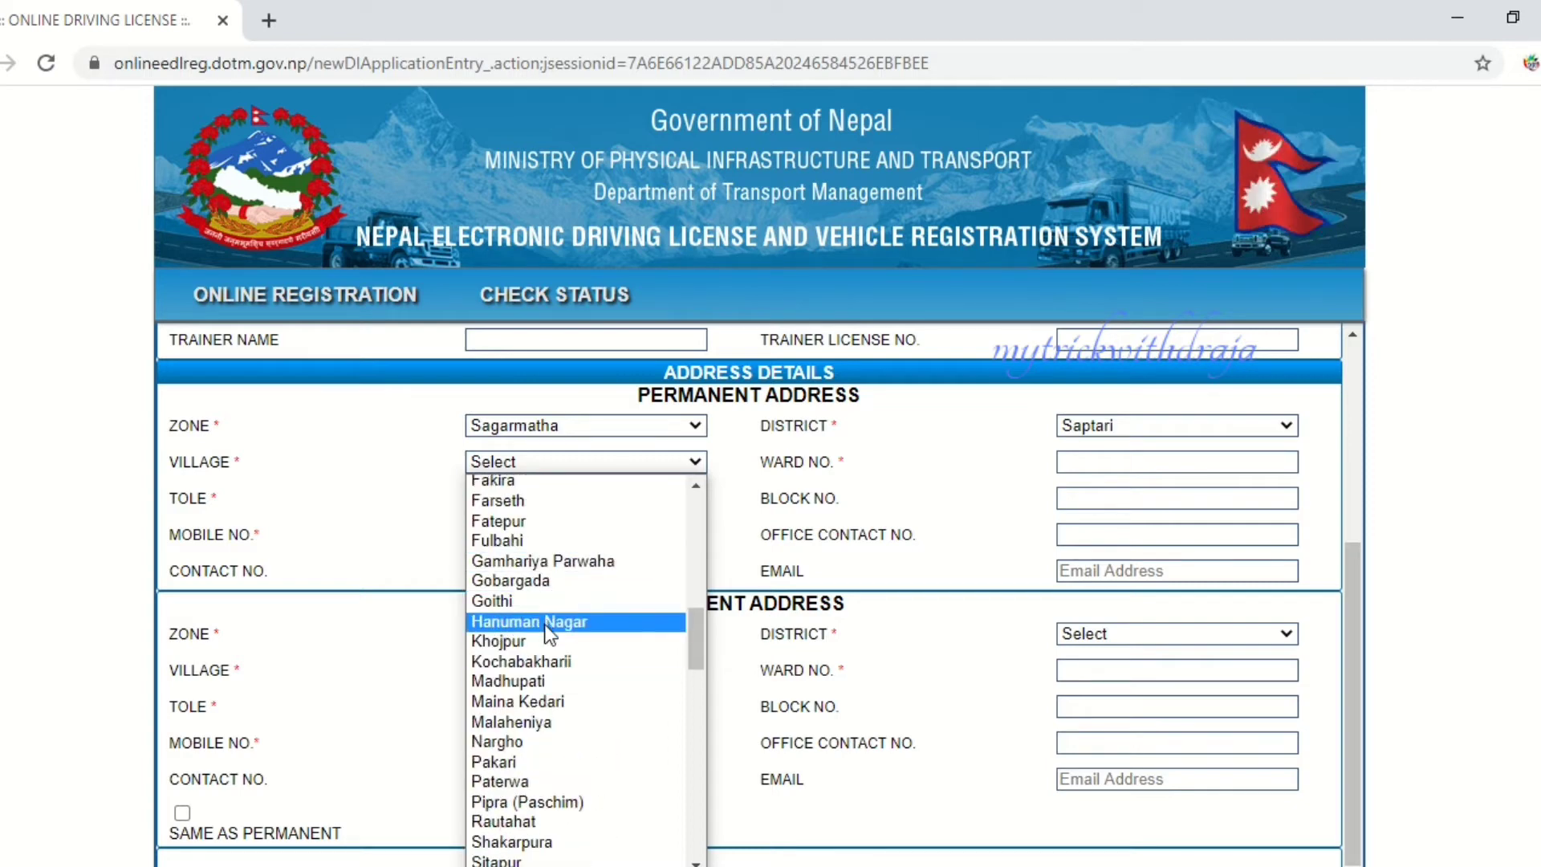
scroll(549, 630, down, 4)
scroll(561, 618, down, 5)
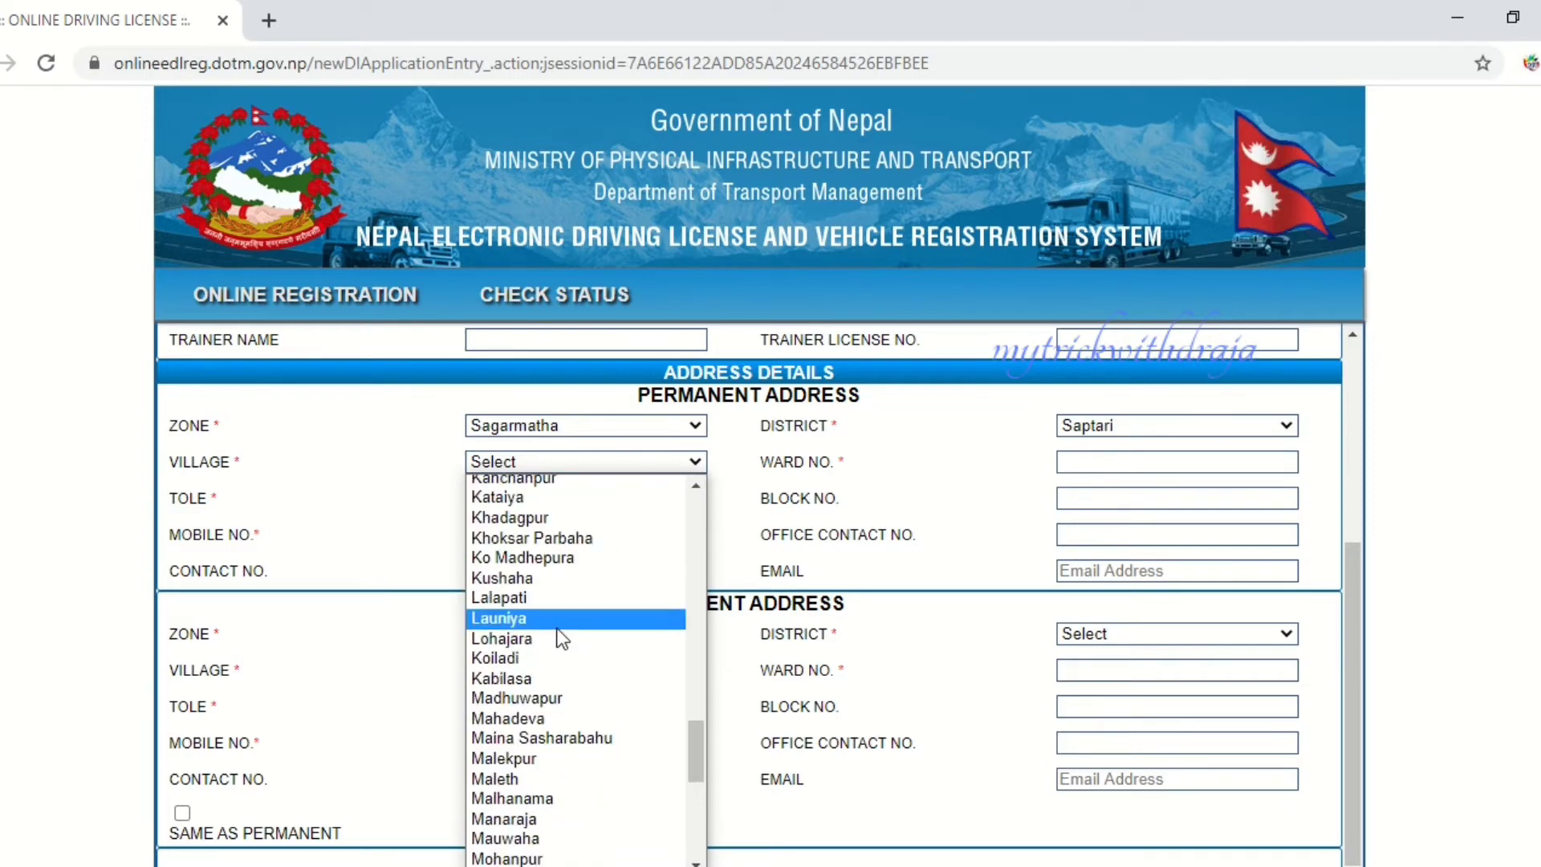
scroll(562, 634, down, 6)
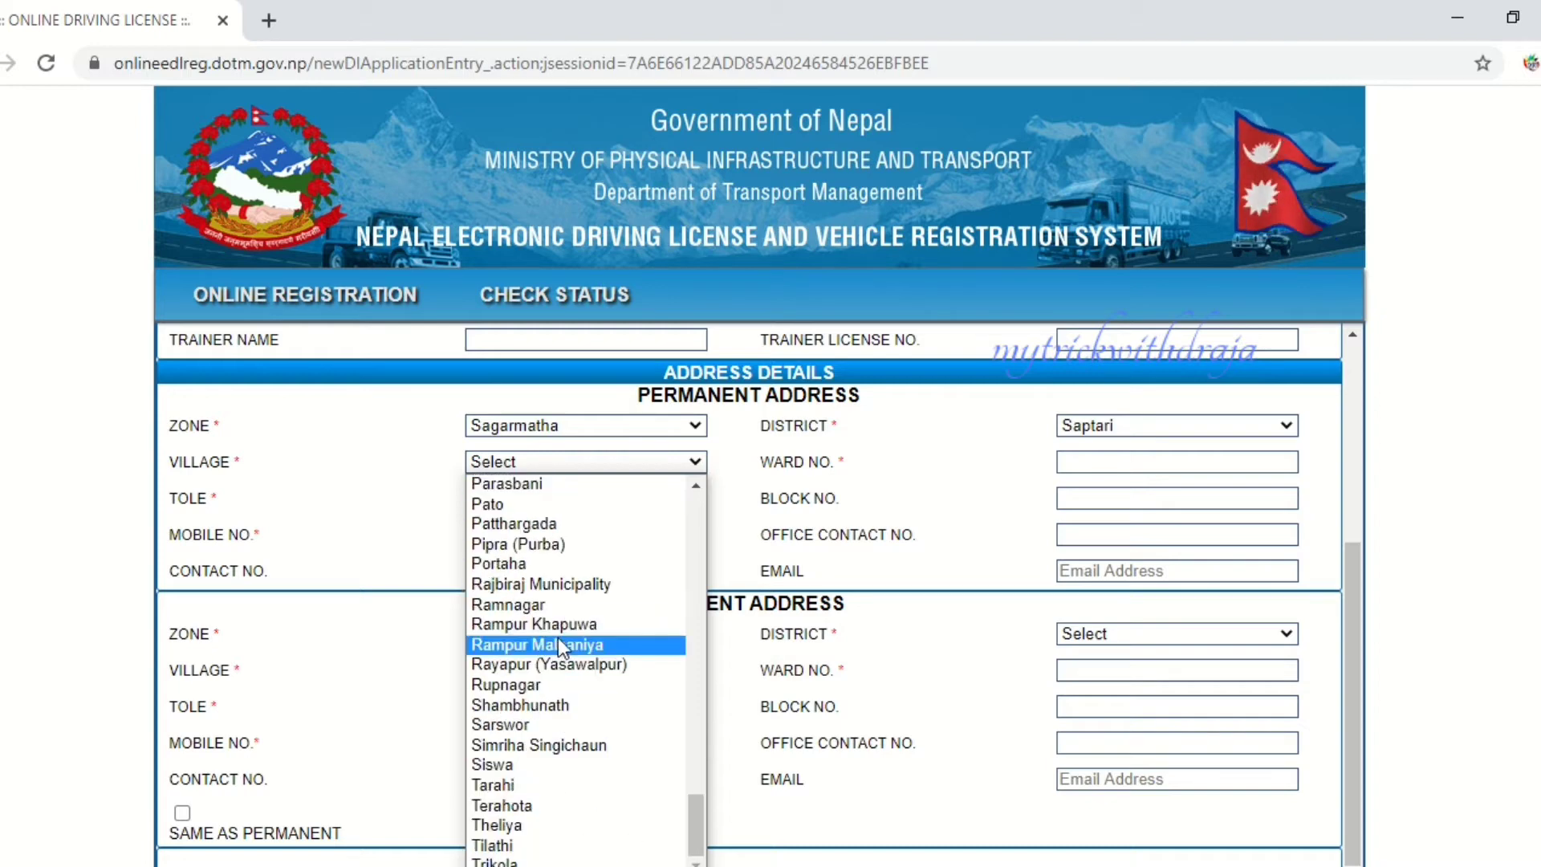
scroll(557, 637, up, 20)
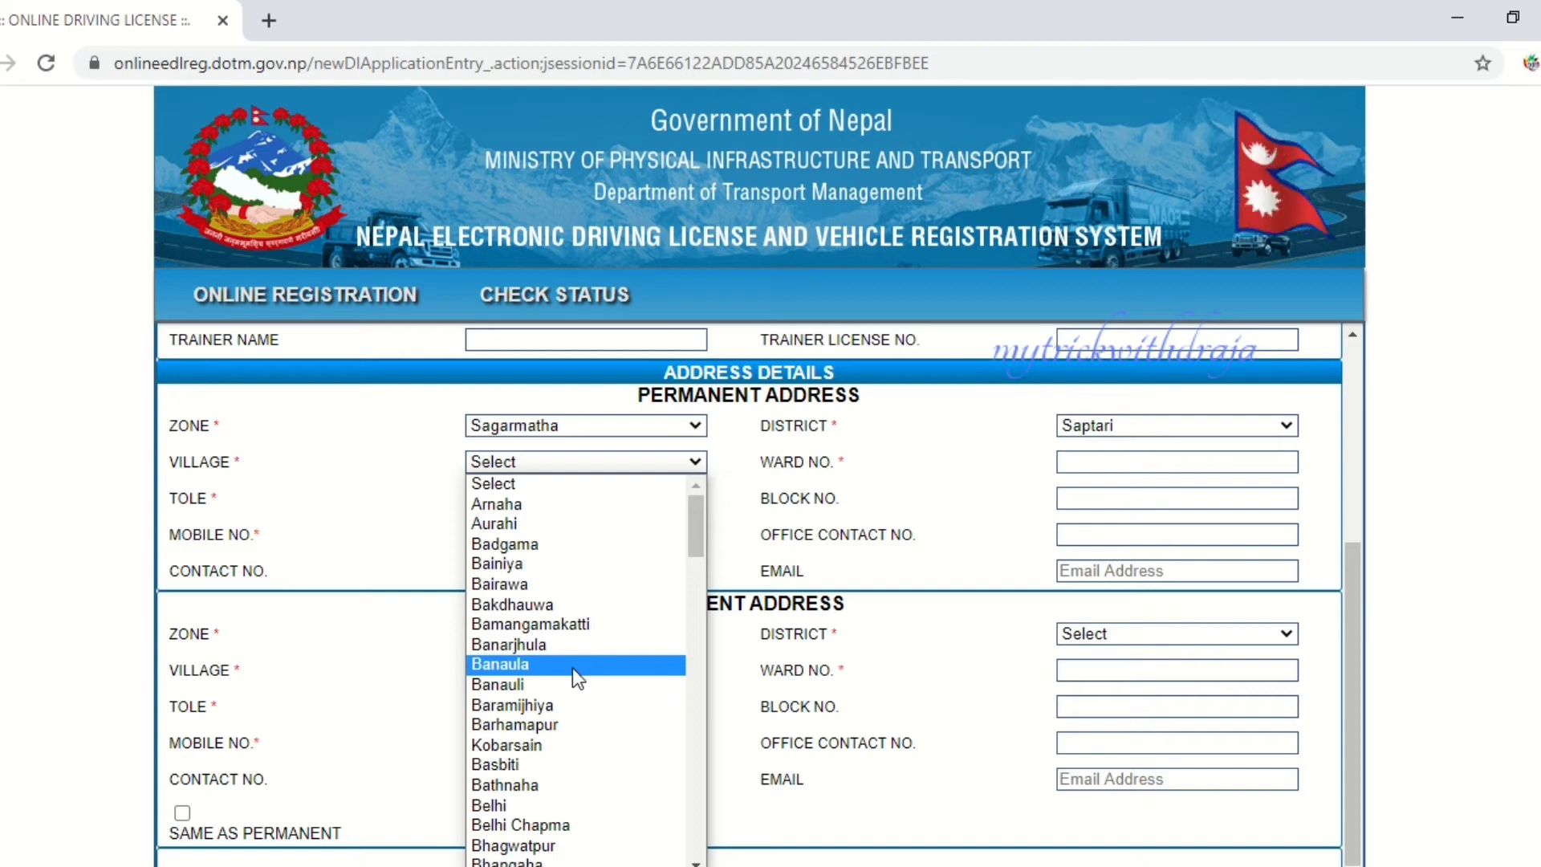
click(546, 824)
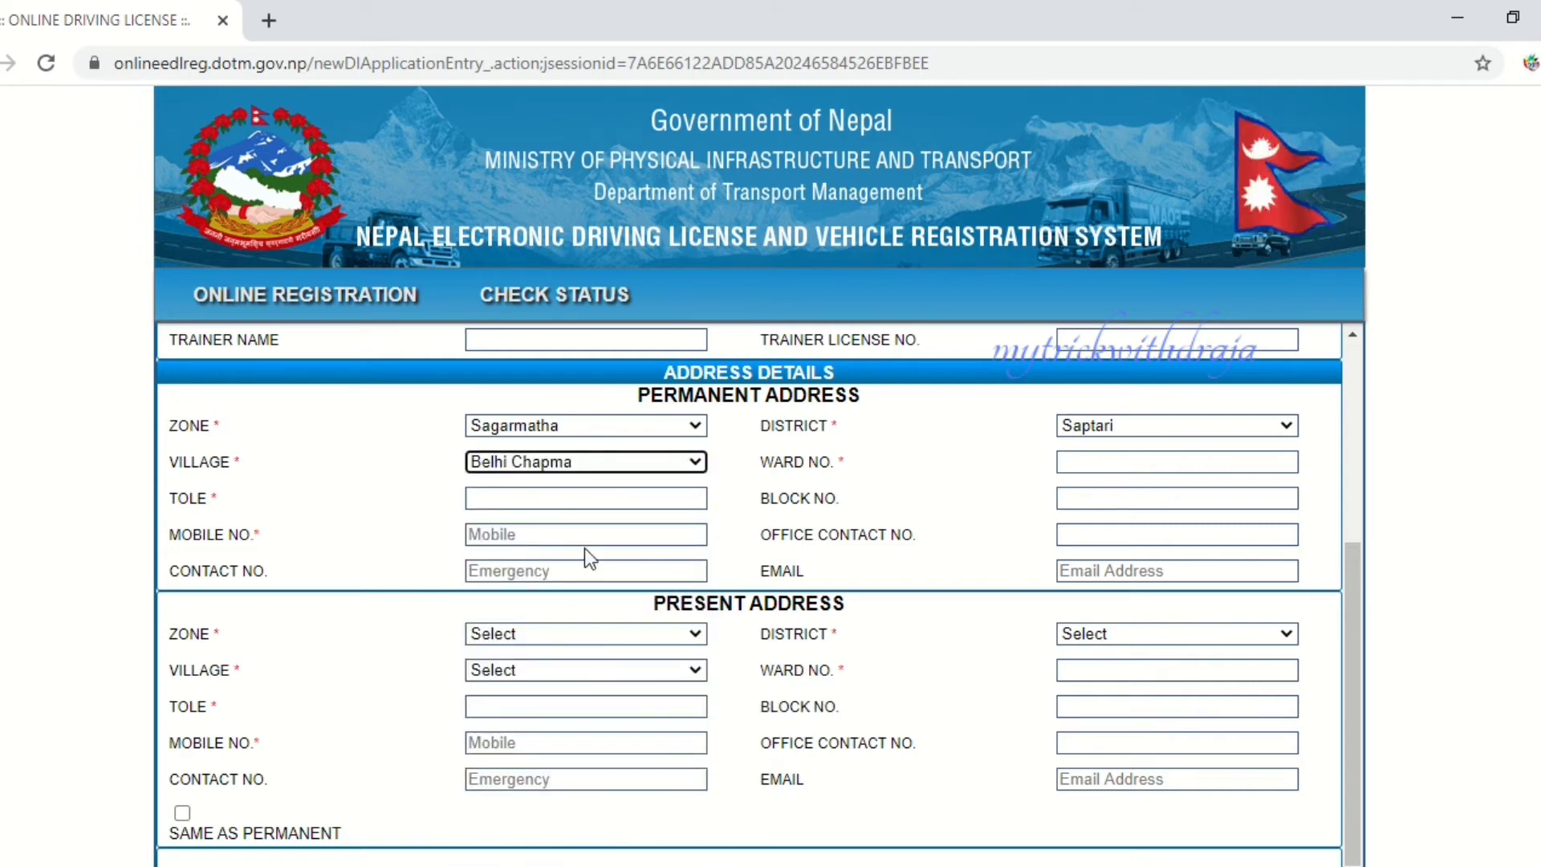
- Fill in the permanent ward number, the tole, and the applicant's mobile number
click(1067, 455)
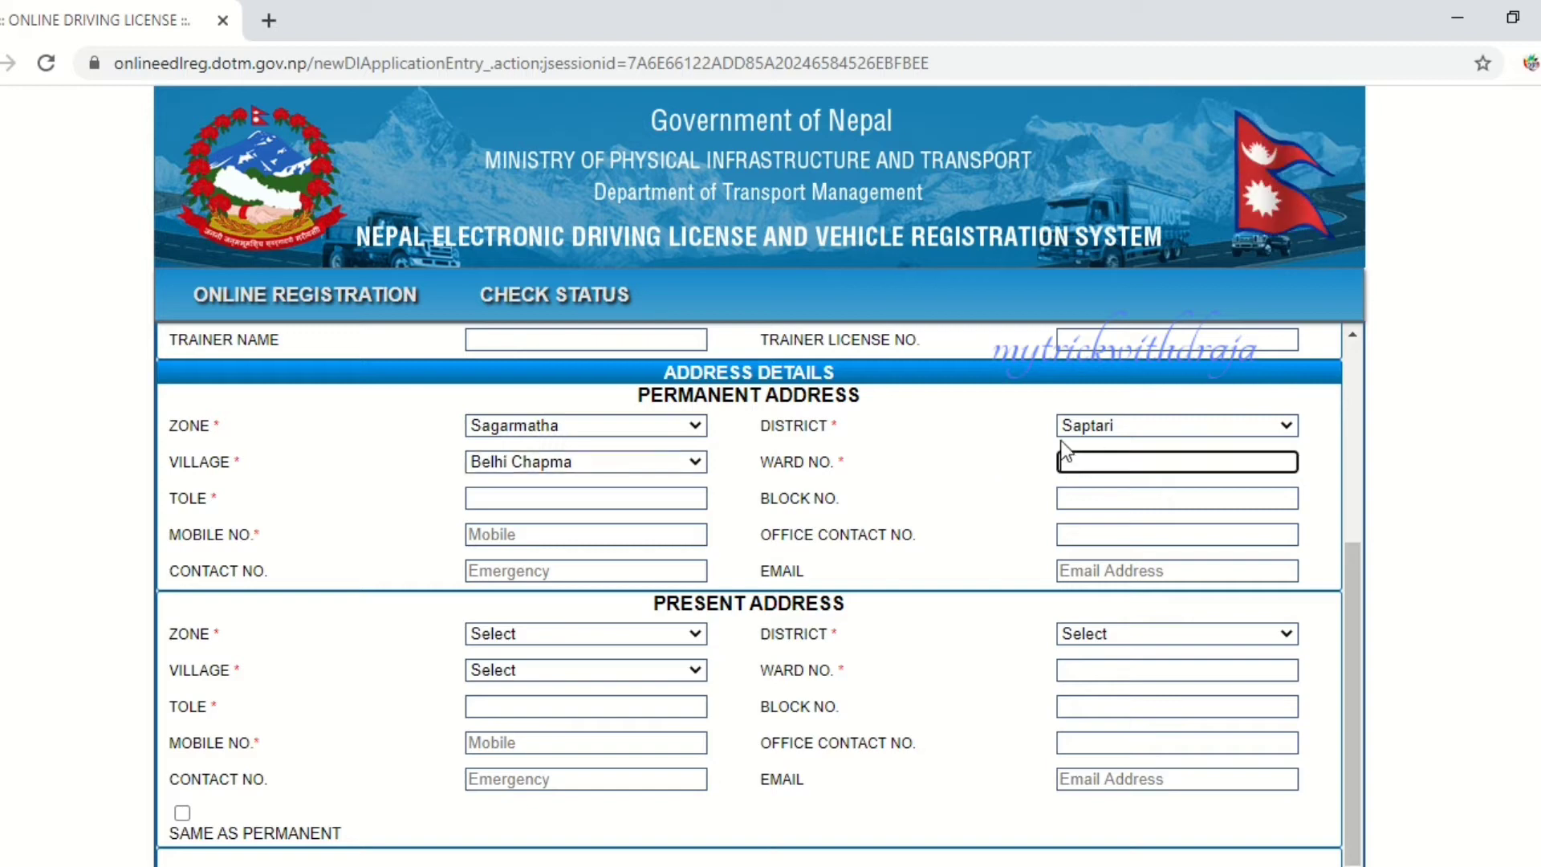
text(03)
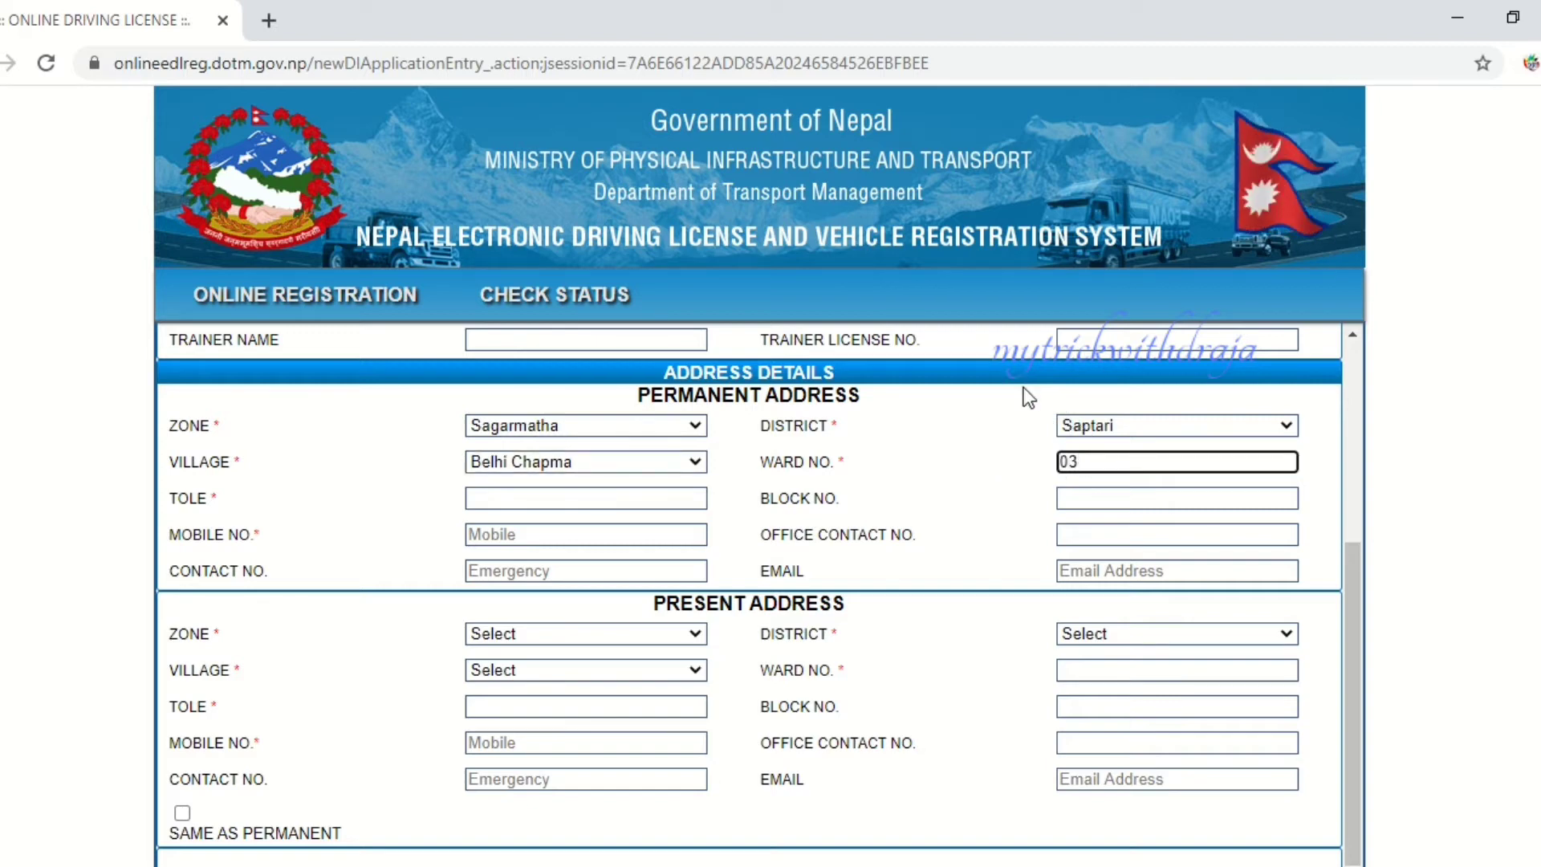
click(548, 499)
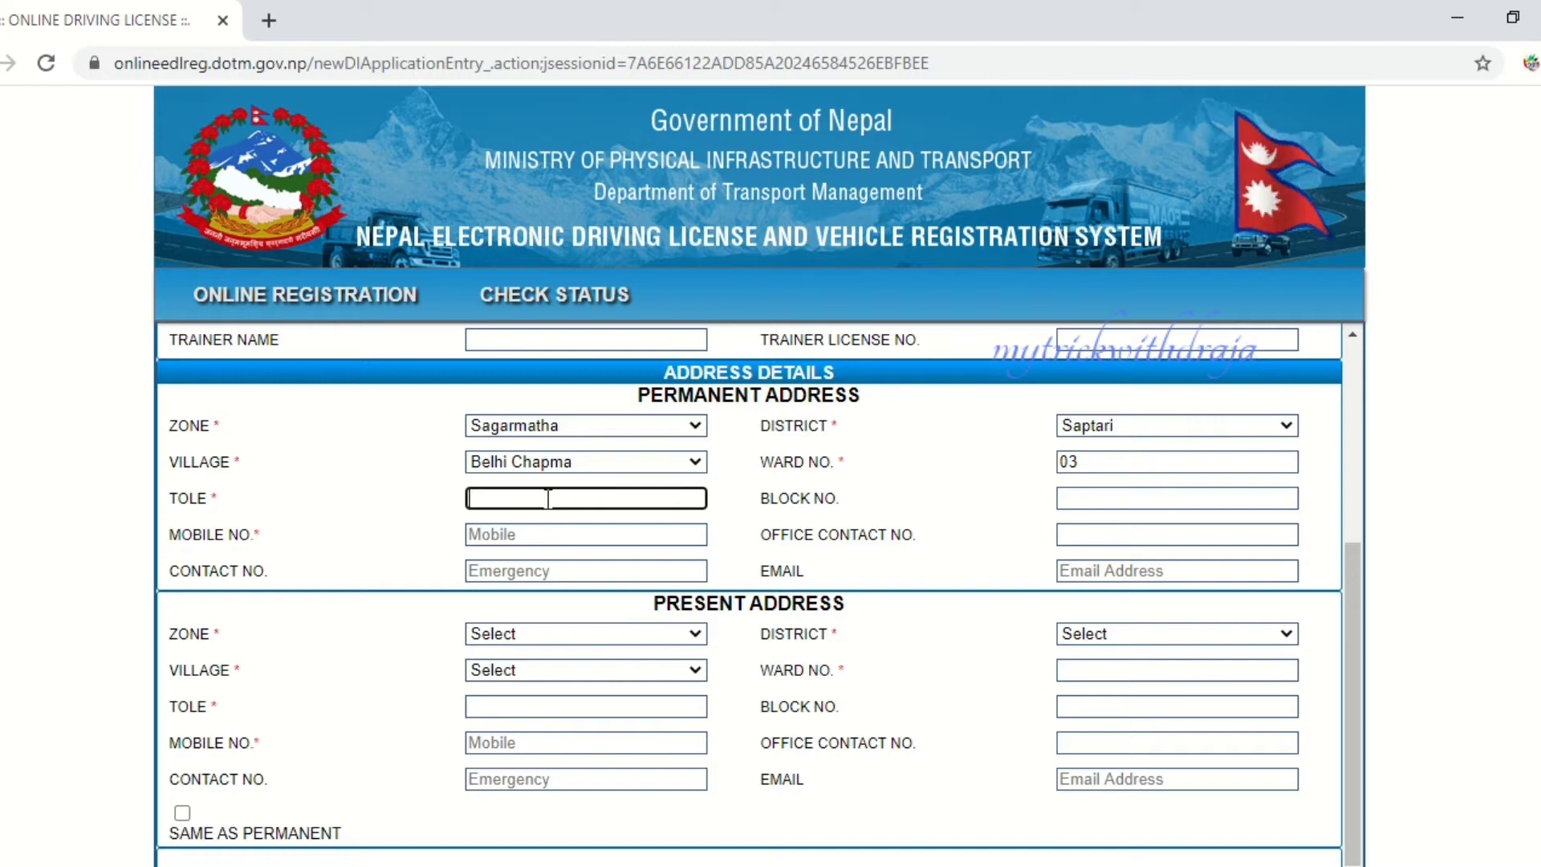
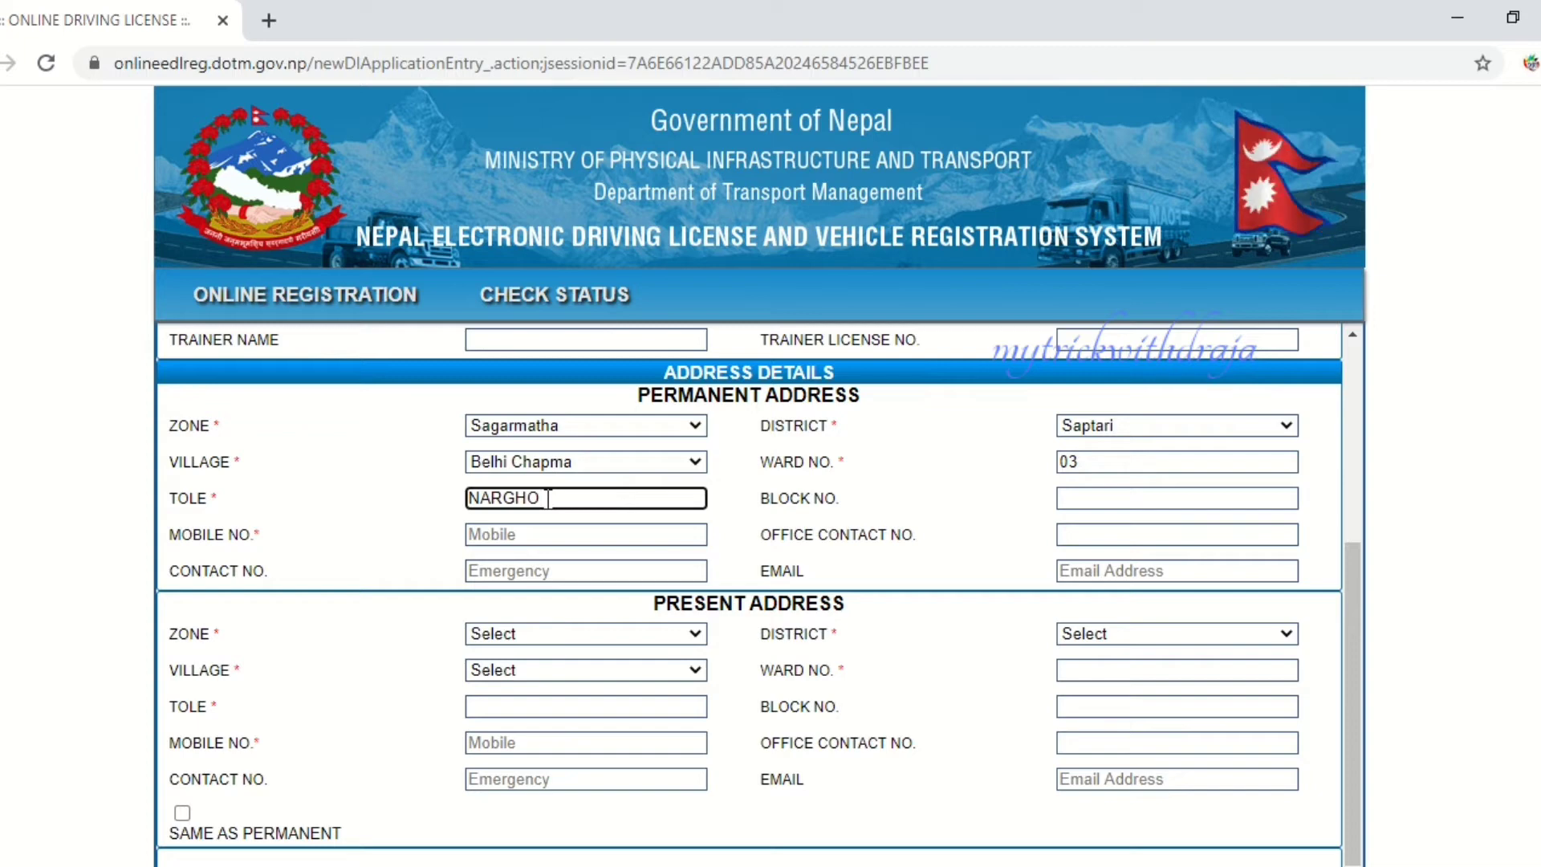
click(529, 534)
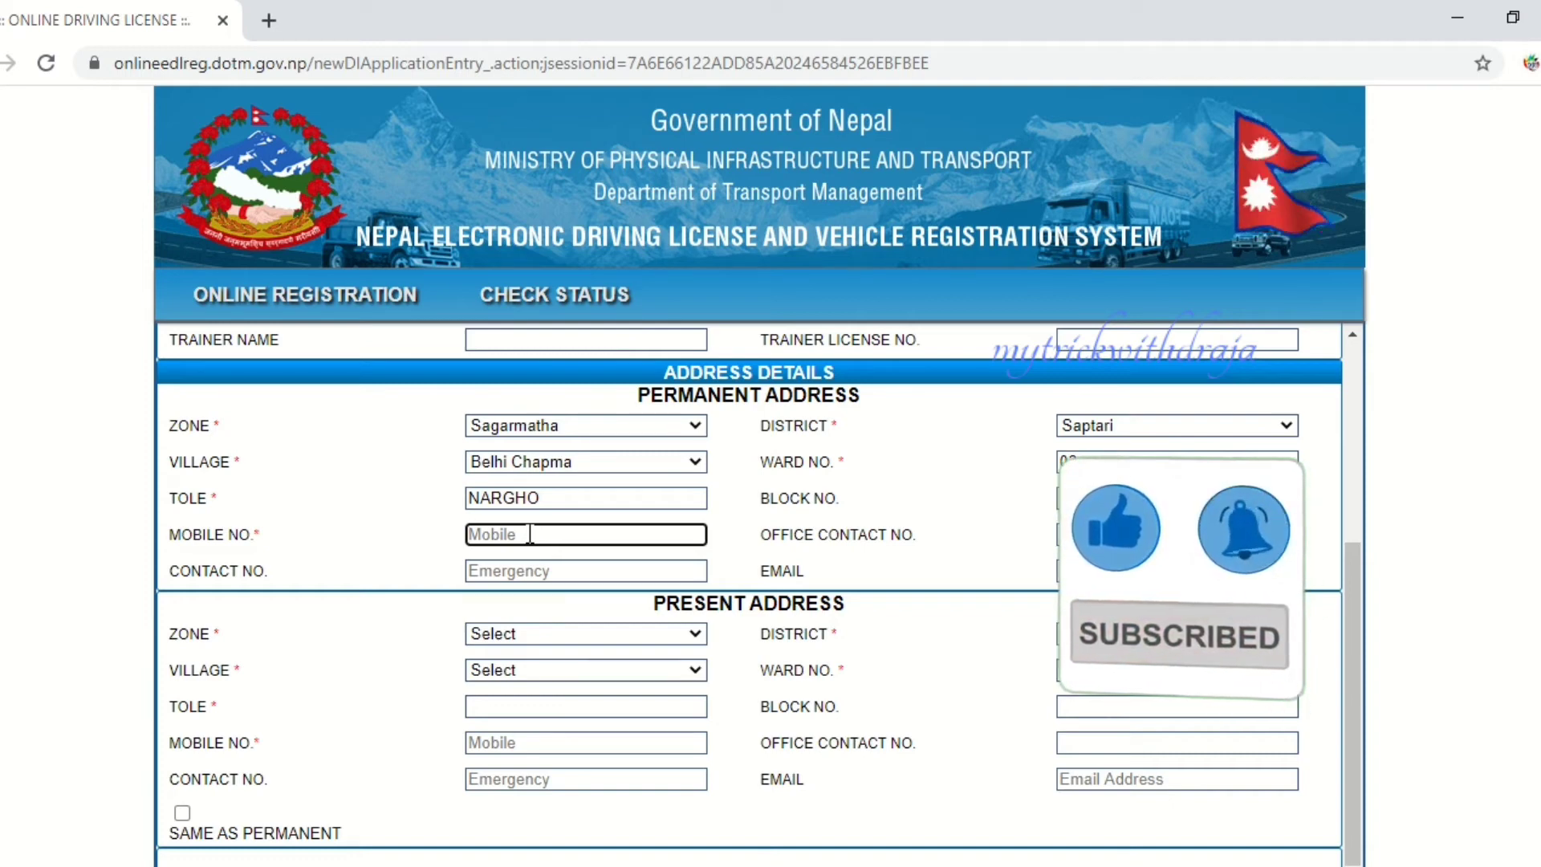
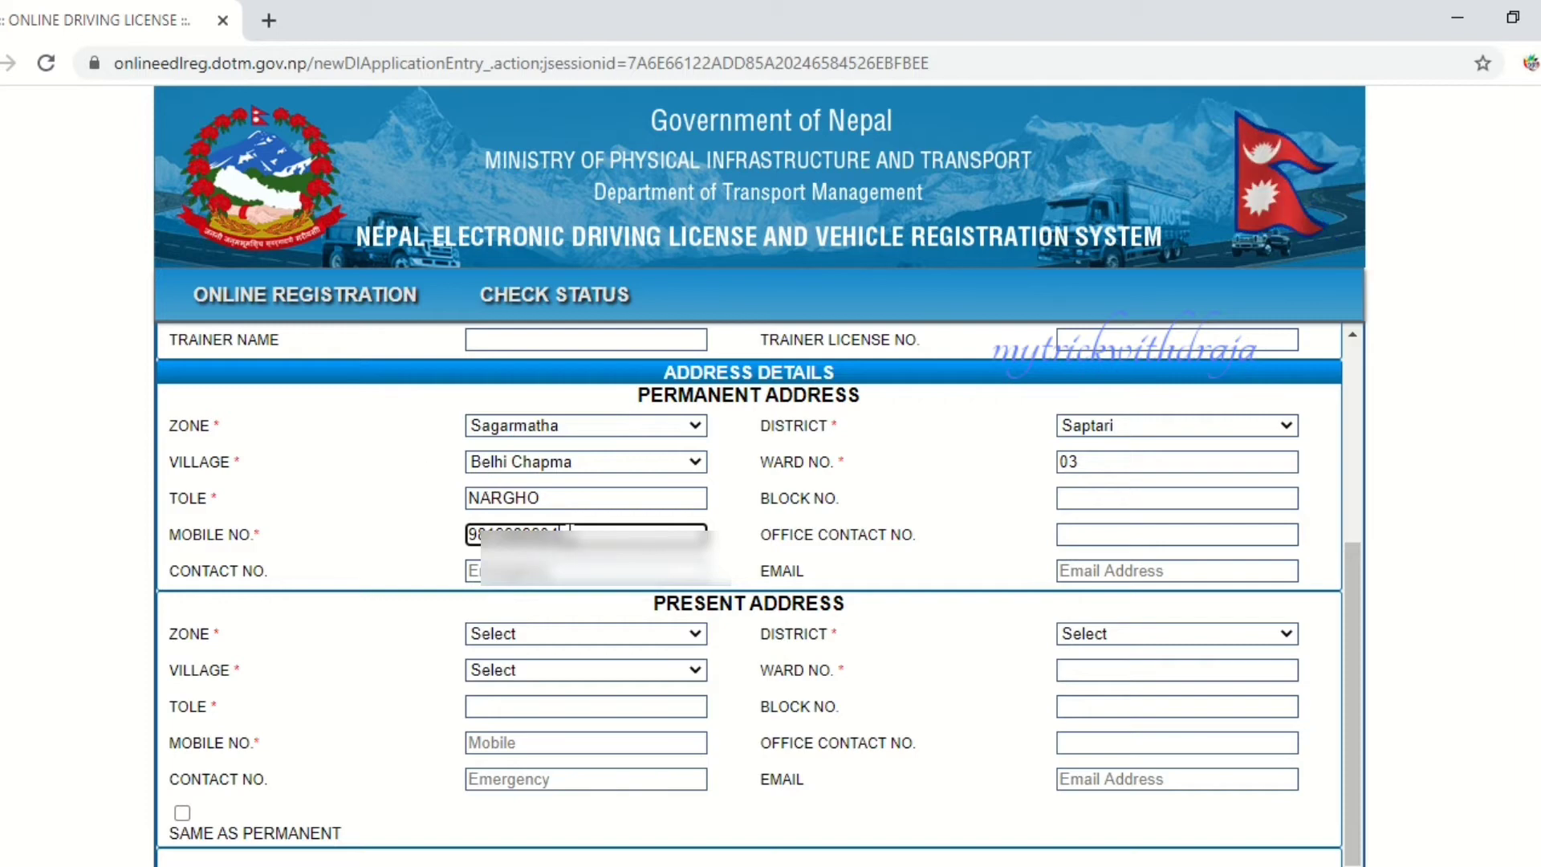
- Copy the mobile number and paste it into the permanent-address Contact No. field
drag(561, 534, 451, 535)
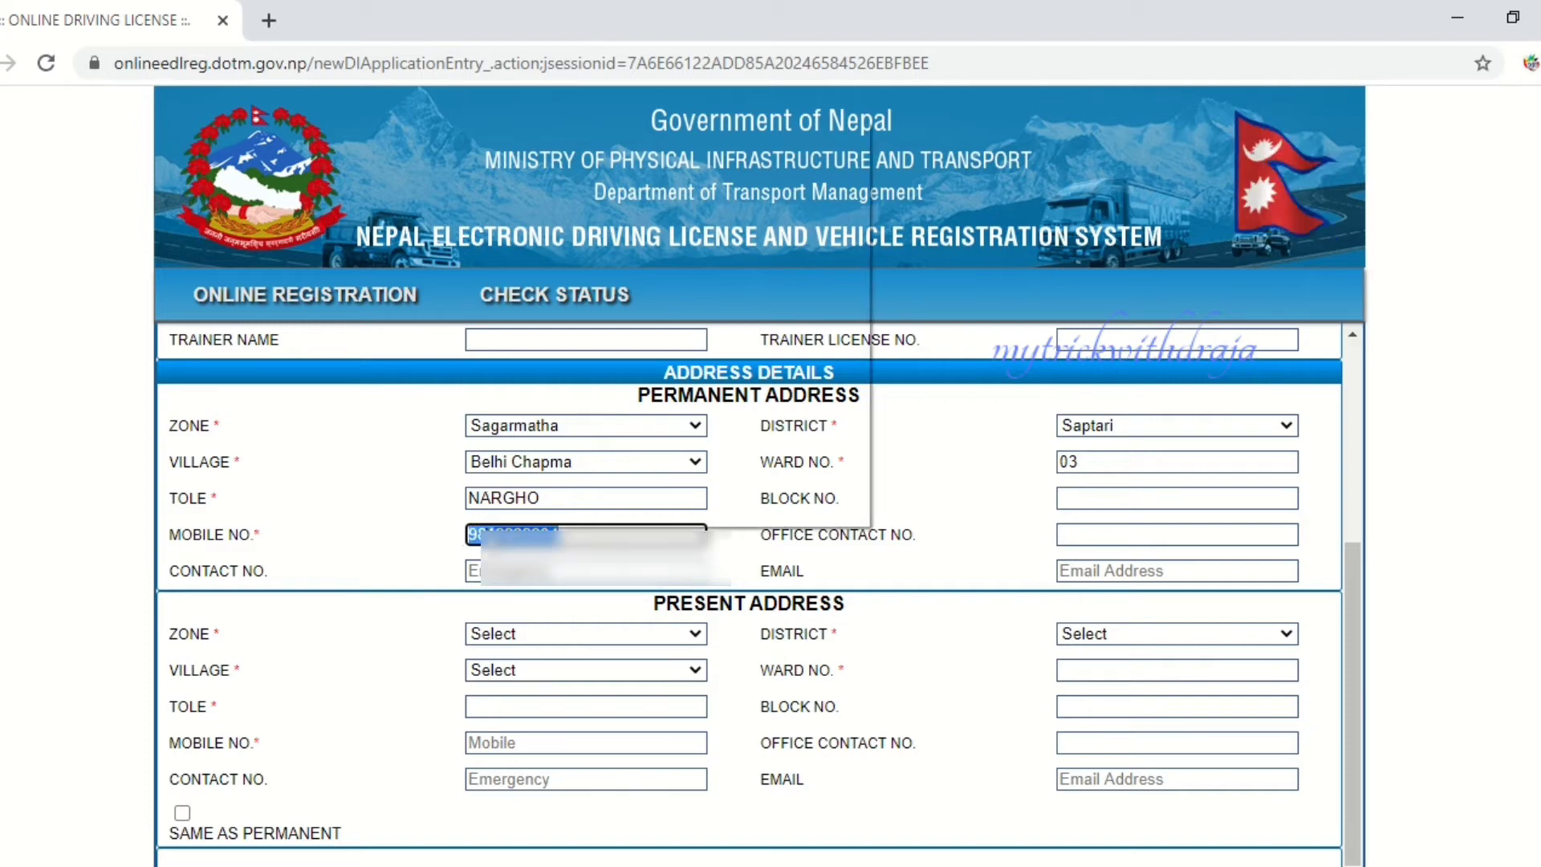
right_click(484, 527)
click(571, 204)
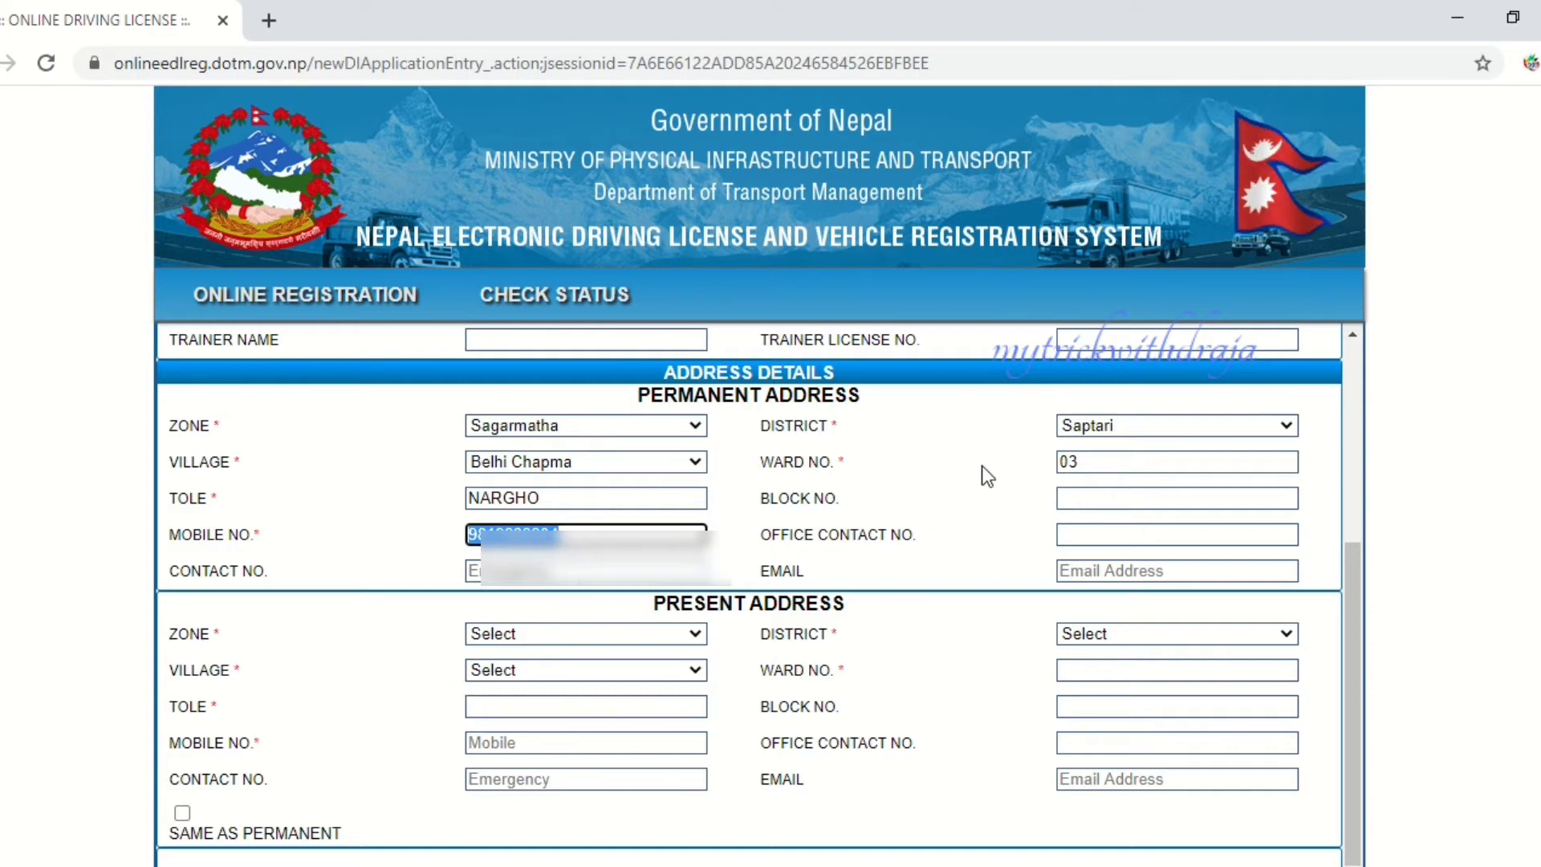
click(630, 570)
right_click(630, 570)
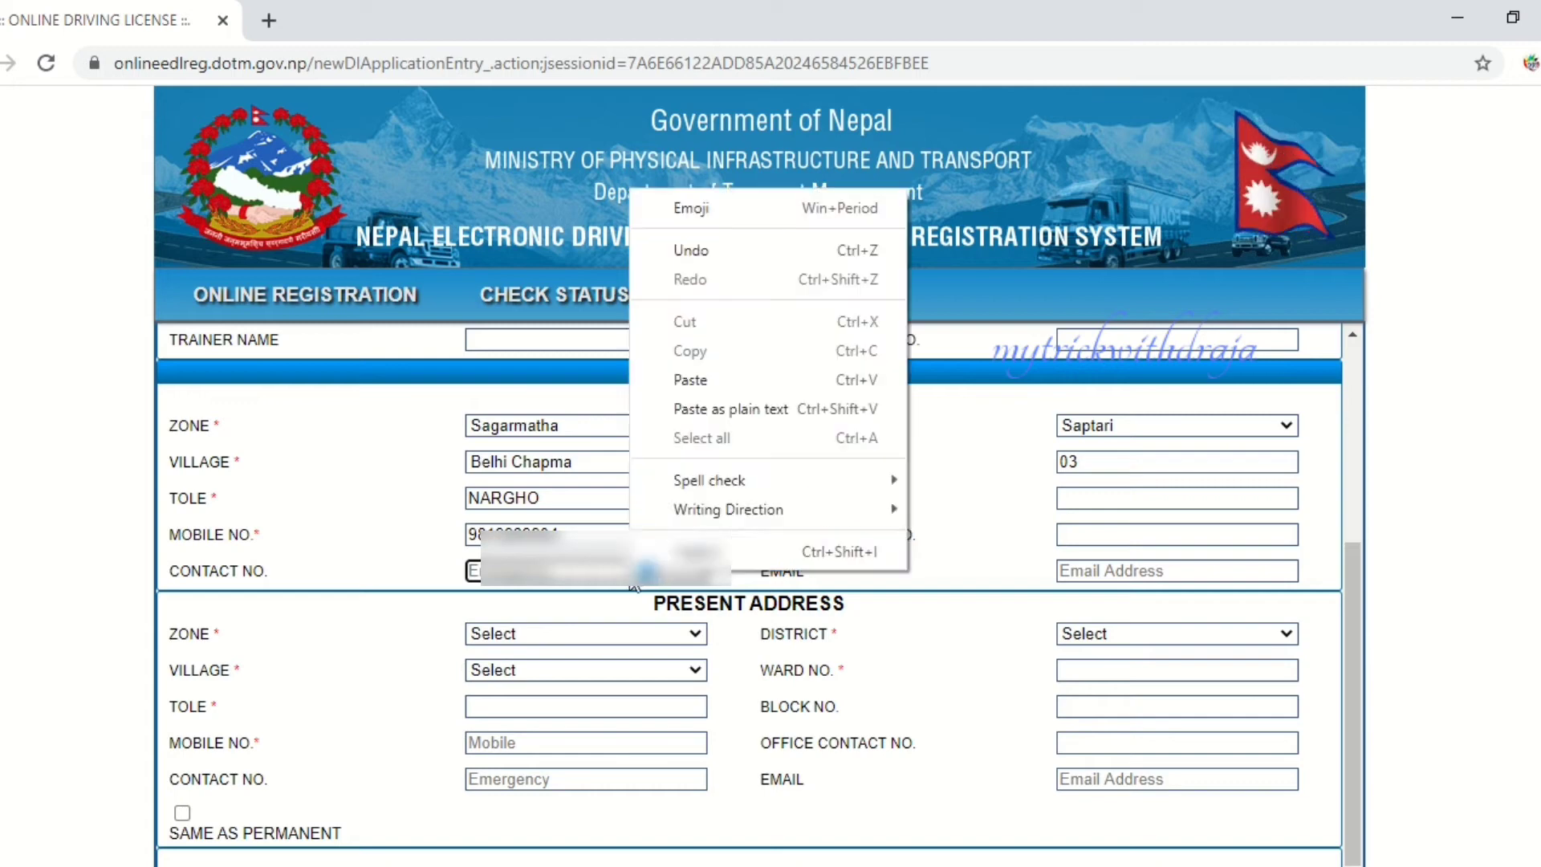
click(706, 377)
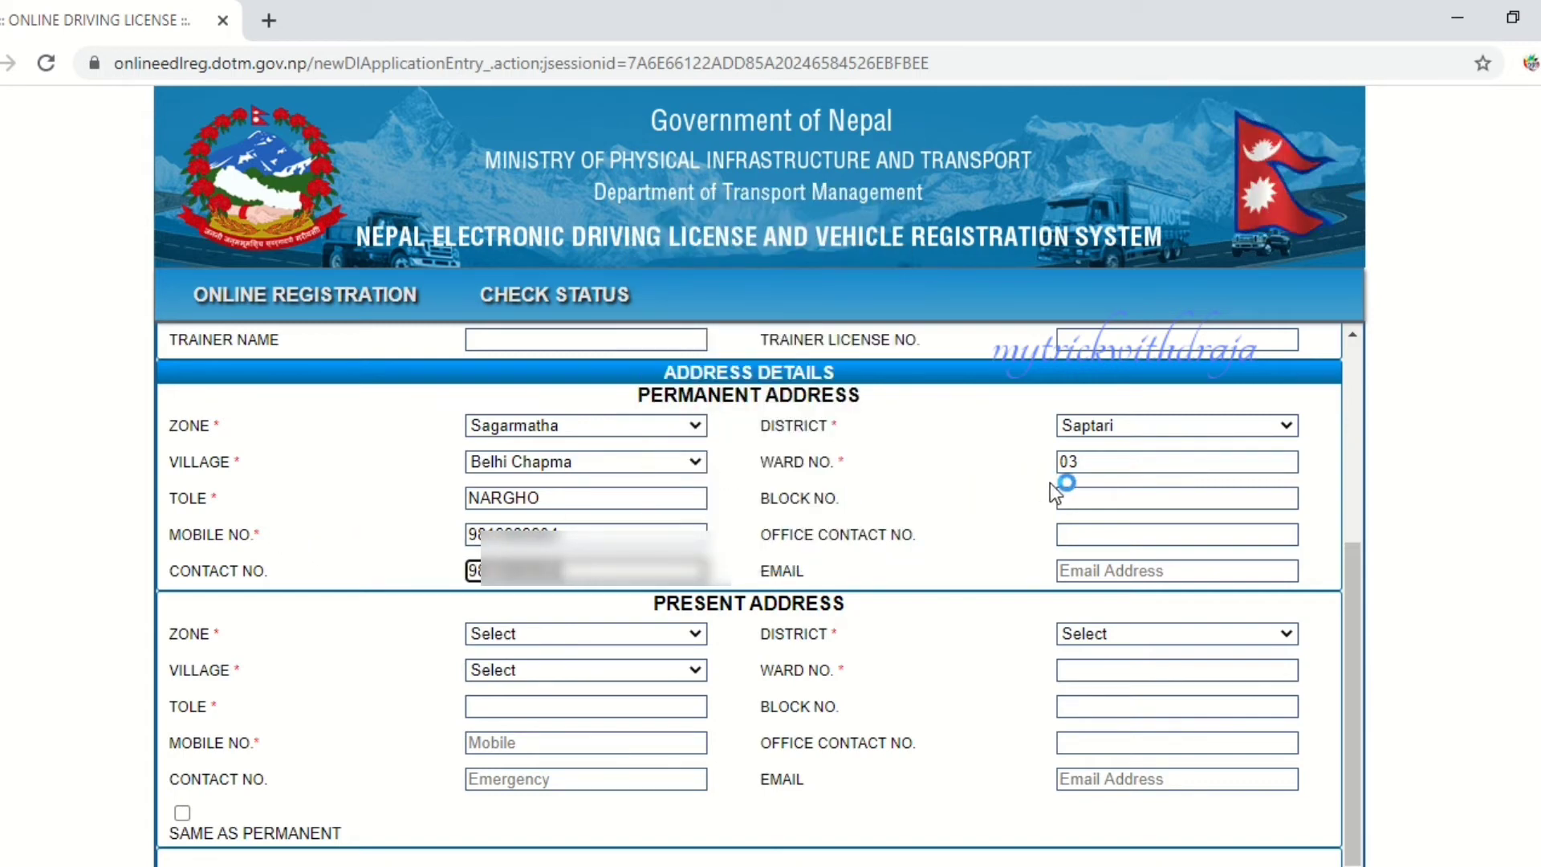
- Leave the Email field empty, erasing the stray letter typed there
click(1109, 568)
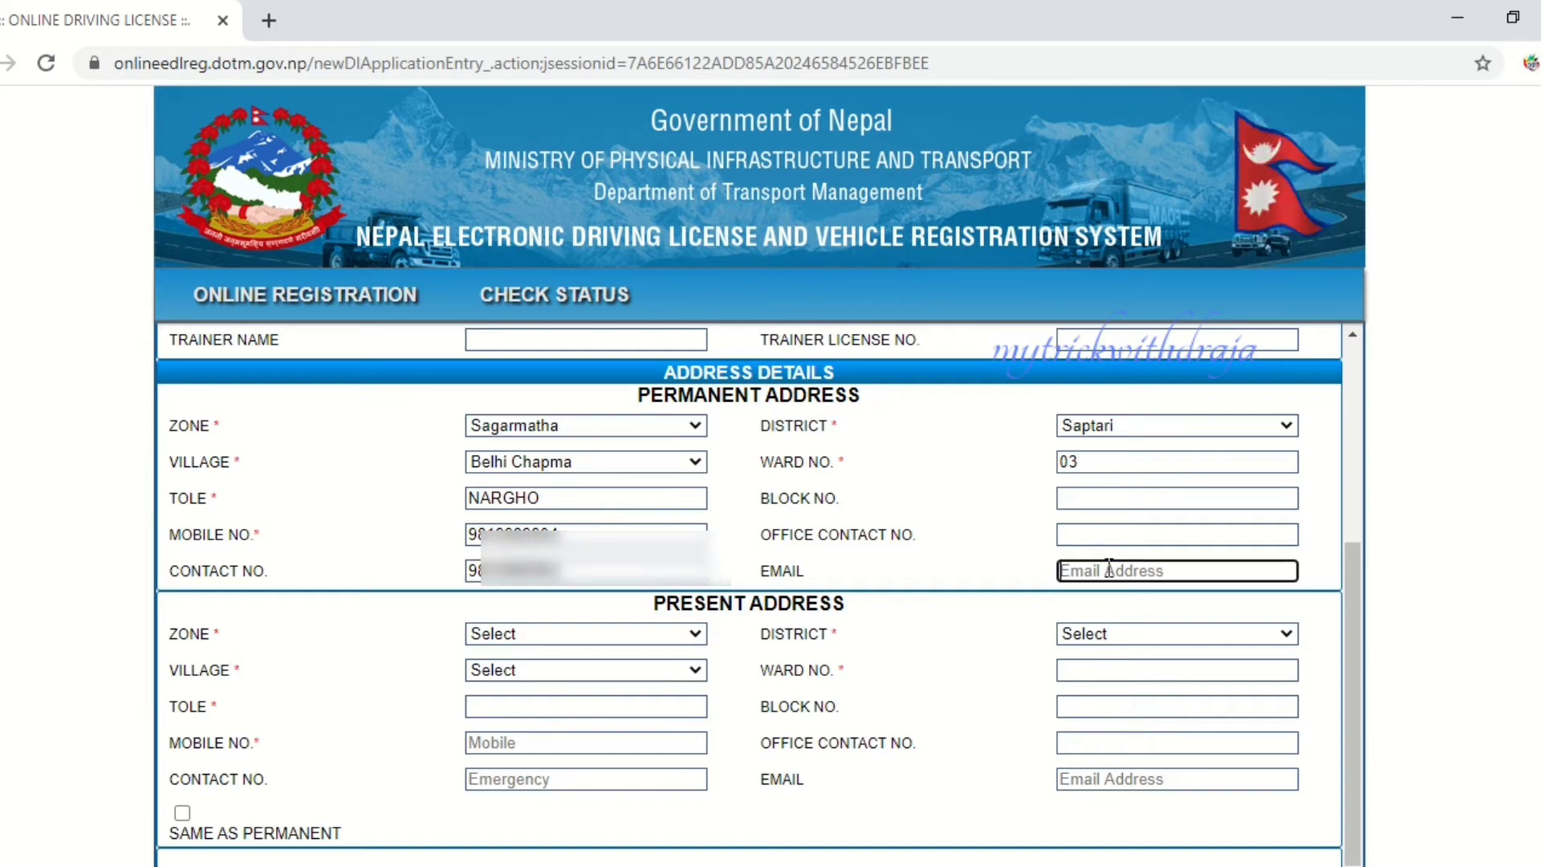
text(H)
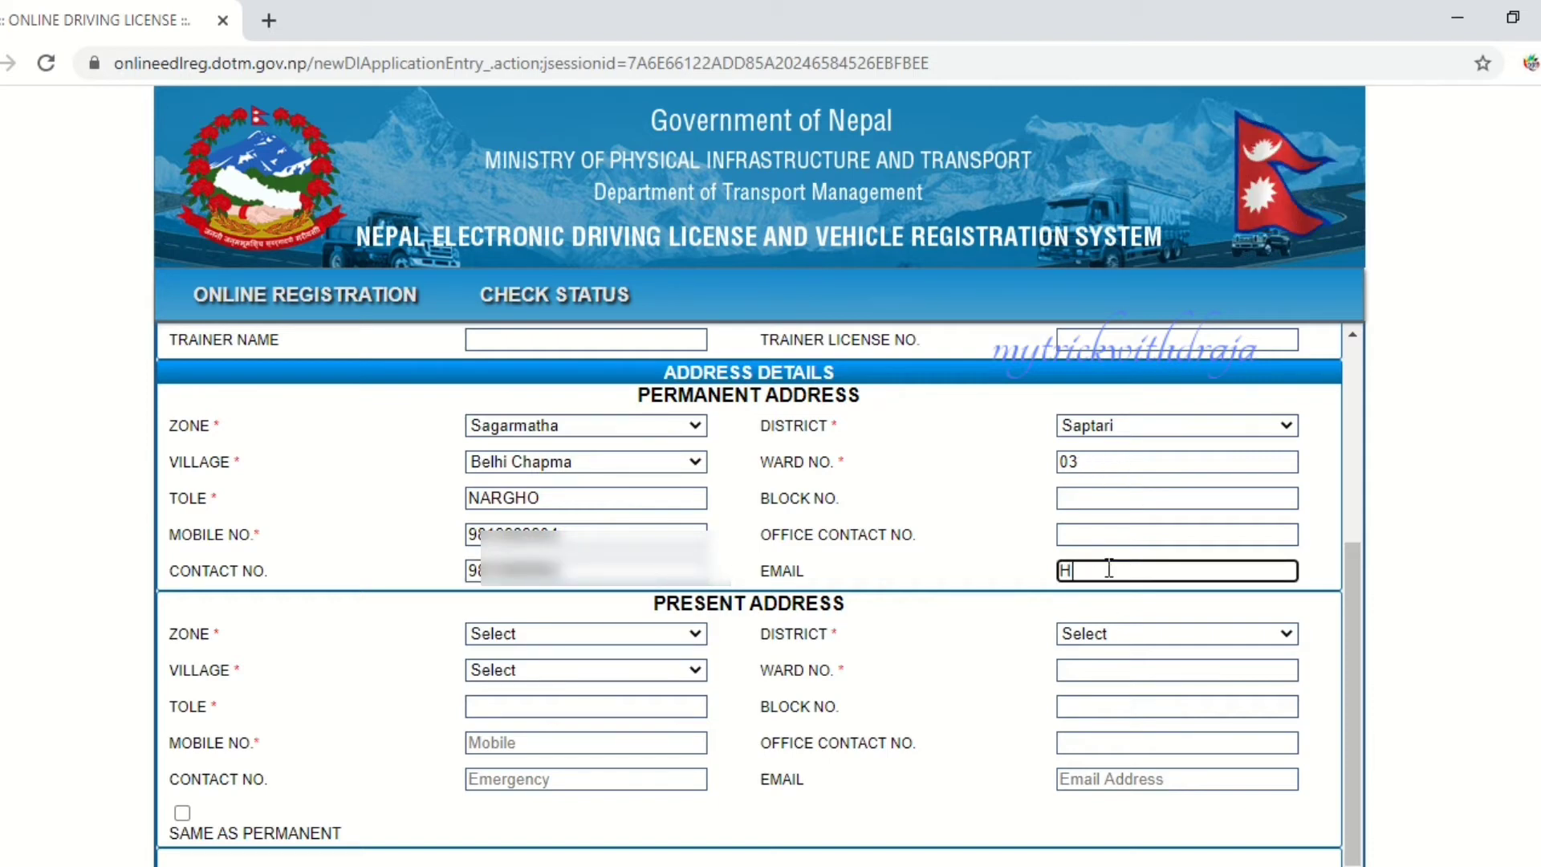
key(BackSpace)
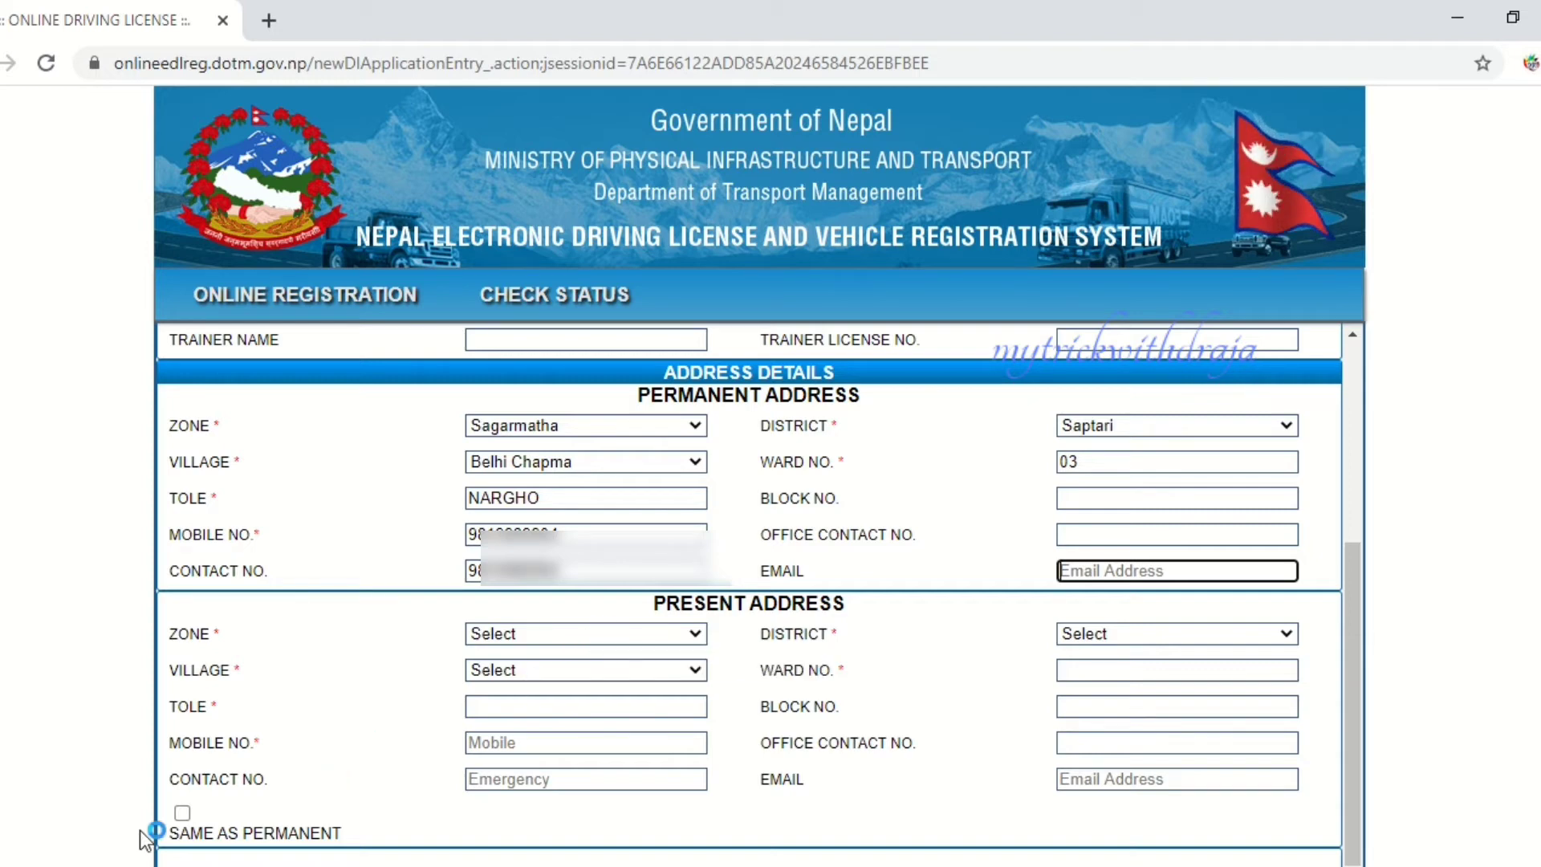
- Tick Same as Permanent for the present address and select category A-Motorcycle, Scooter, Moped
click(182, 813)
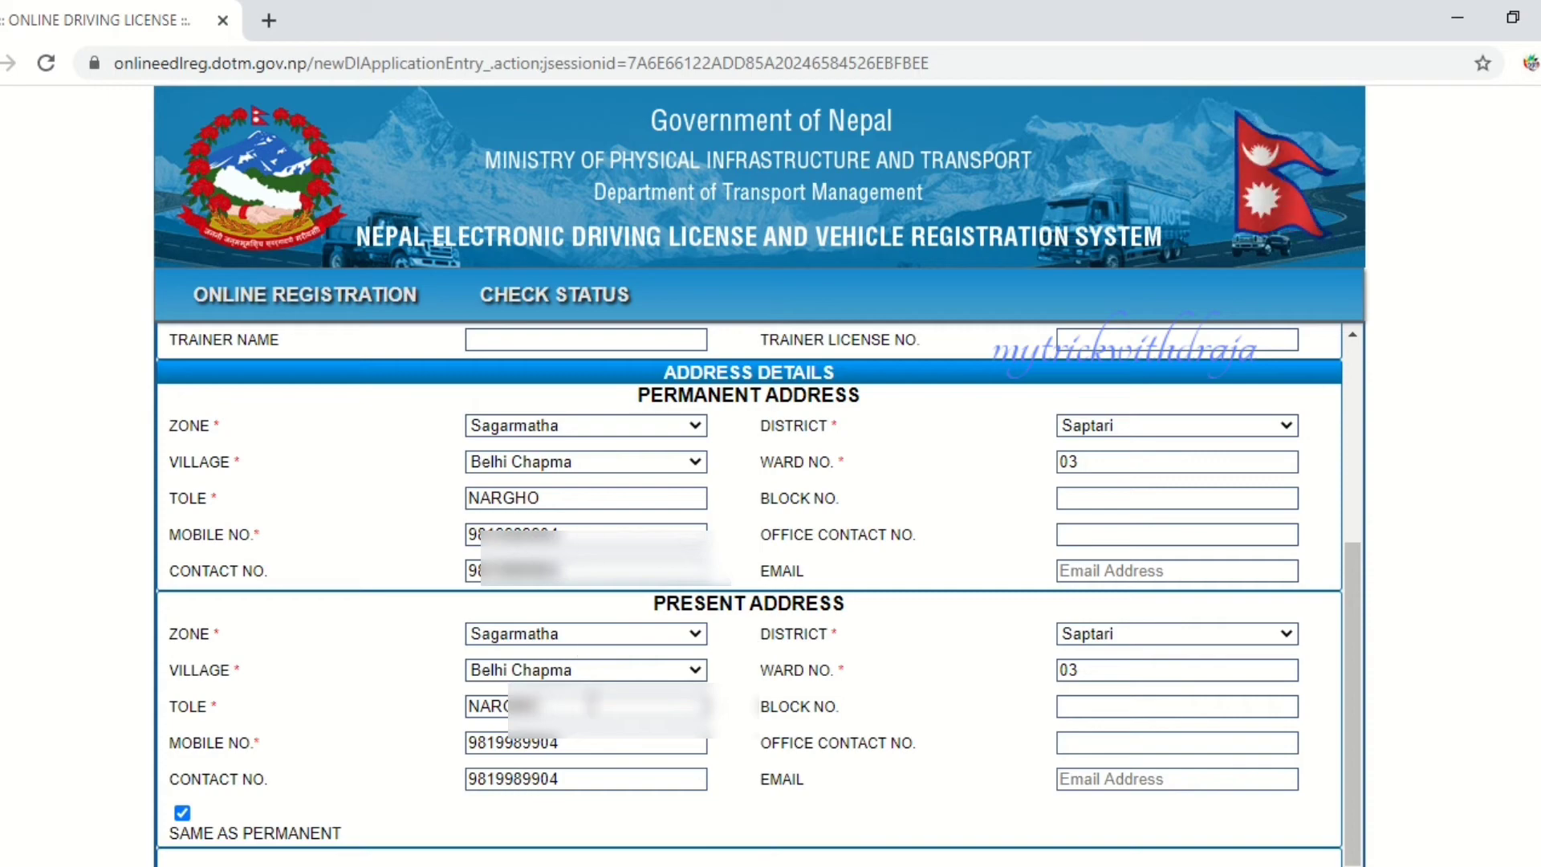
scroll(652, 658, down, 3)
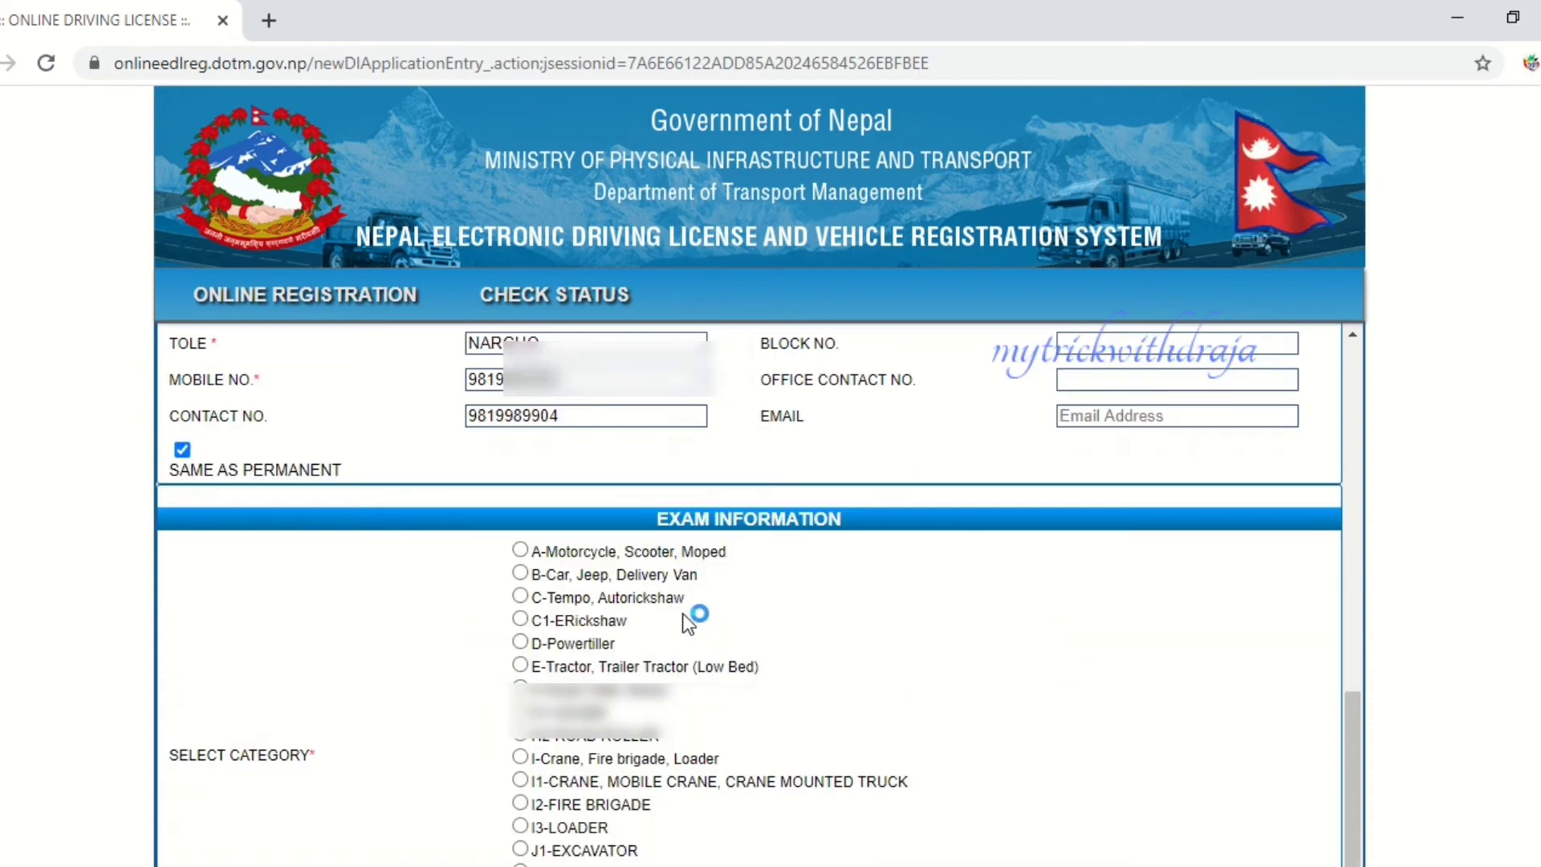
scroll(690, 614, down, 3)
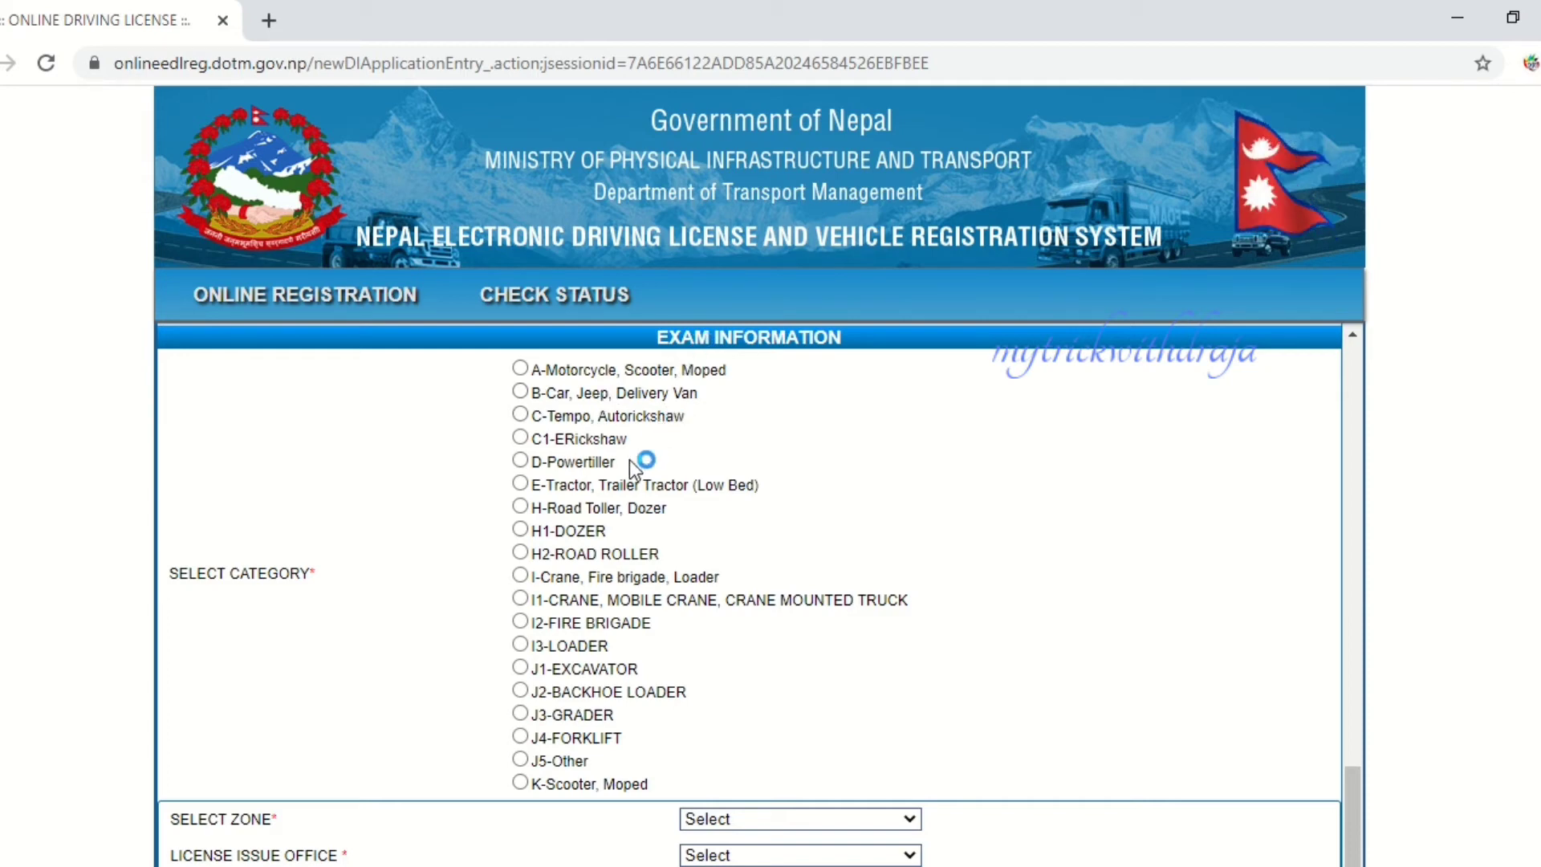
click(520, 368)
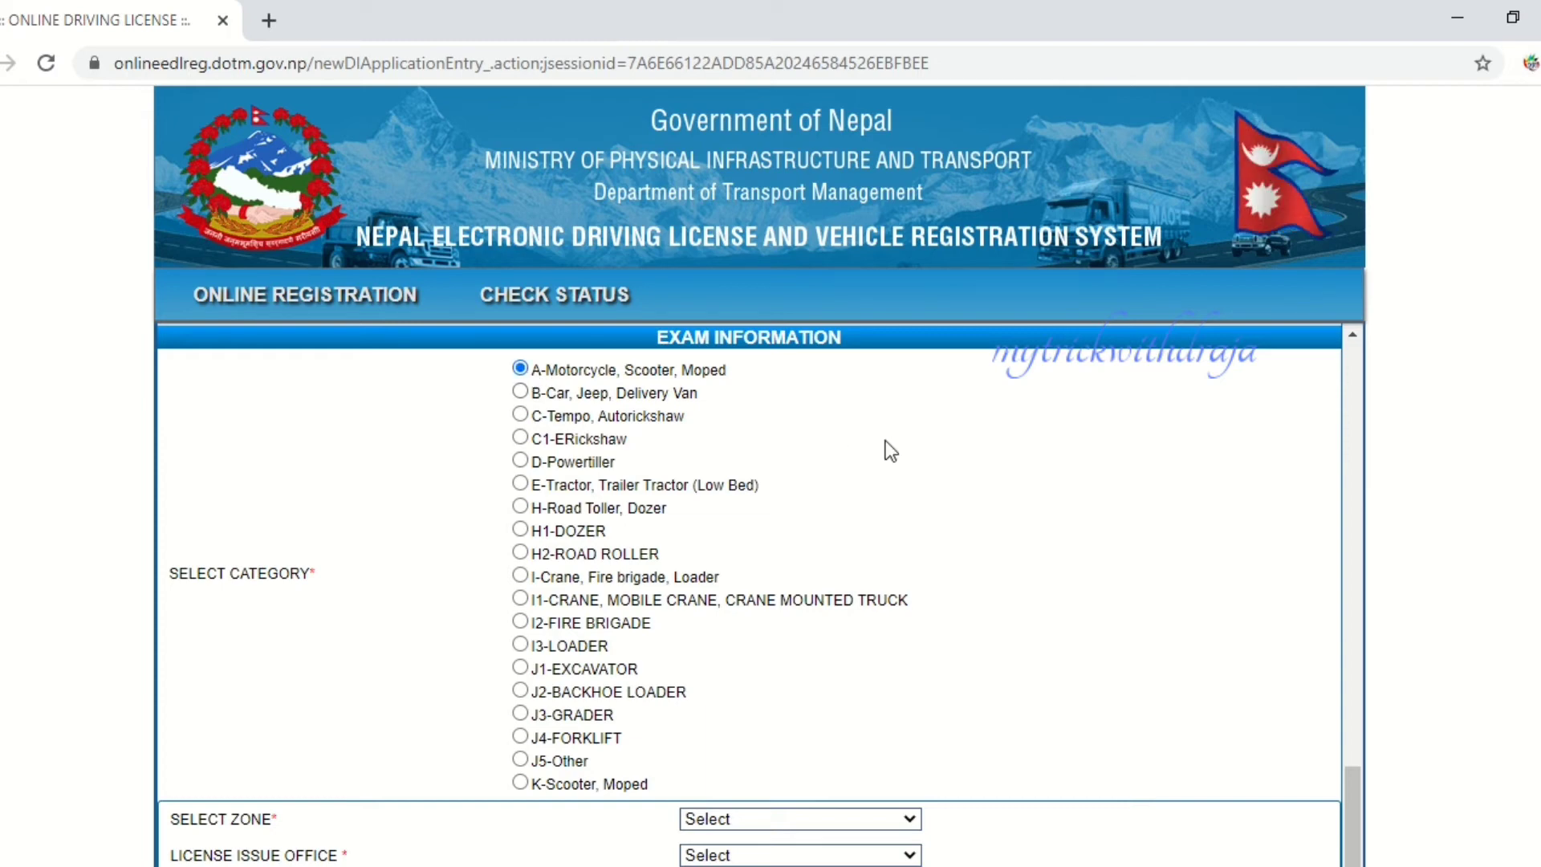
scroll(885, 459, down, 3)
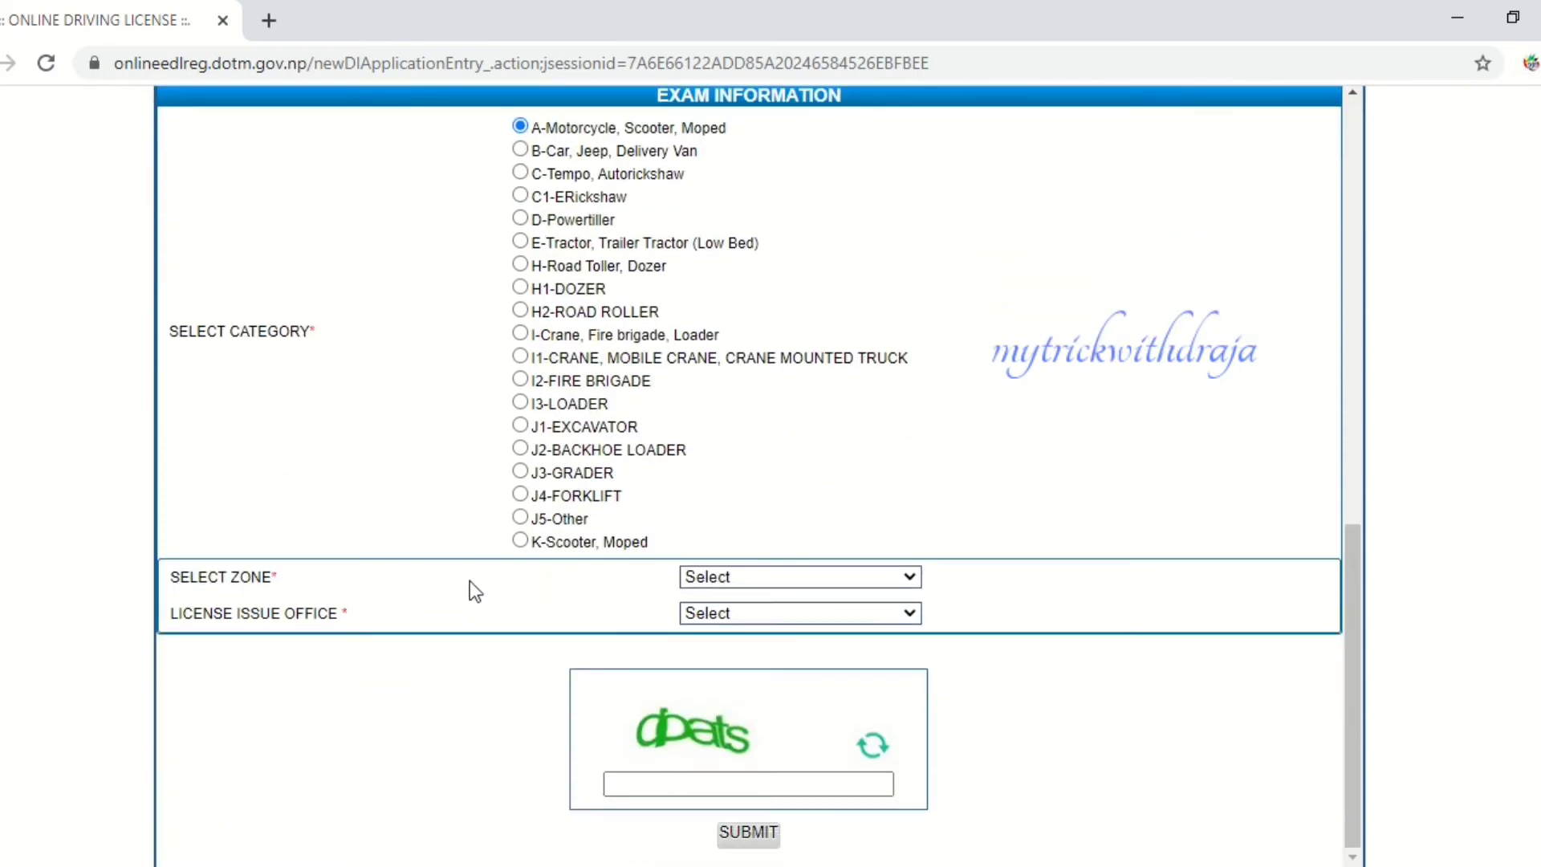
- Choose Sagarmatha as the exam zone and Lahan,Sagarmatha,Nepal as the licence issue office
click(849, 573)
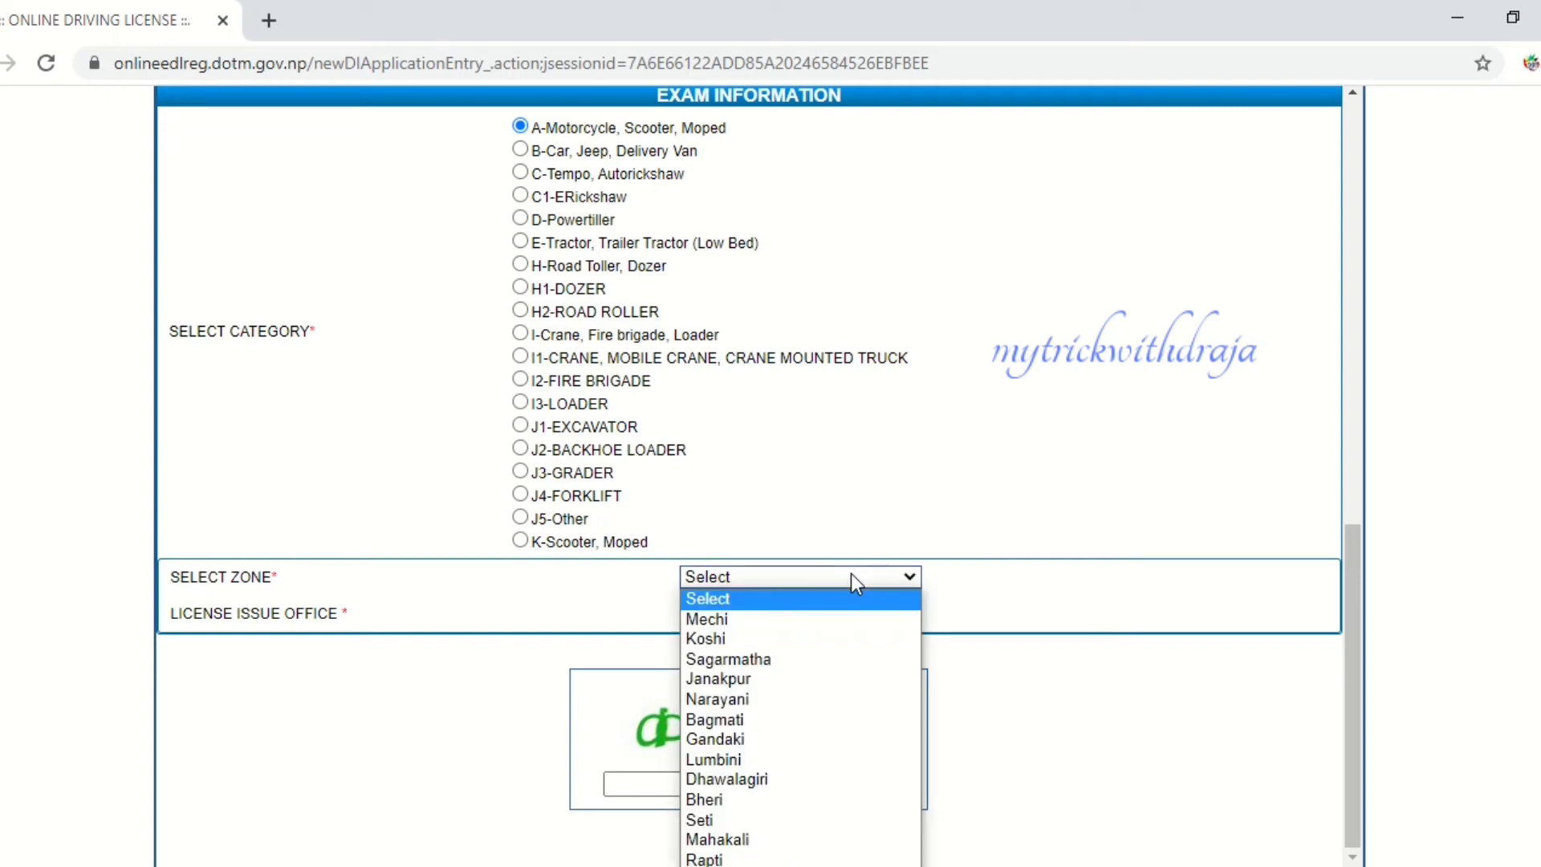
click(823, 659)
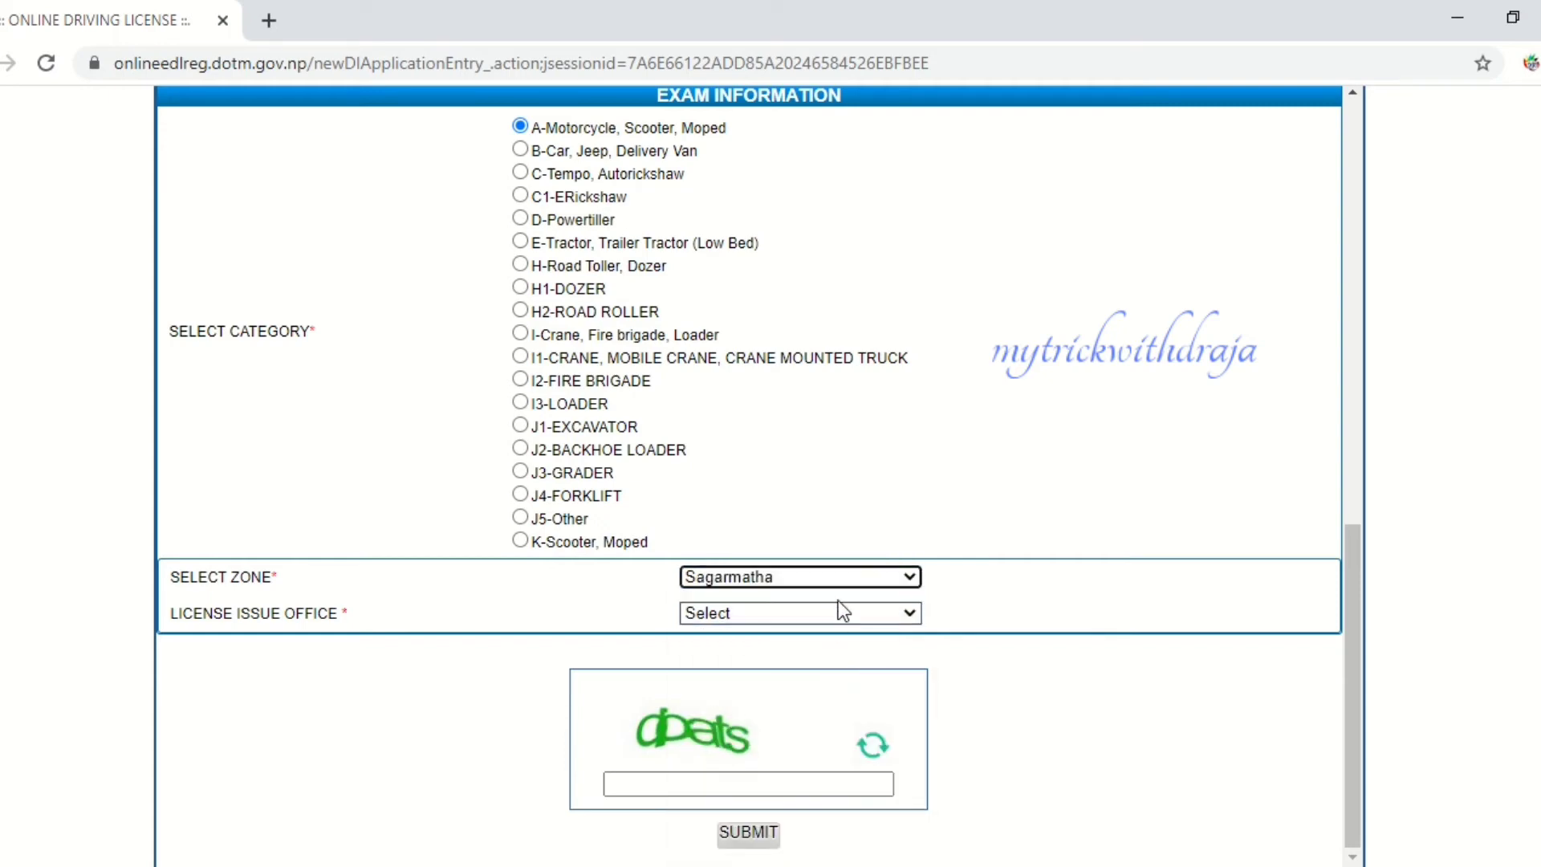
click(842, 612)
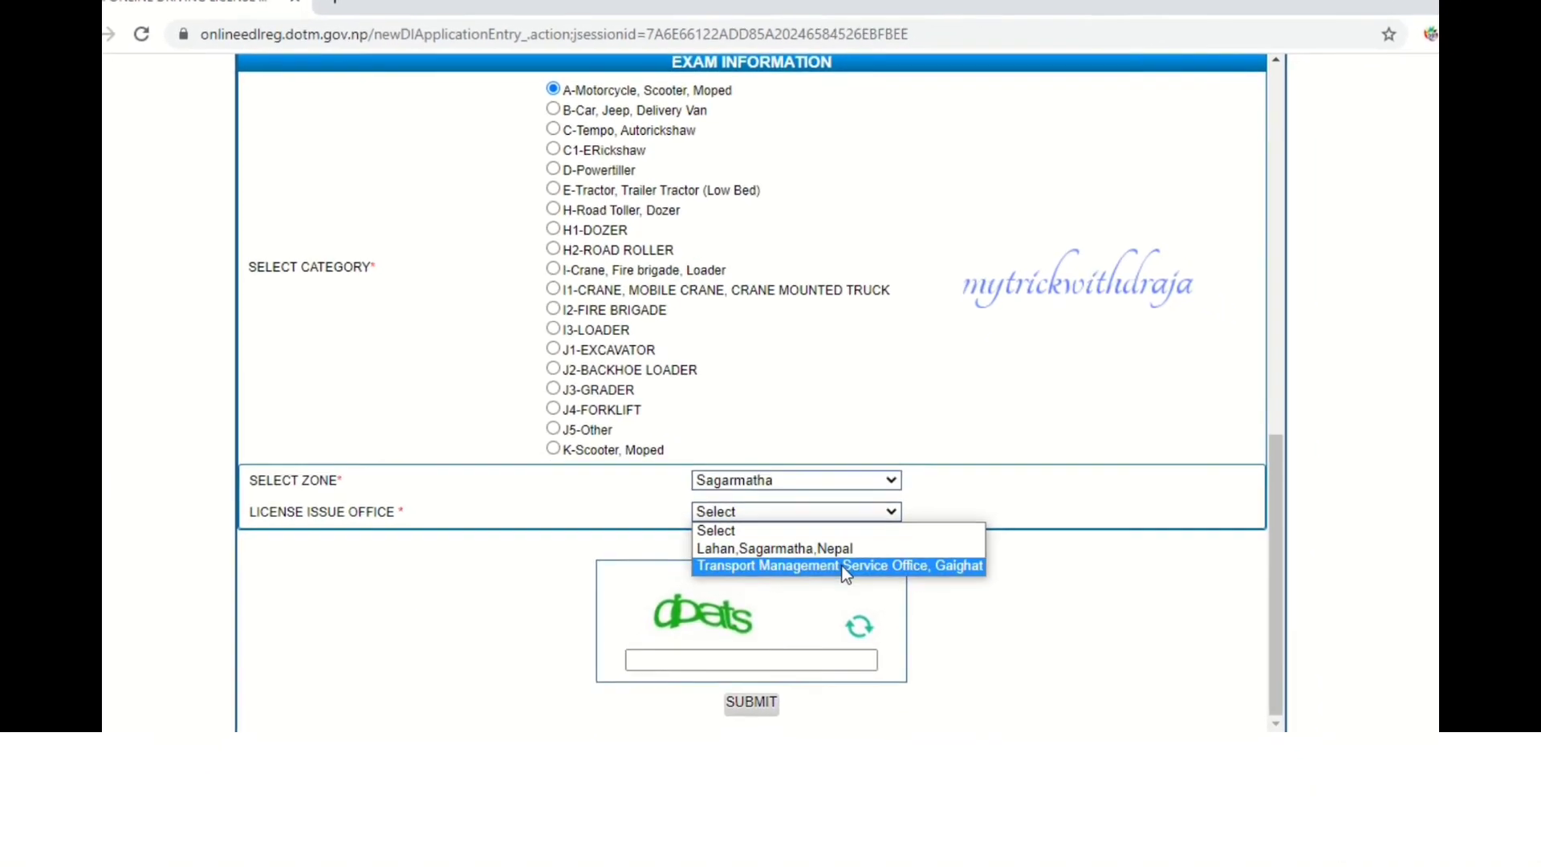
click(839, 525)
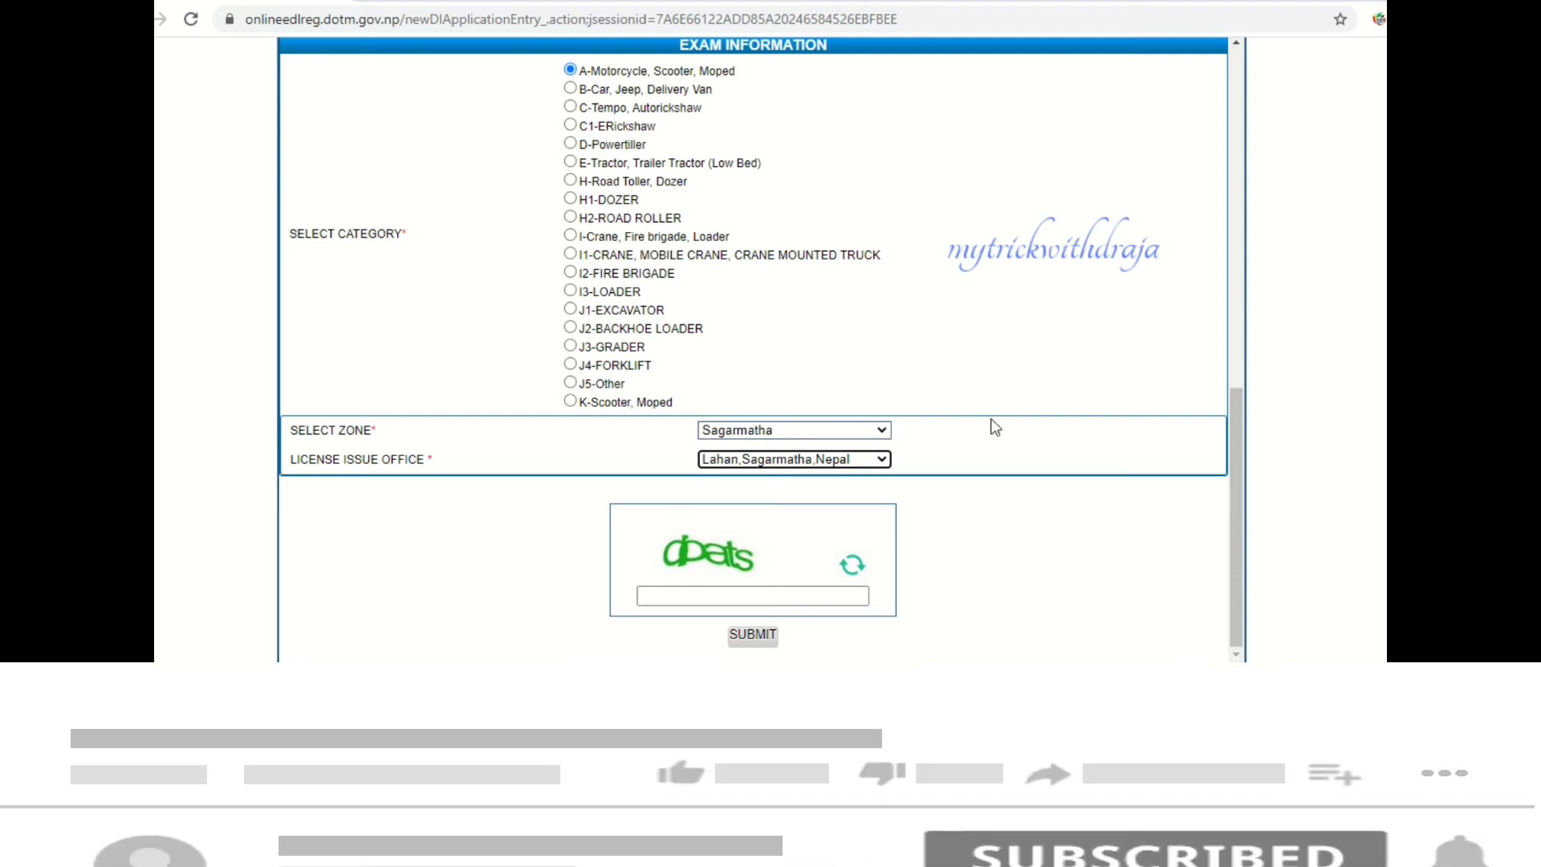
scroll(992, 426, down, 1)
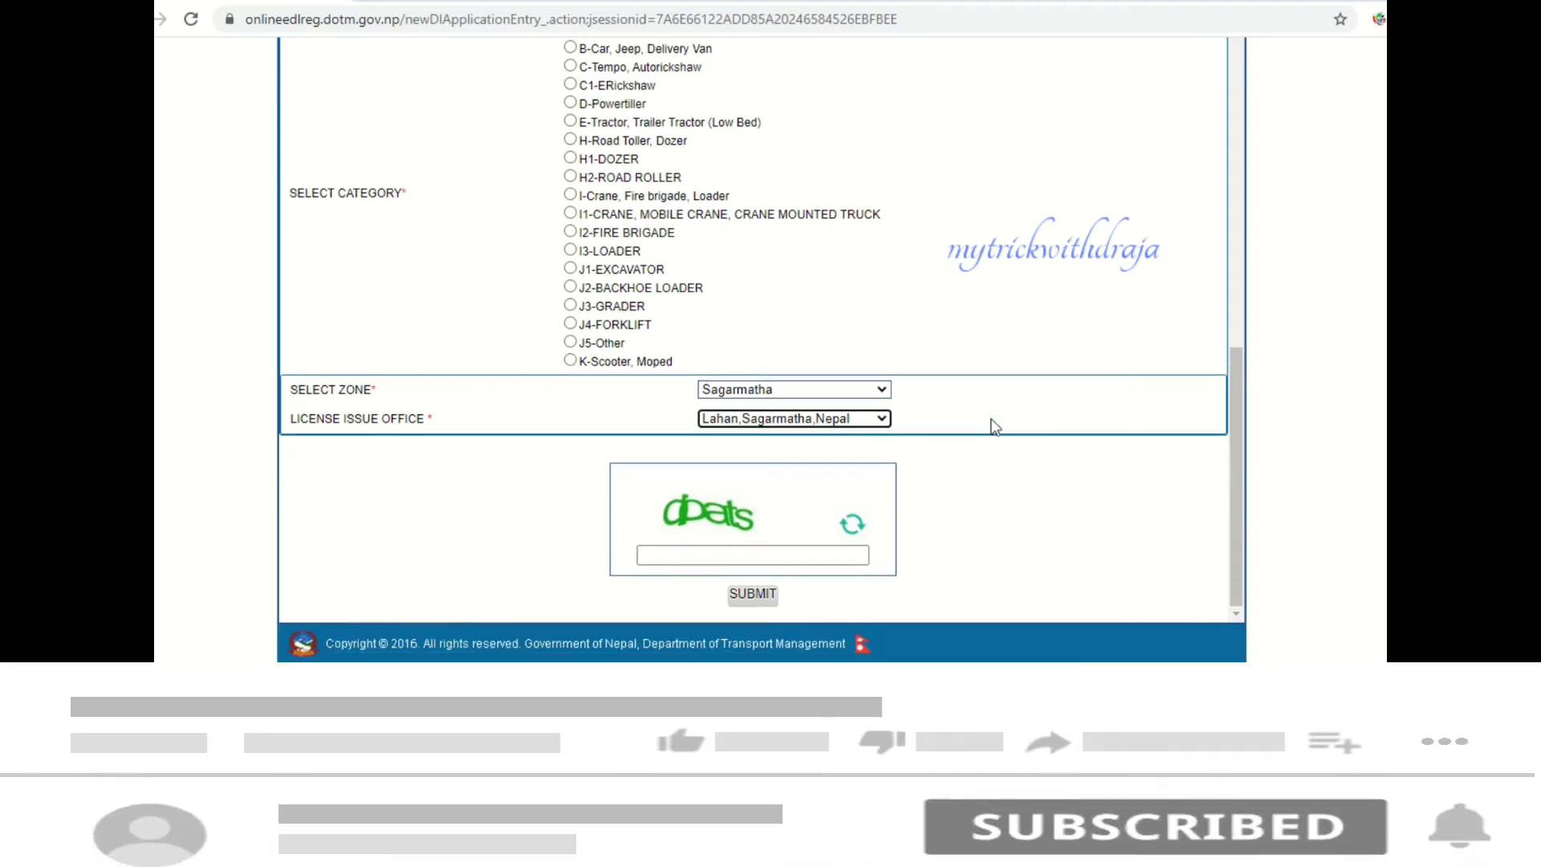
- Enter the captcha 'abats', then cancel the submit confirmation so the form stays unsent
click(797, 553)
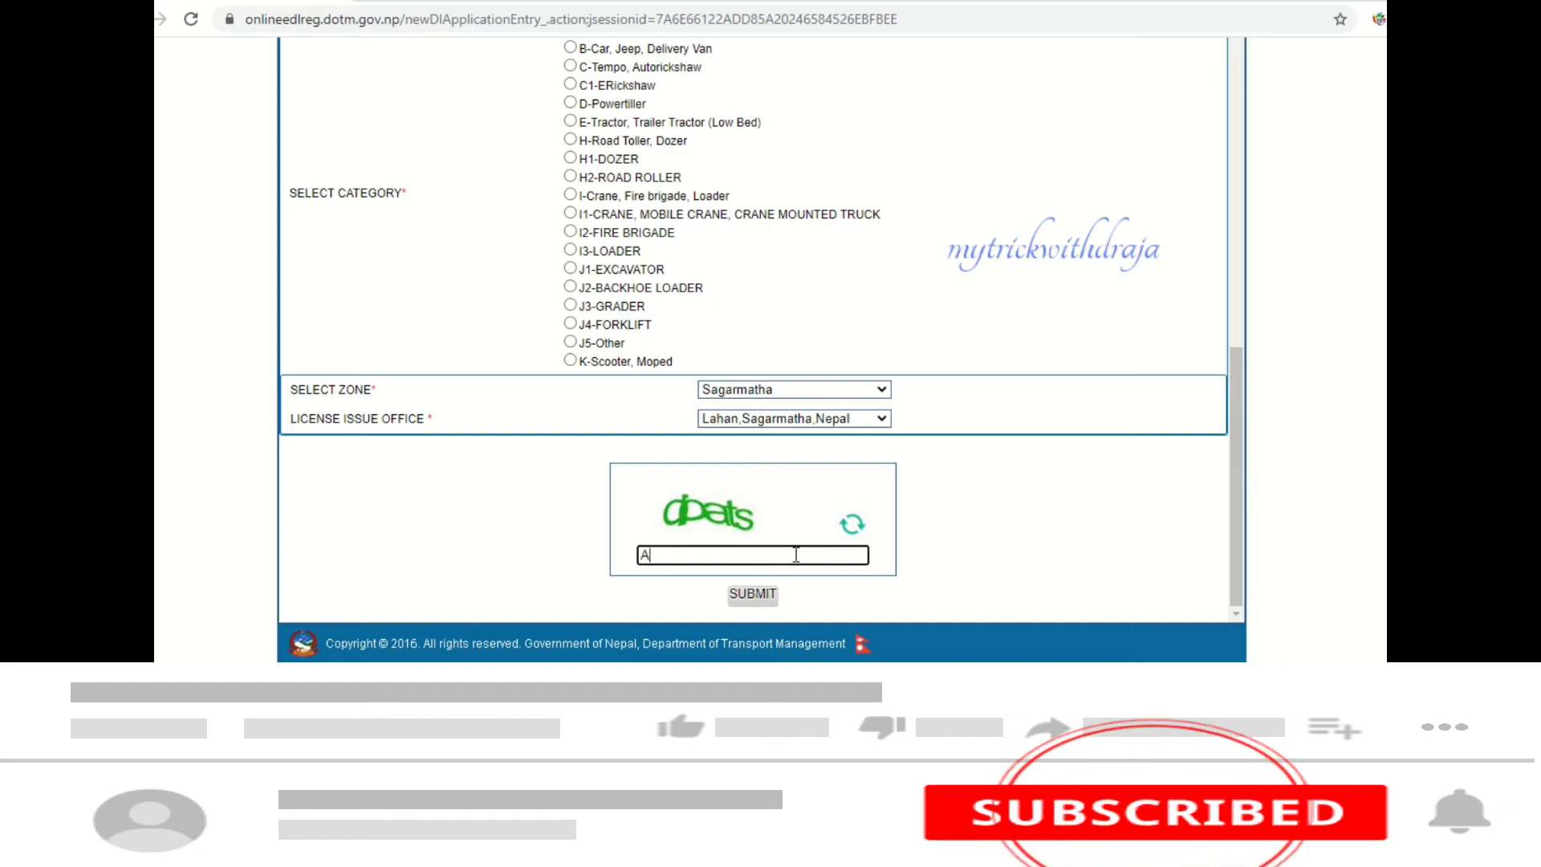
text(ab)
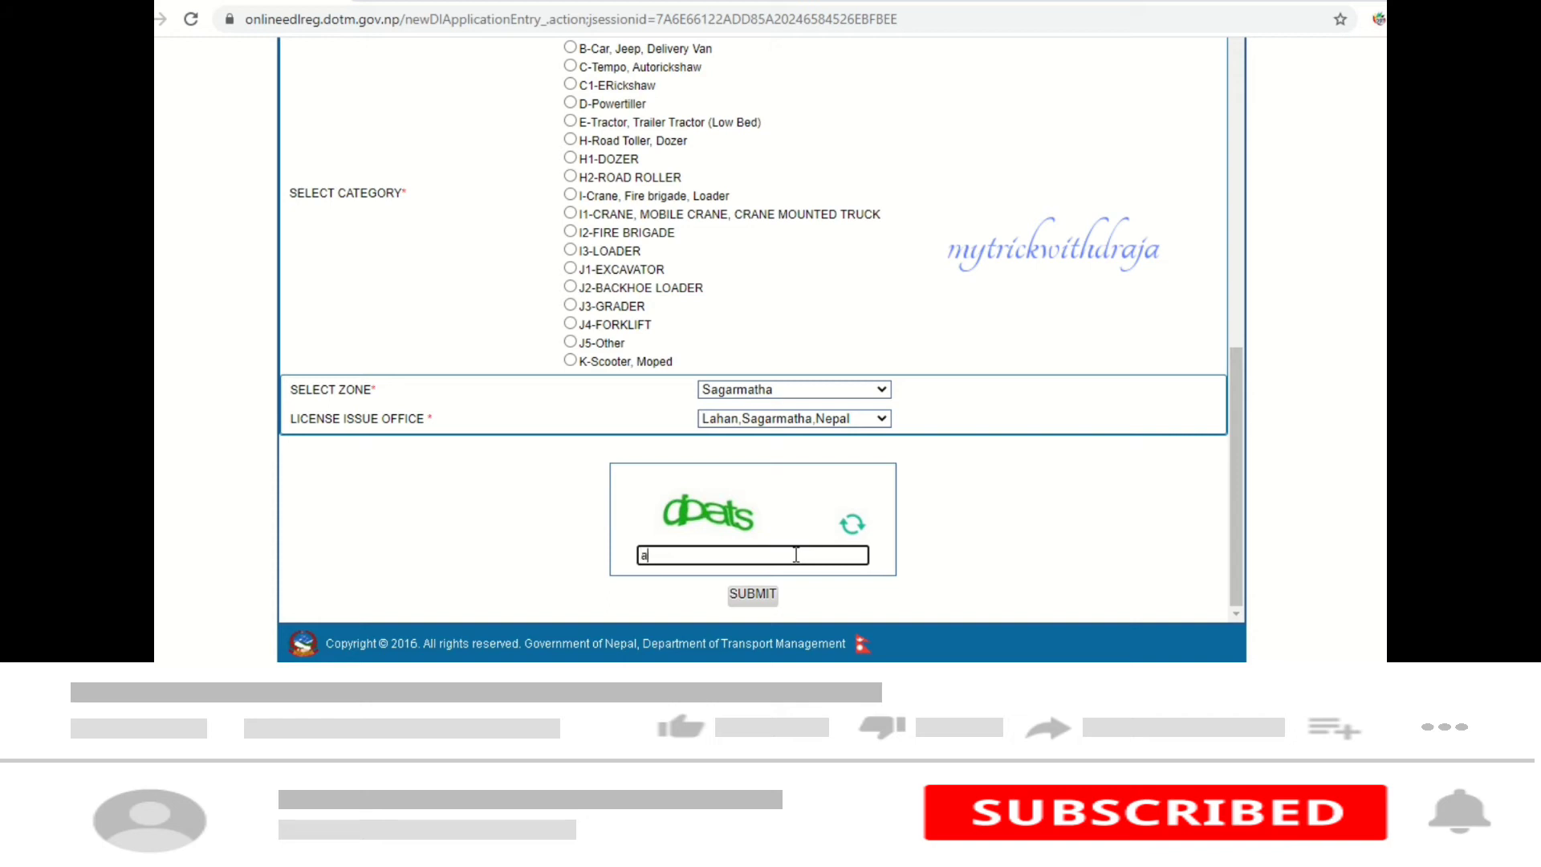
text(ats)
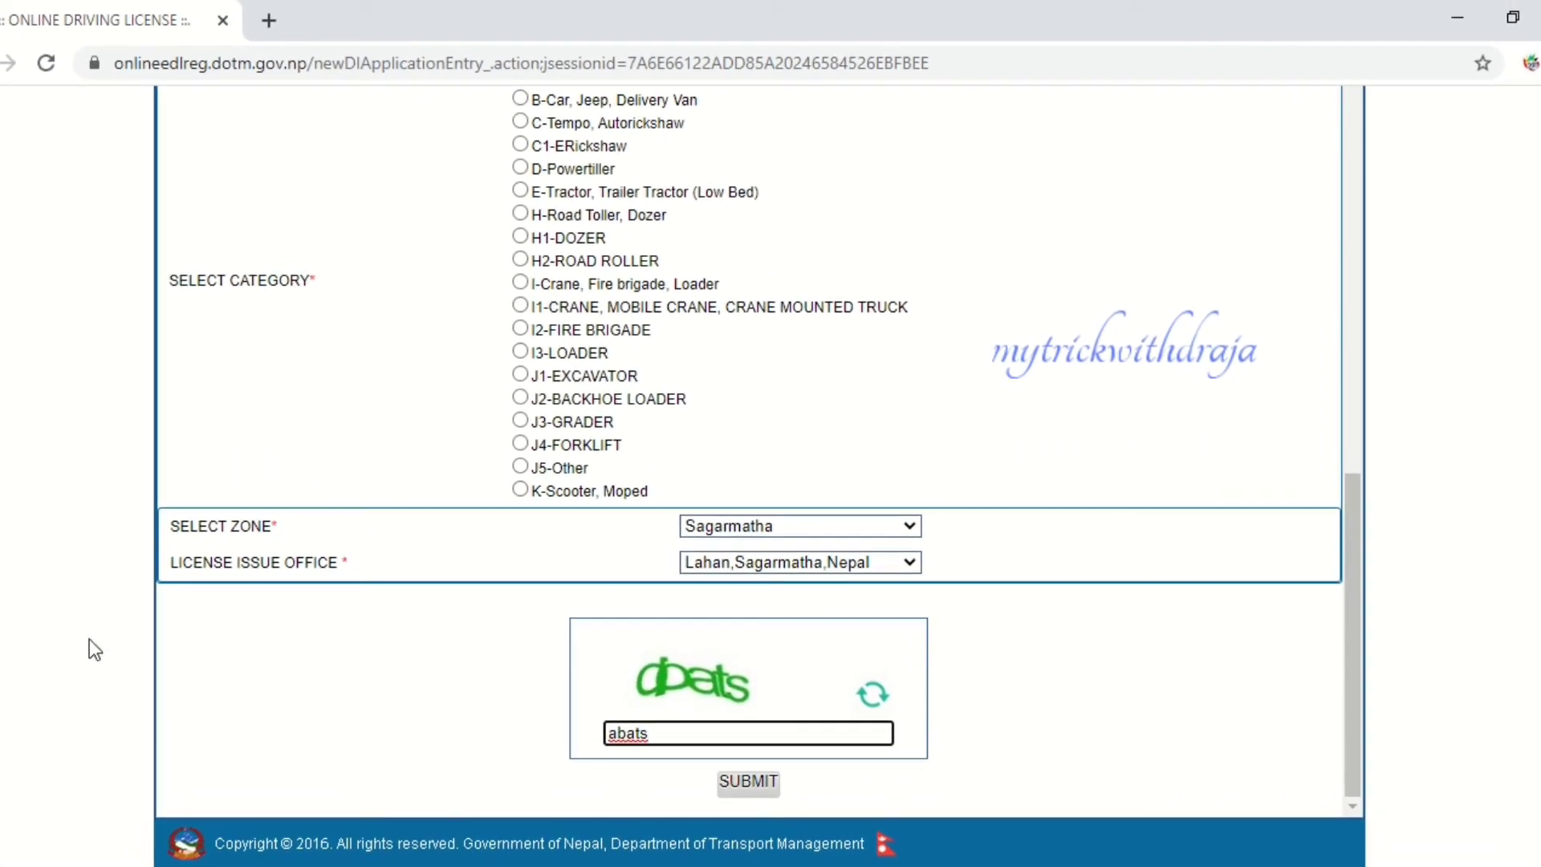
click(769, 781)
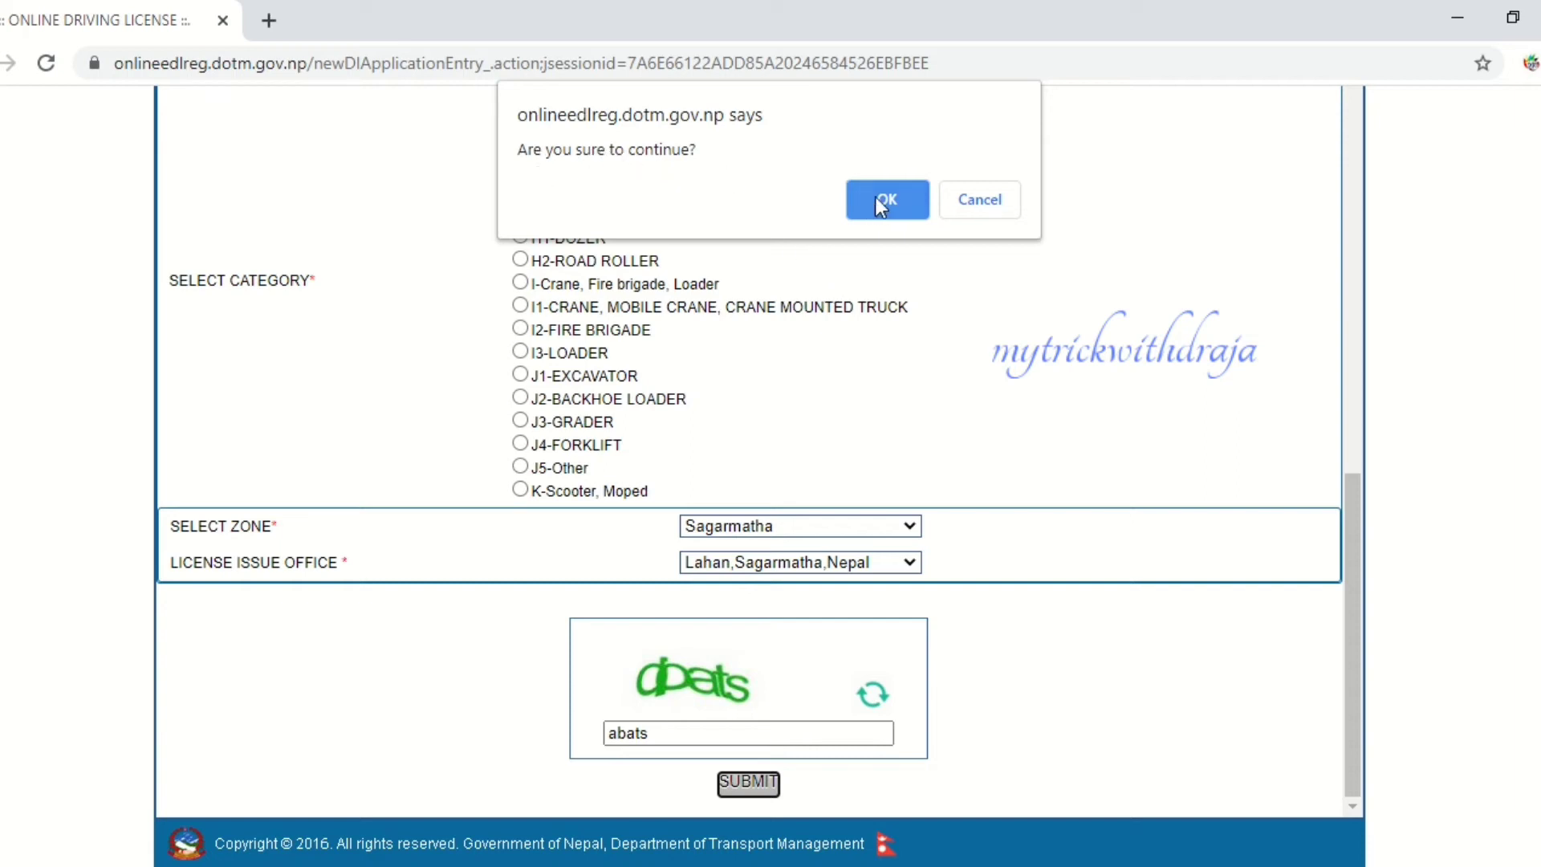
click(1007, 201)
scroll(898, 319, up, 10)
- Submit the application and confirm, which flags the missing Blood Group
scroll(898, 320, up, 7)
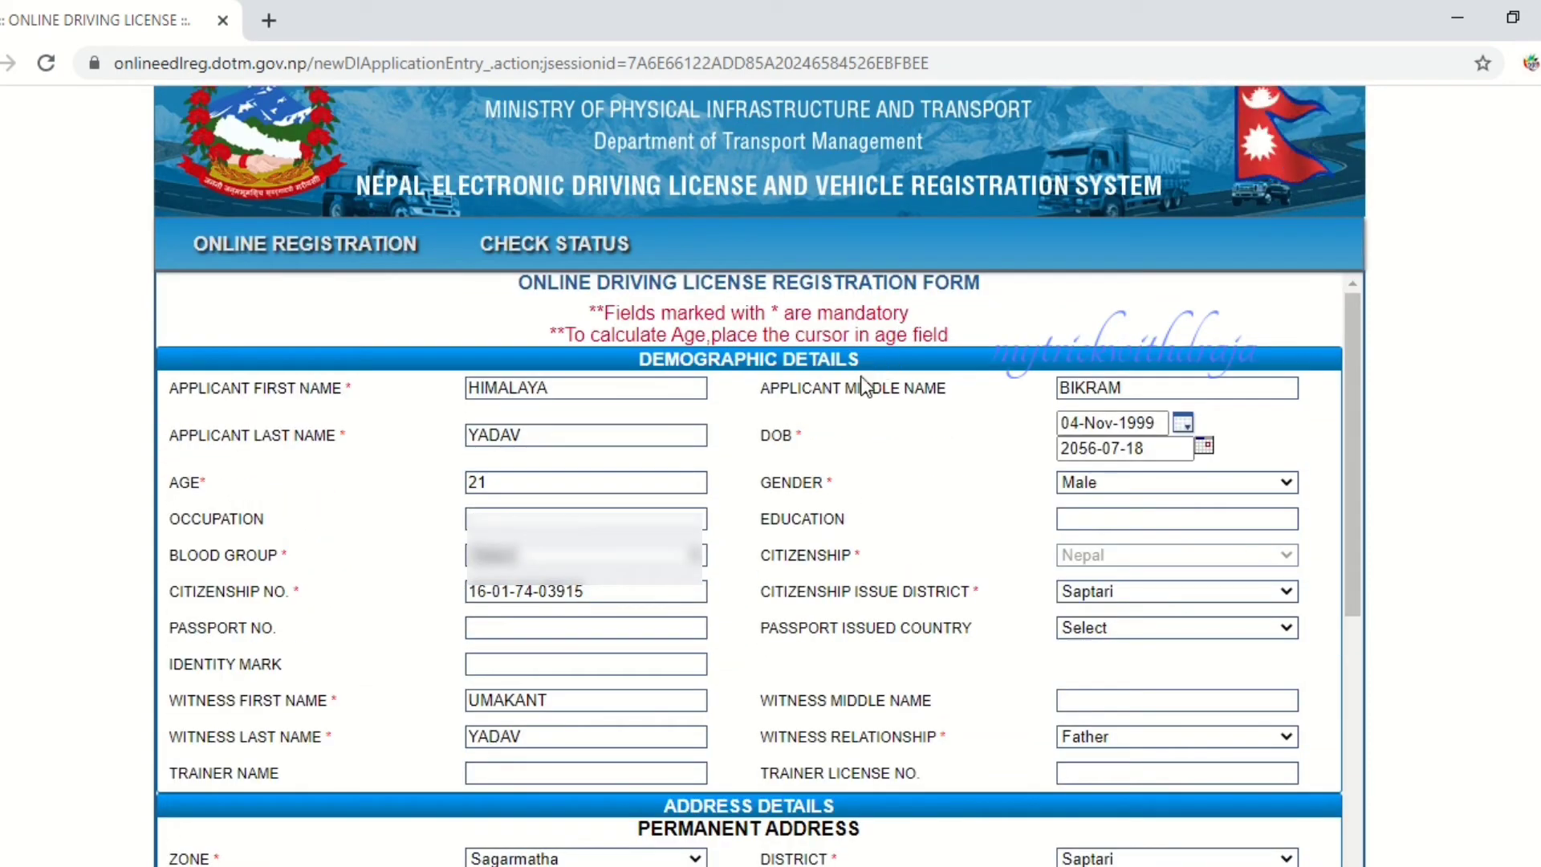
scroll(833, 398, down, 1)
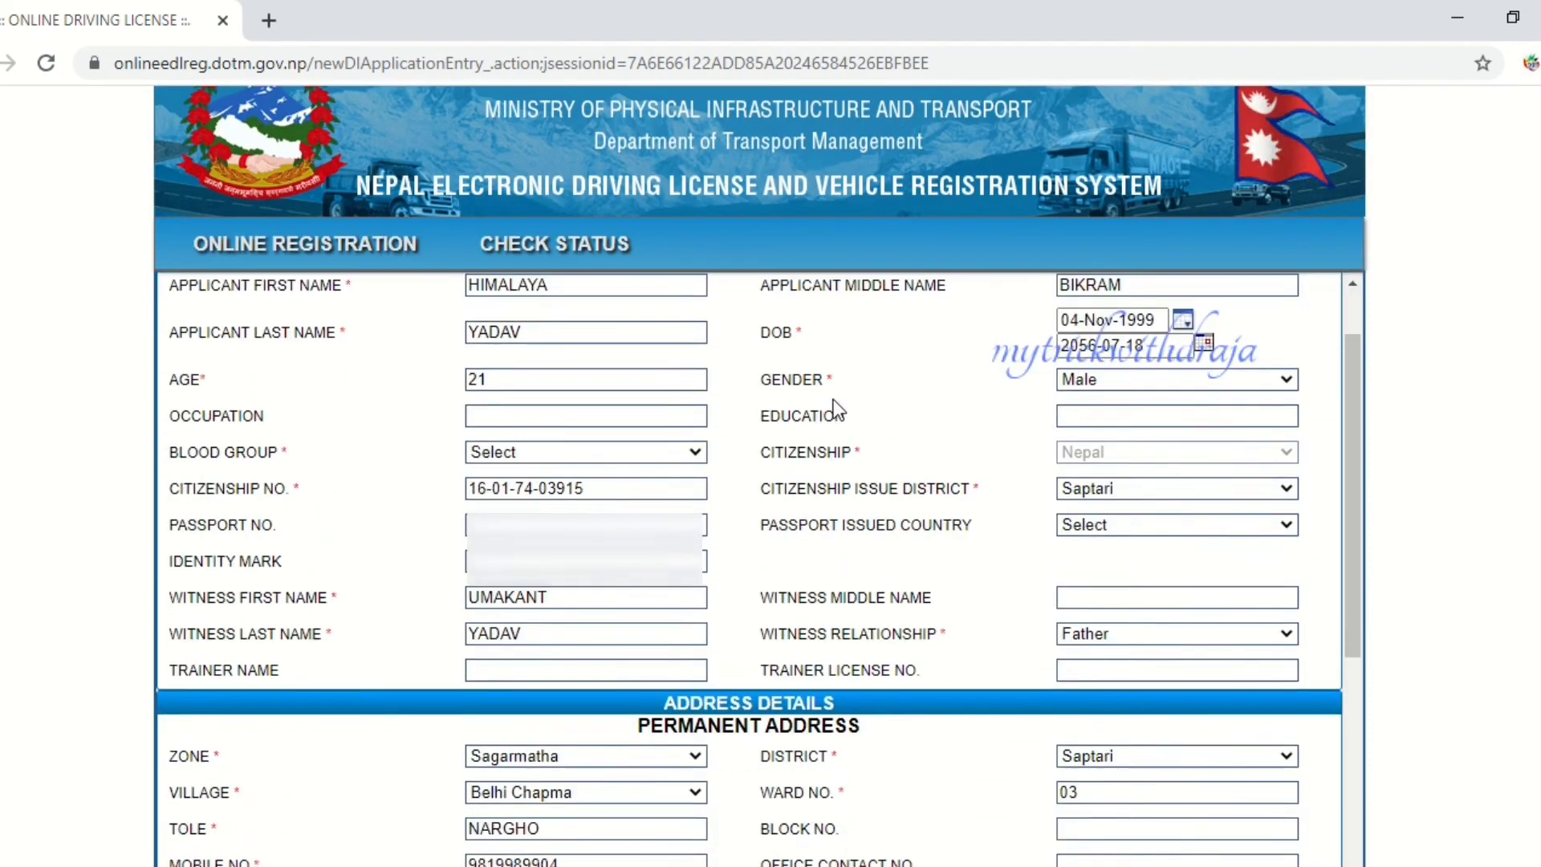
scroll(833, 398, down, 10)
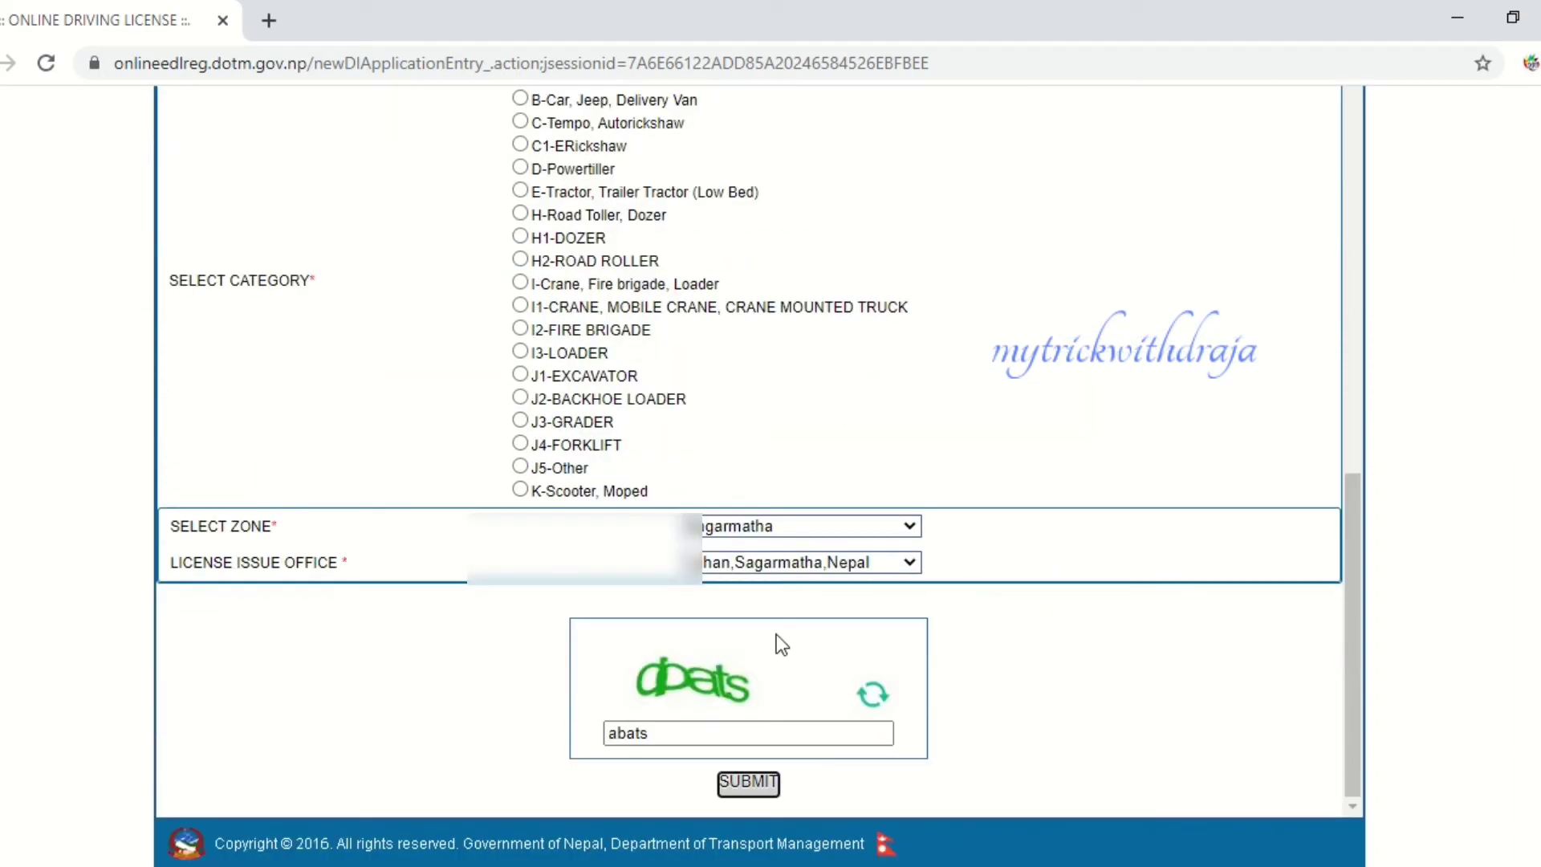
click(746, 782)
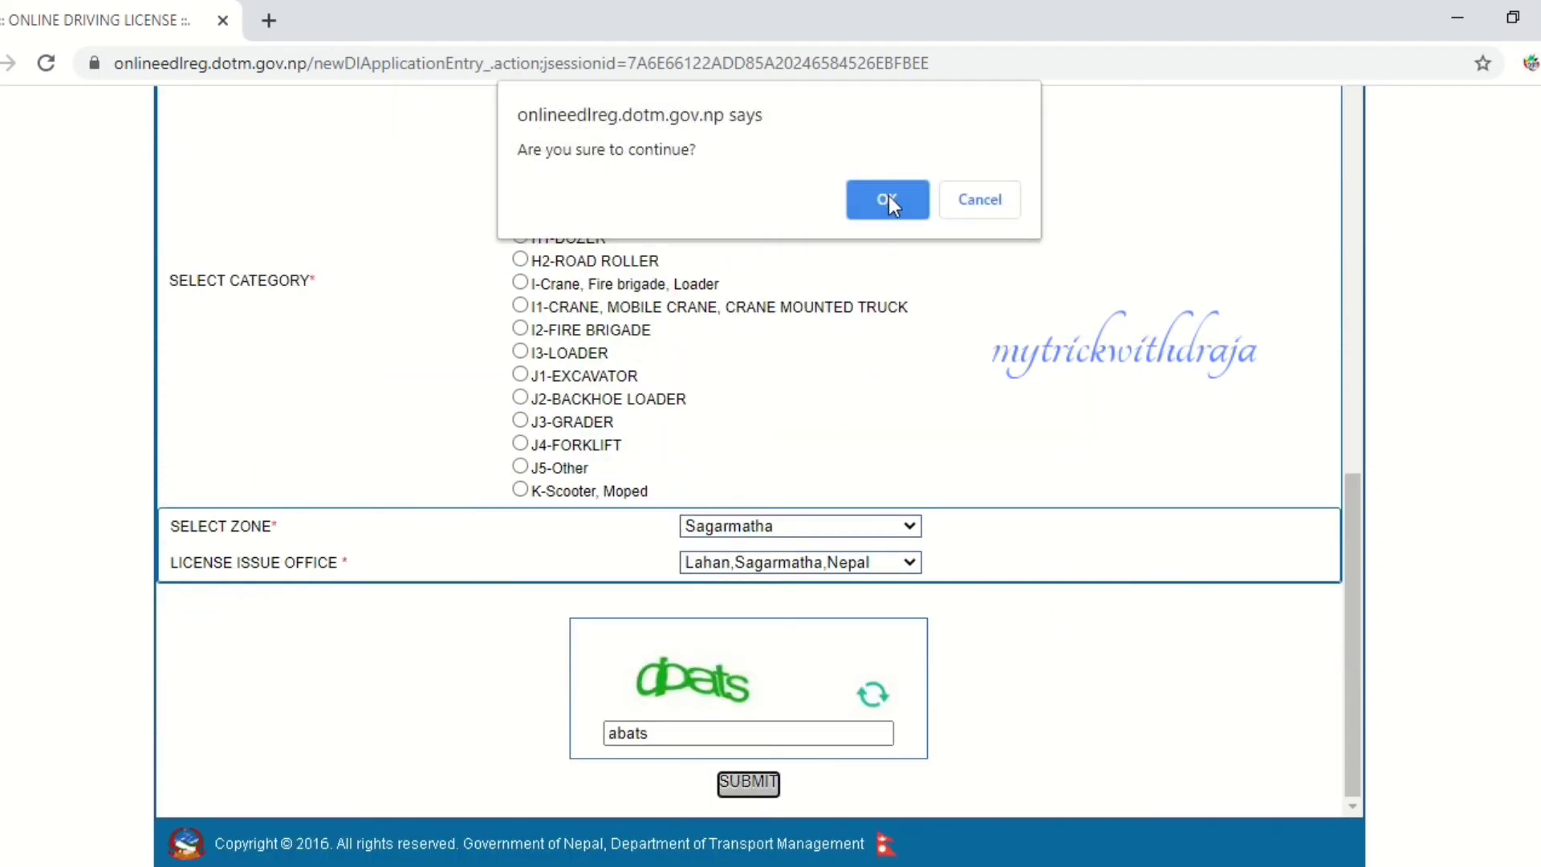
click(888, 199)
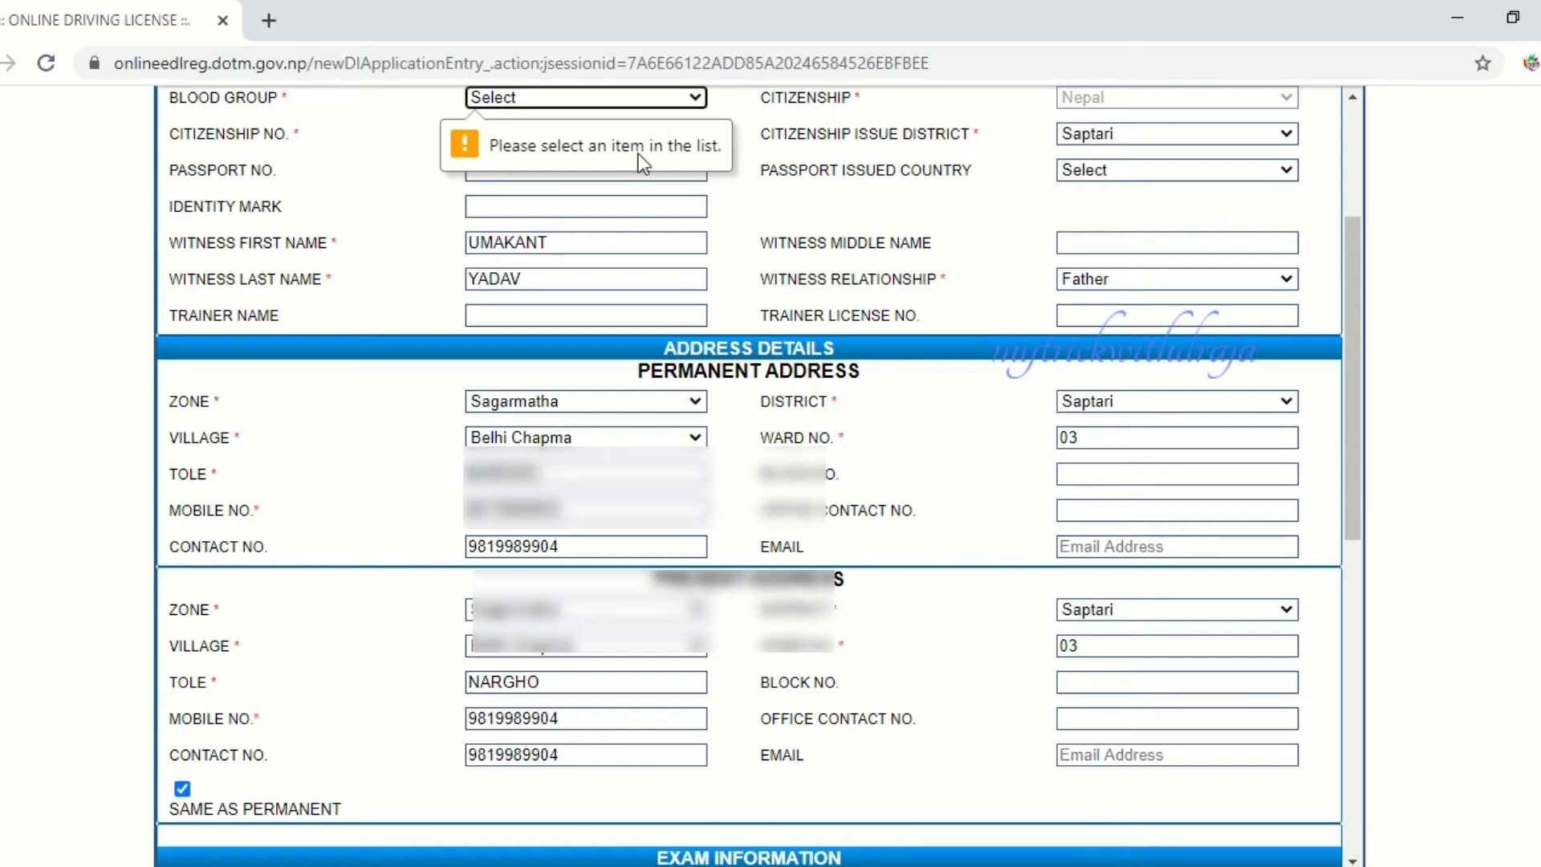
- Set Blood Group to AB+ and resubmit the application, confirming the final prompt
scroll(693, 155, up, 1)
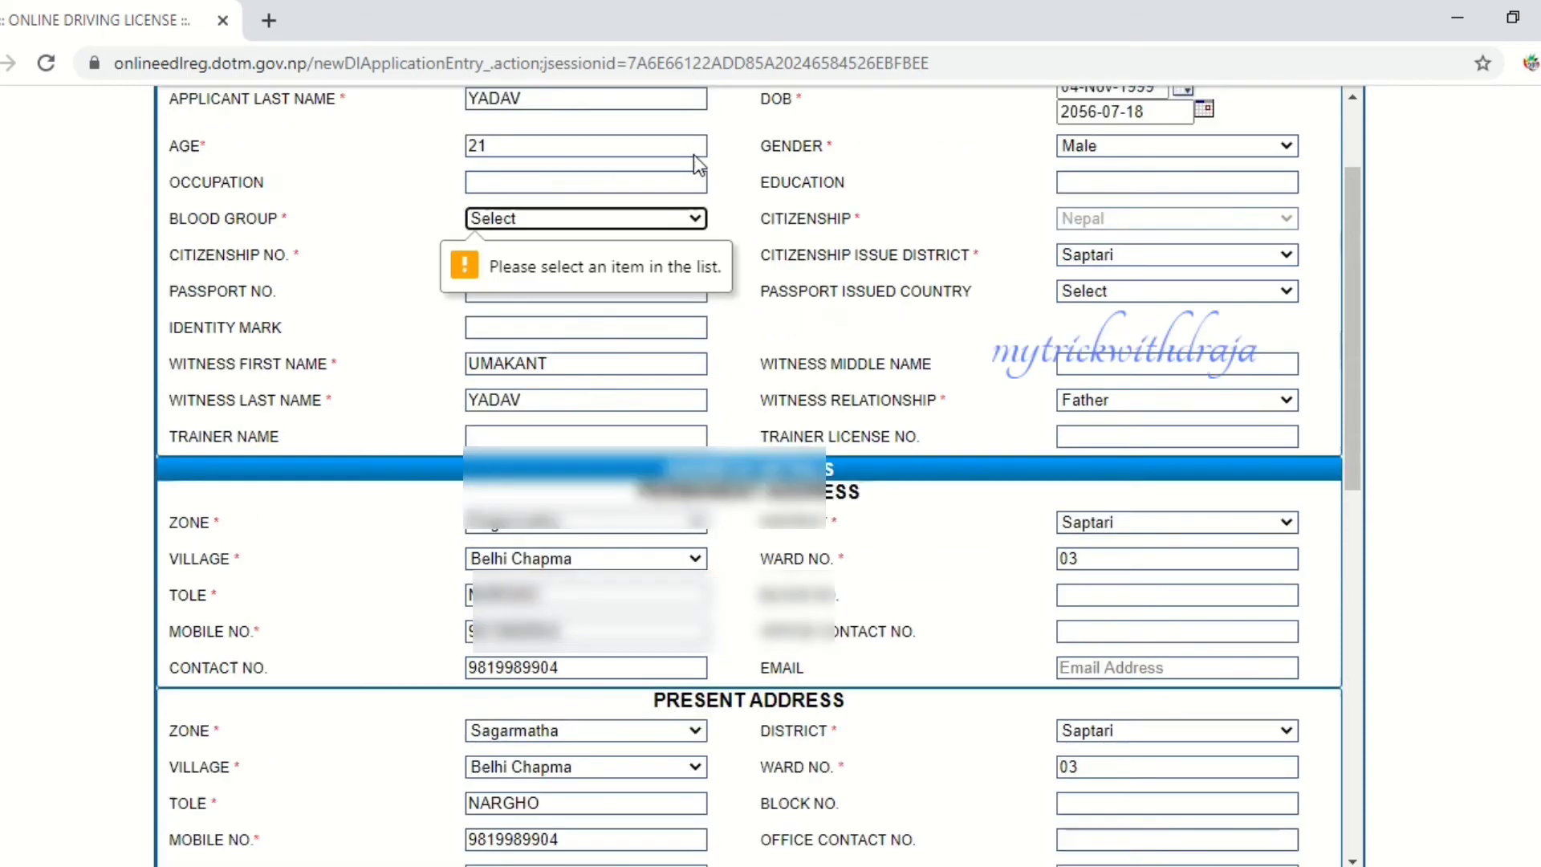
click(608, 218)
click(586, 279)
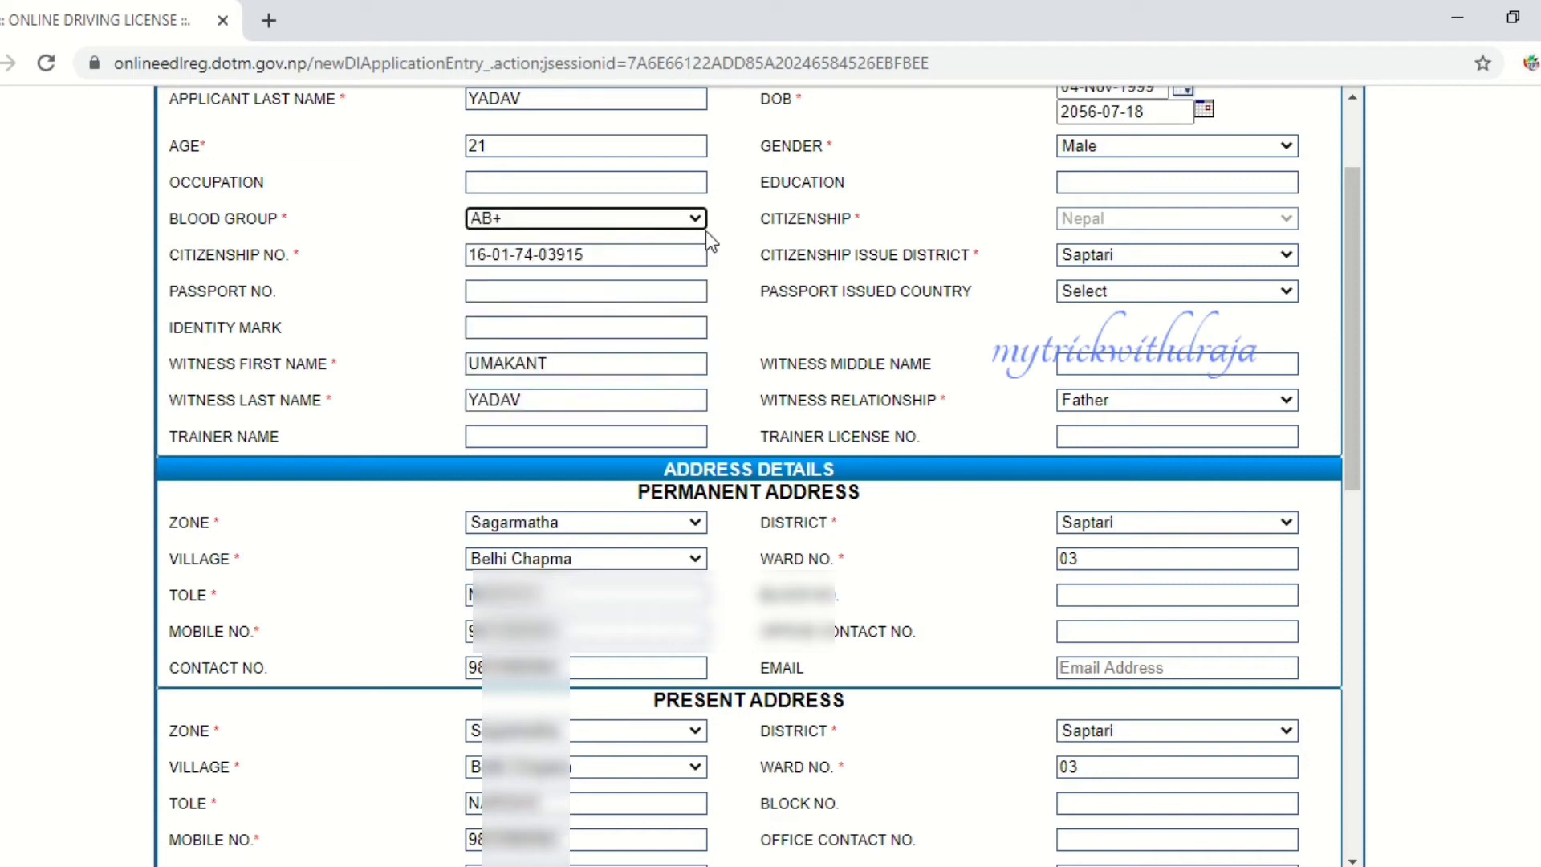
scroll(706, 230, down, 10)
click(747, 837)
click(873, 207)
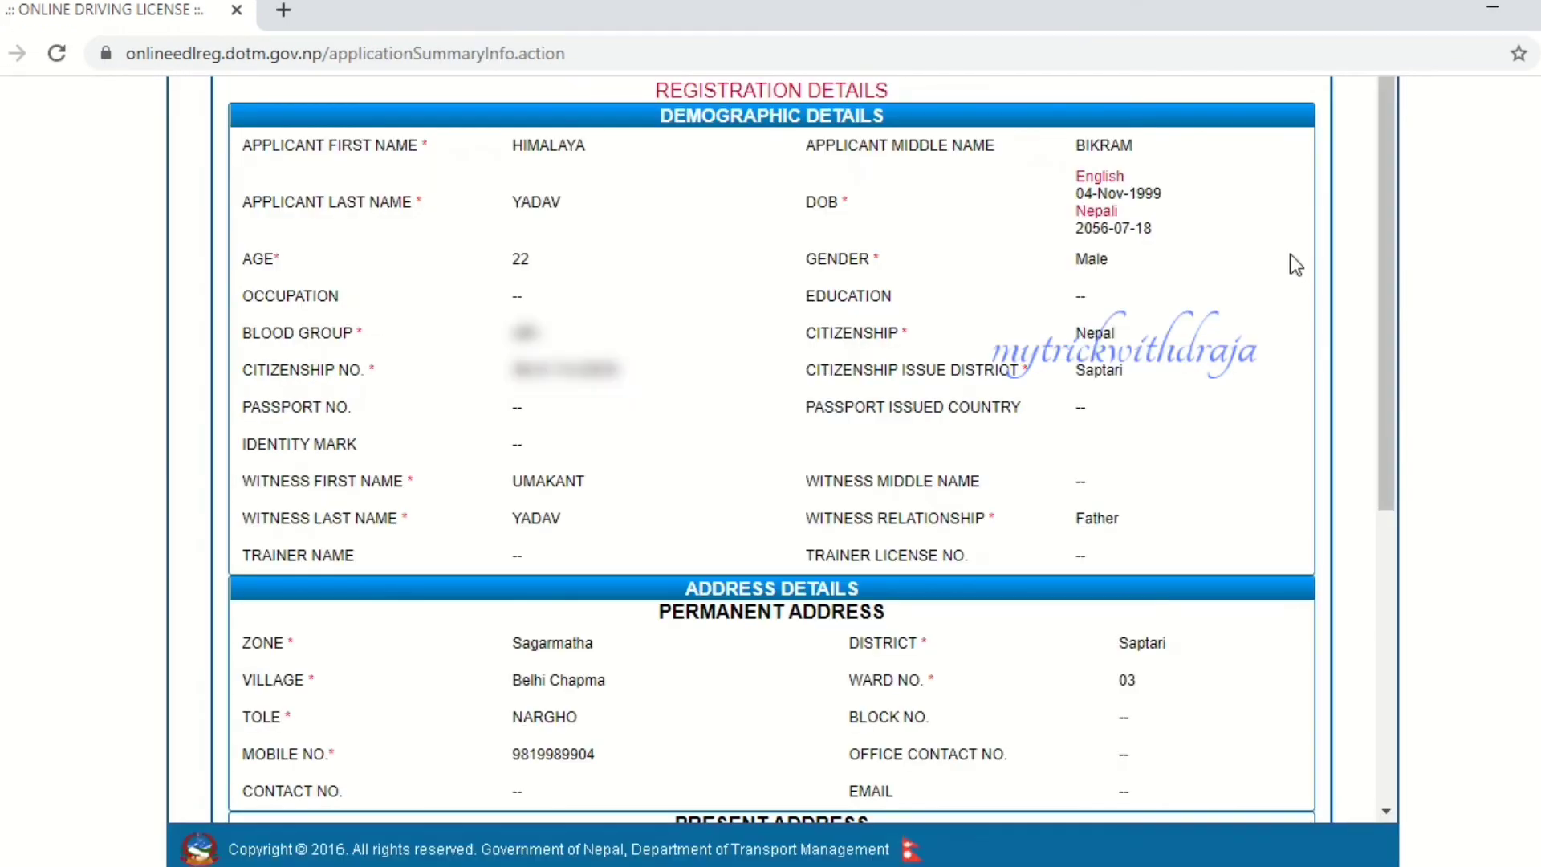
scroll(1023, 242, up, 3)
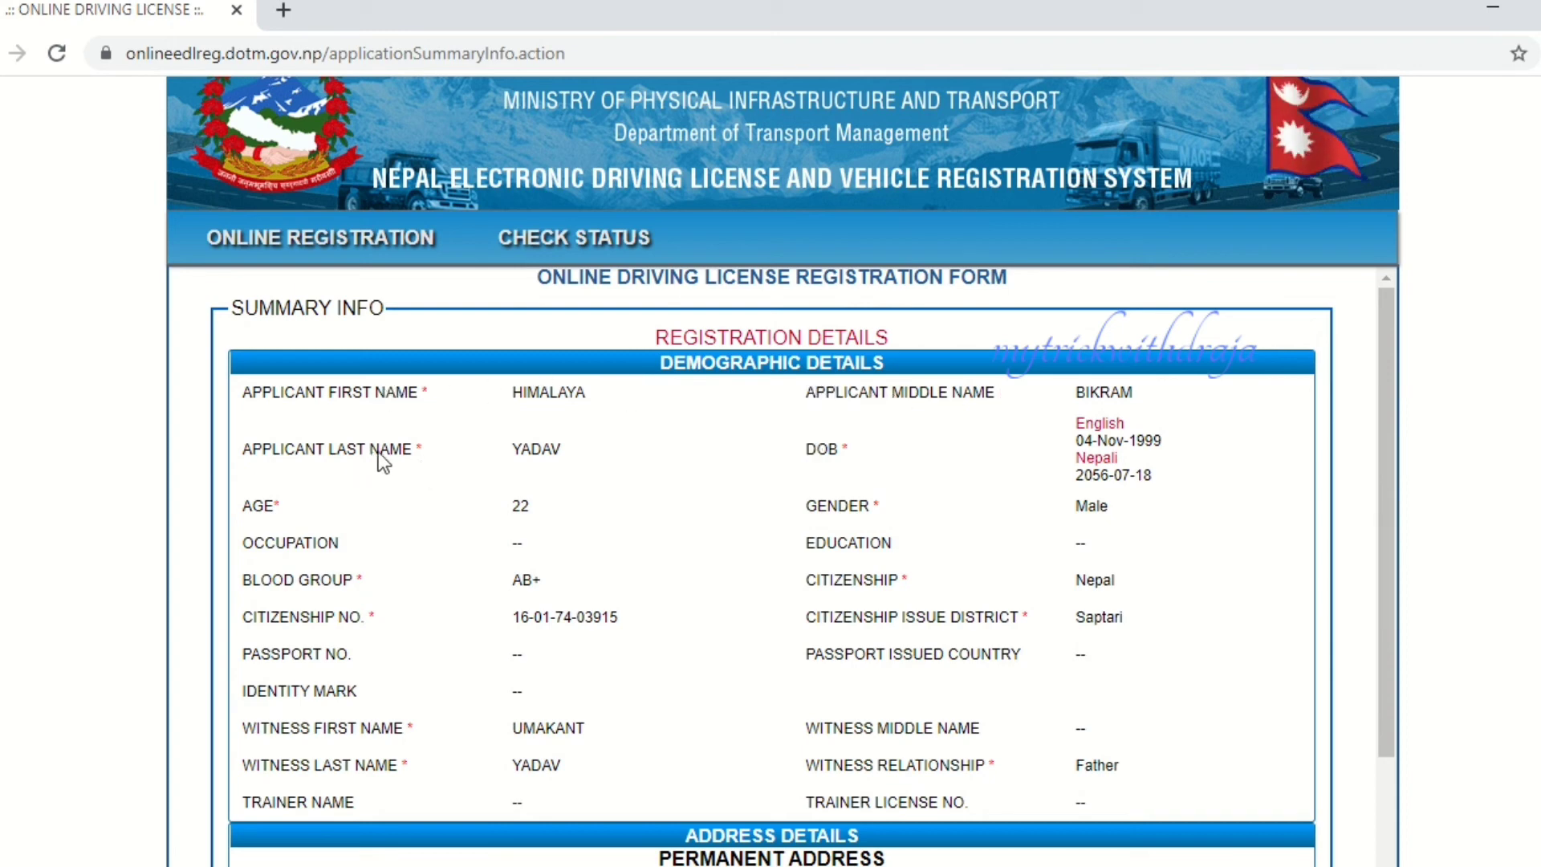
scroll(771, 450, down, 2)
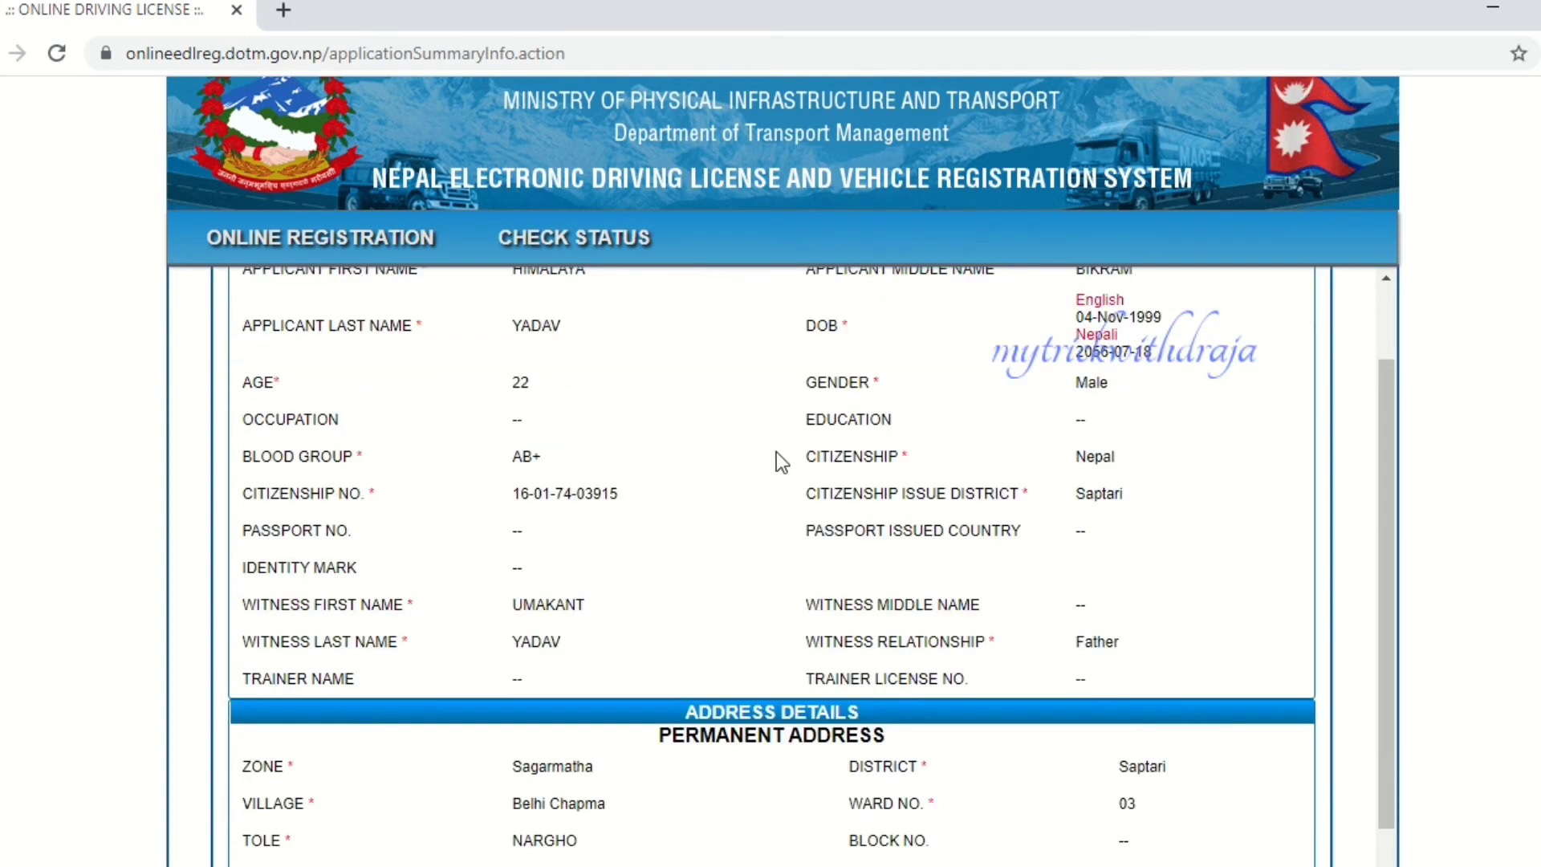
scroll(777, 458, down, 5)
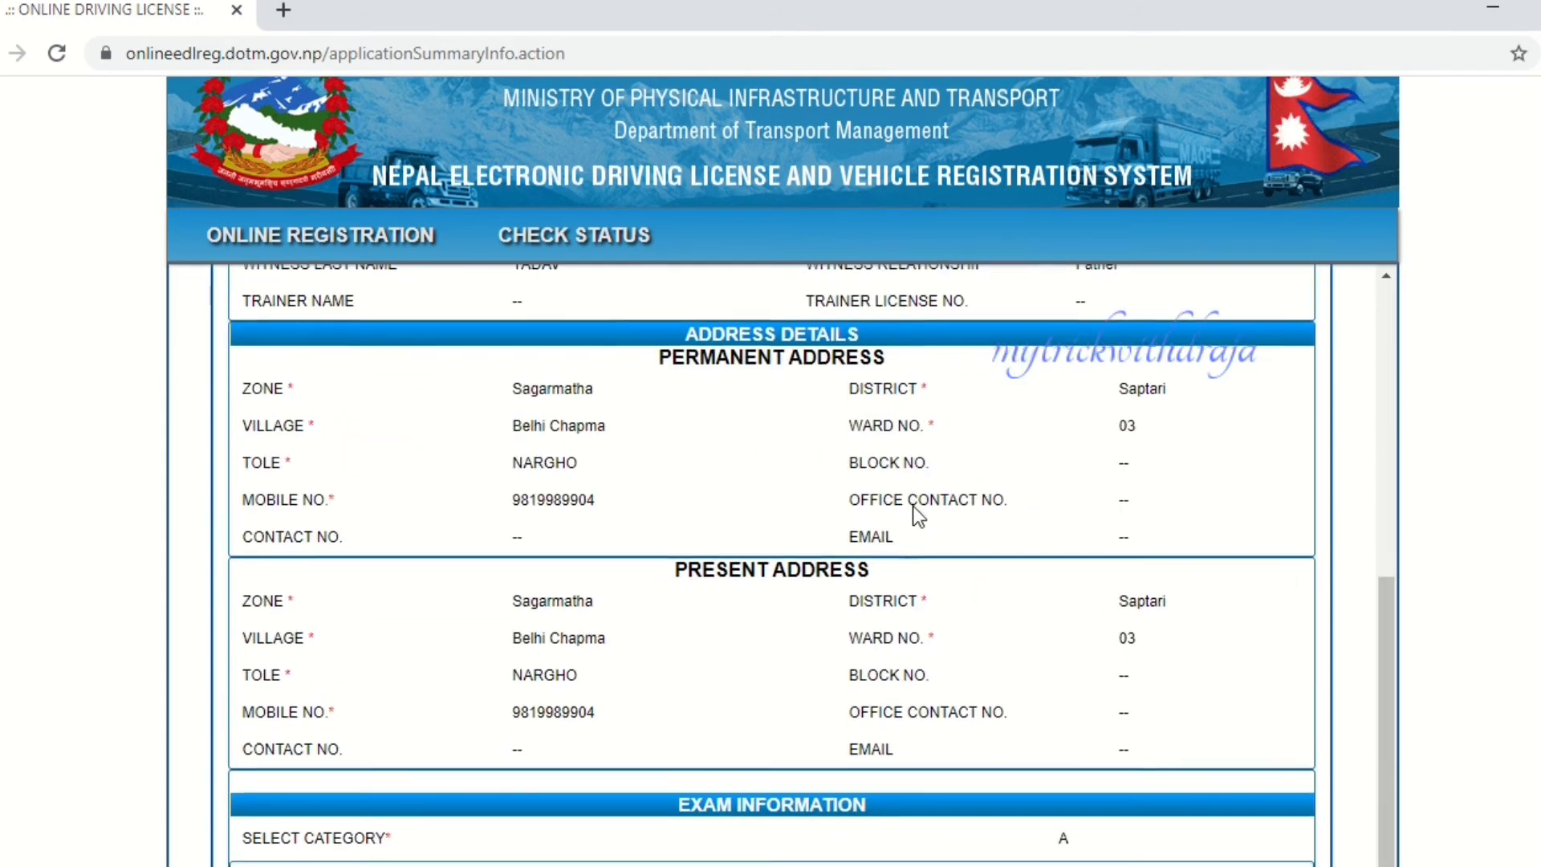
scroll(918, 515, down, 3)
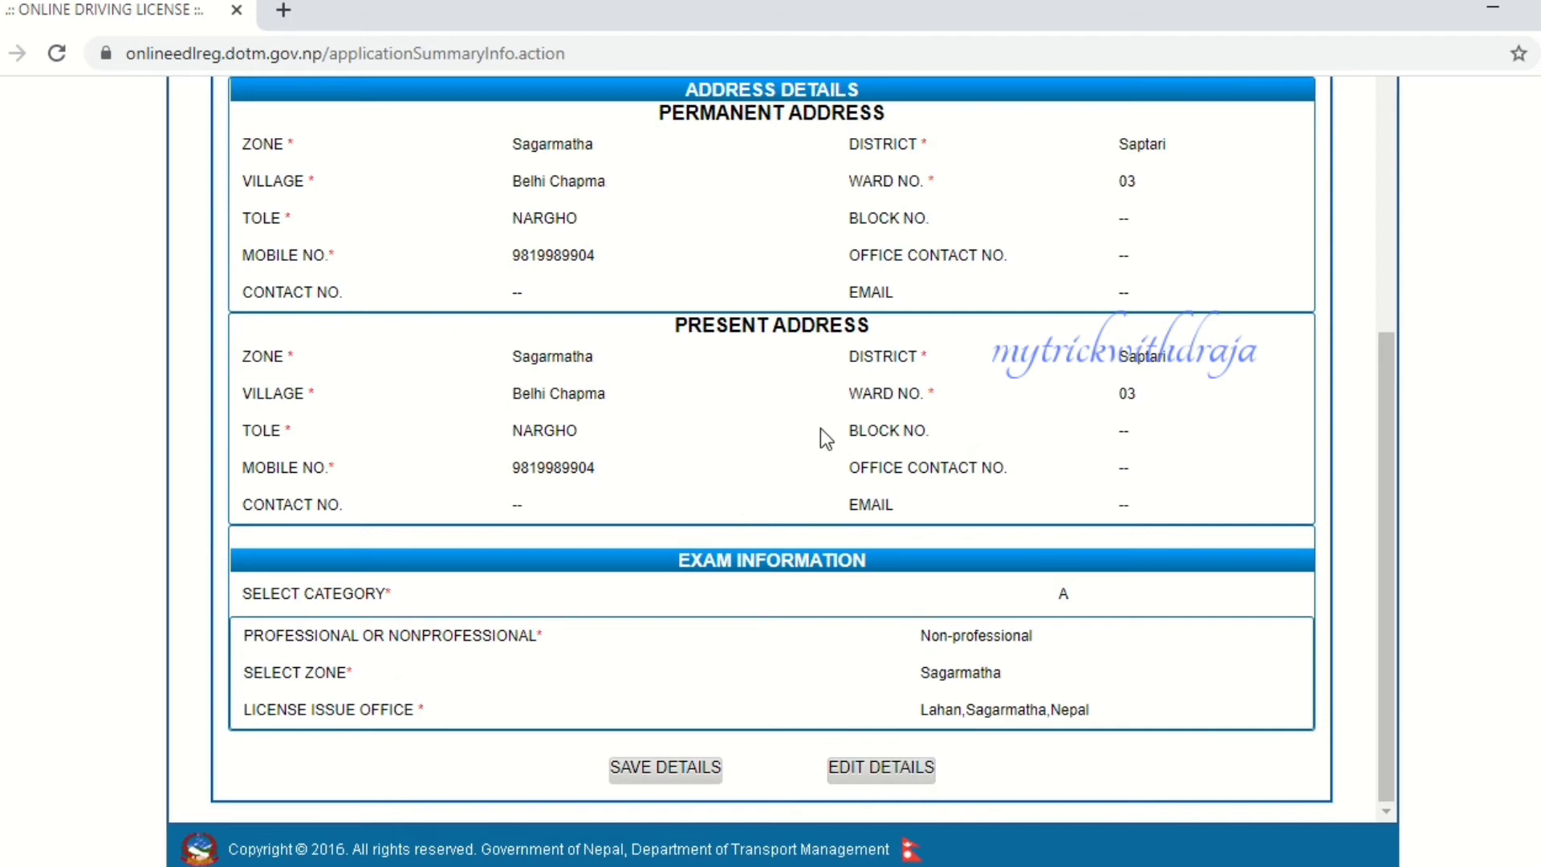
scroll(839, 410, up, 4)
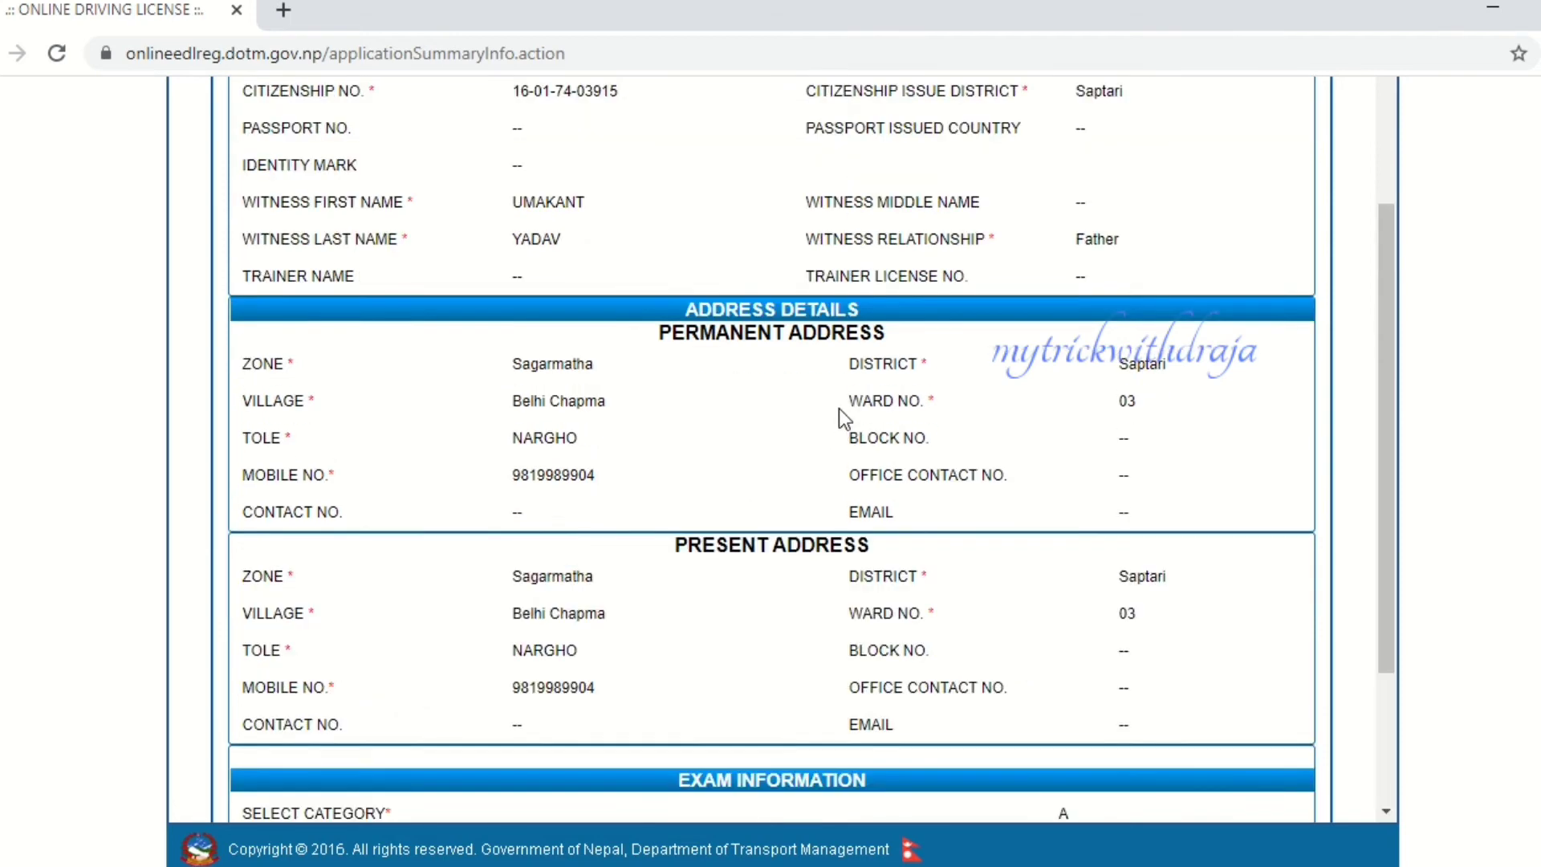
scroll(839, 407, up, 2)
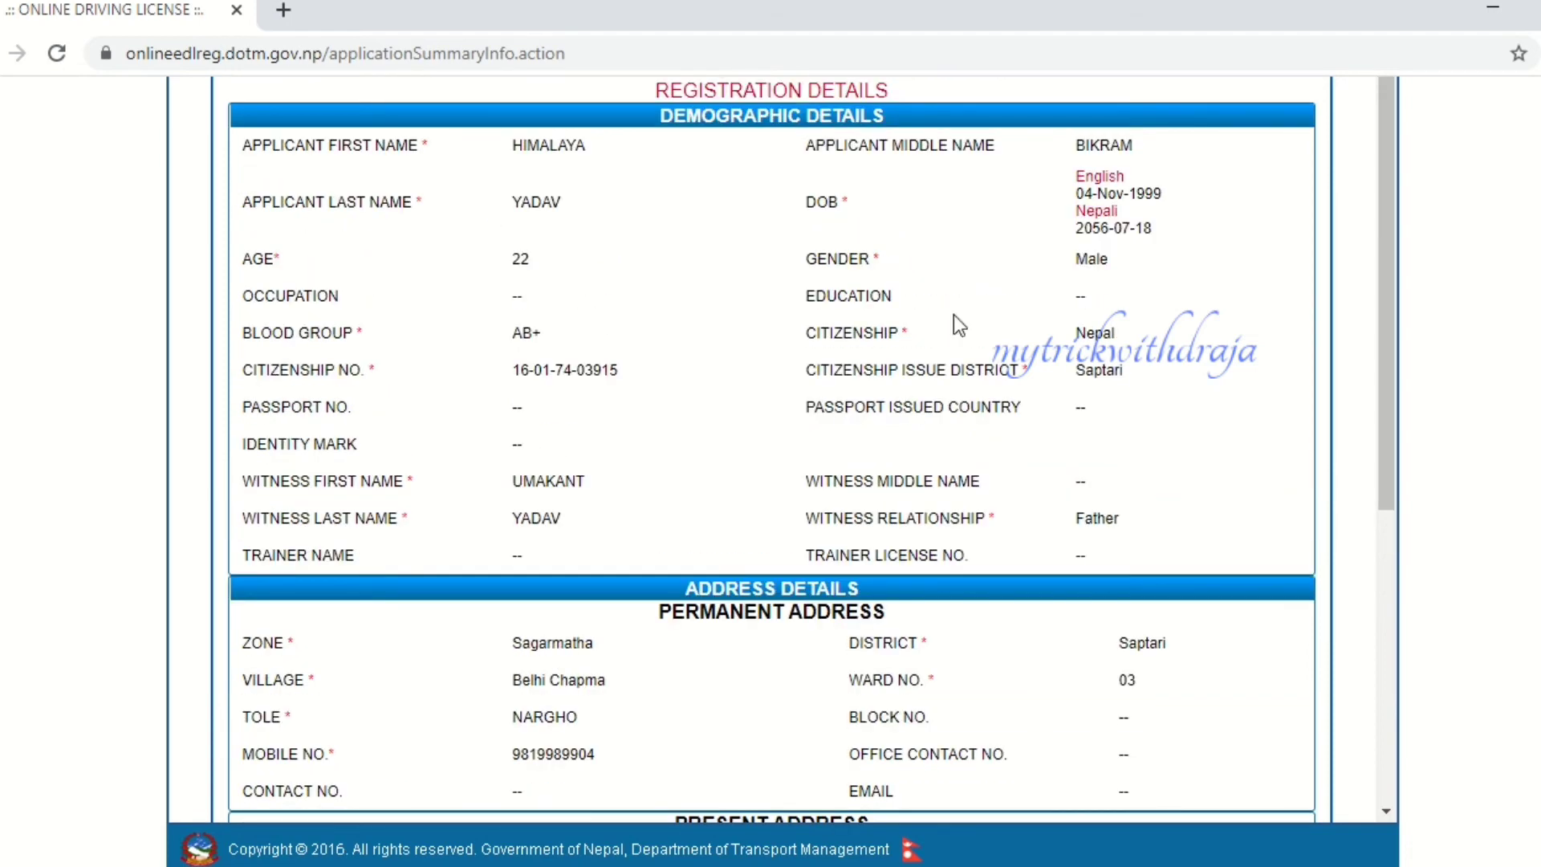
scroll(744, 473, down, 3)
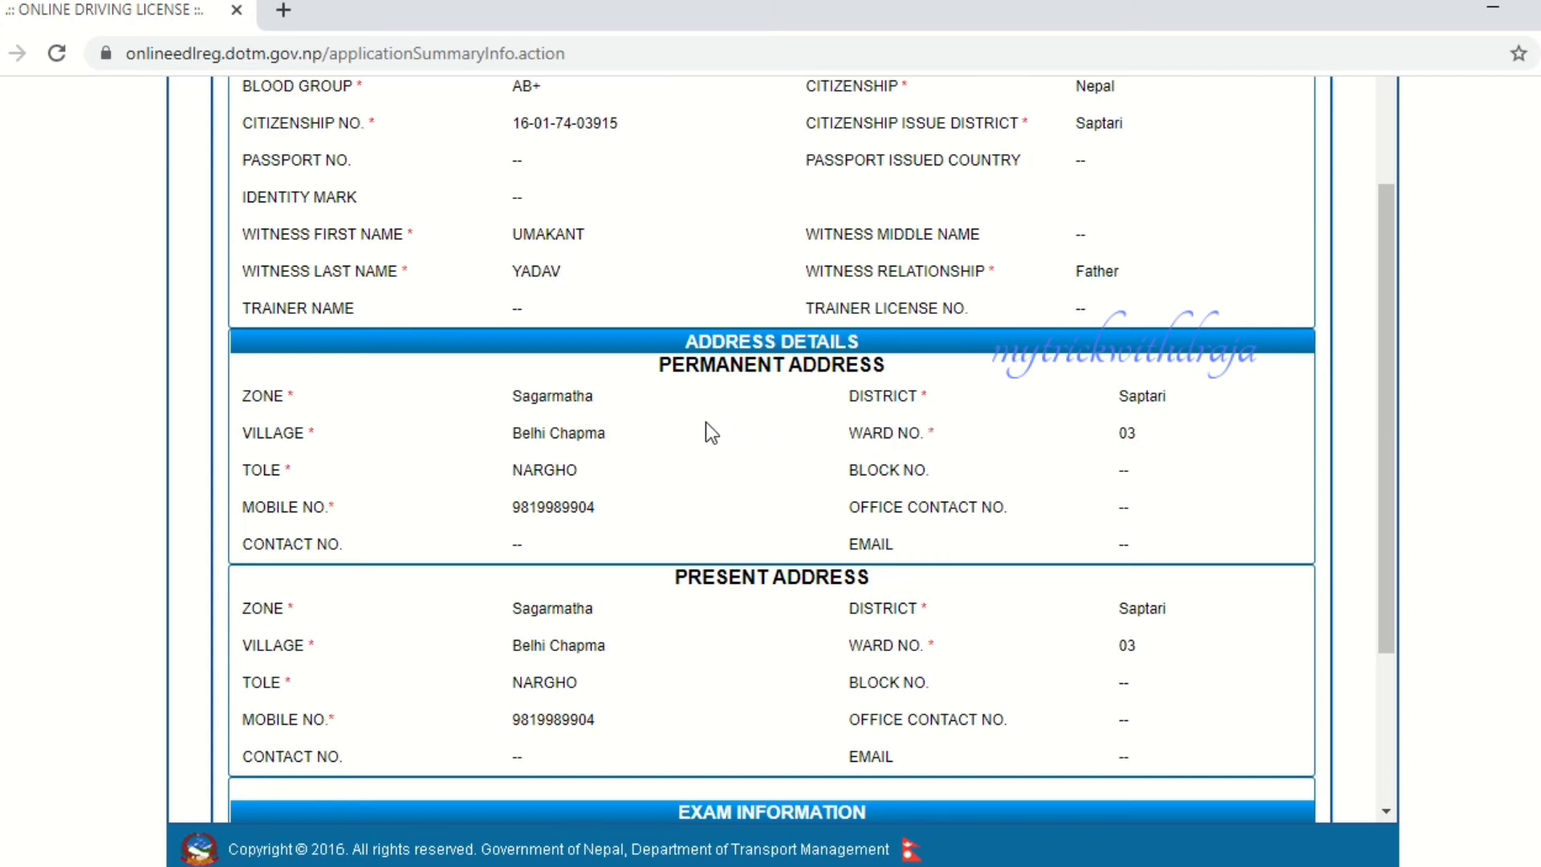
scroll(784, 451, down, 3)
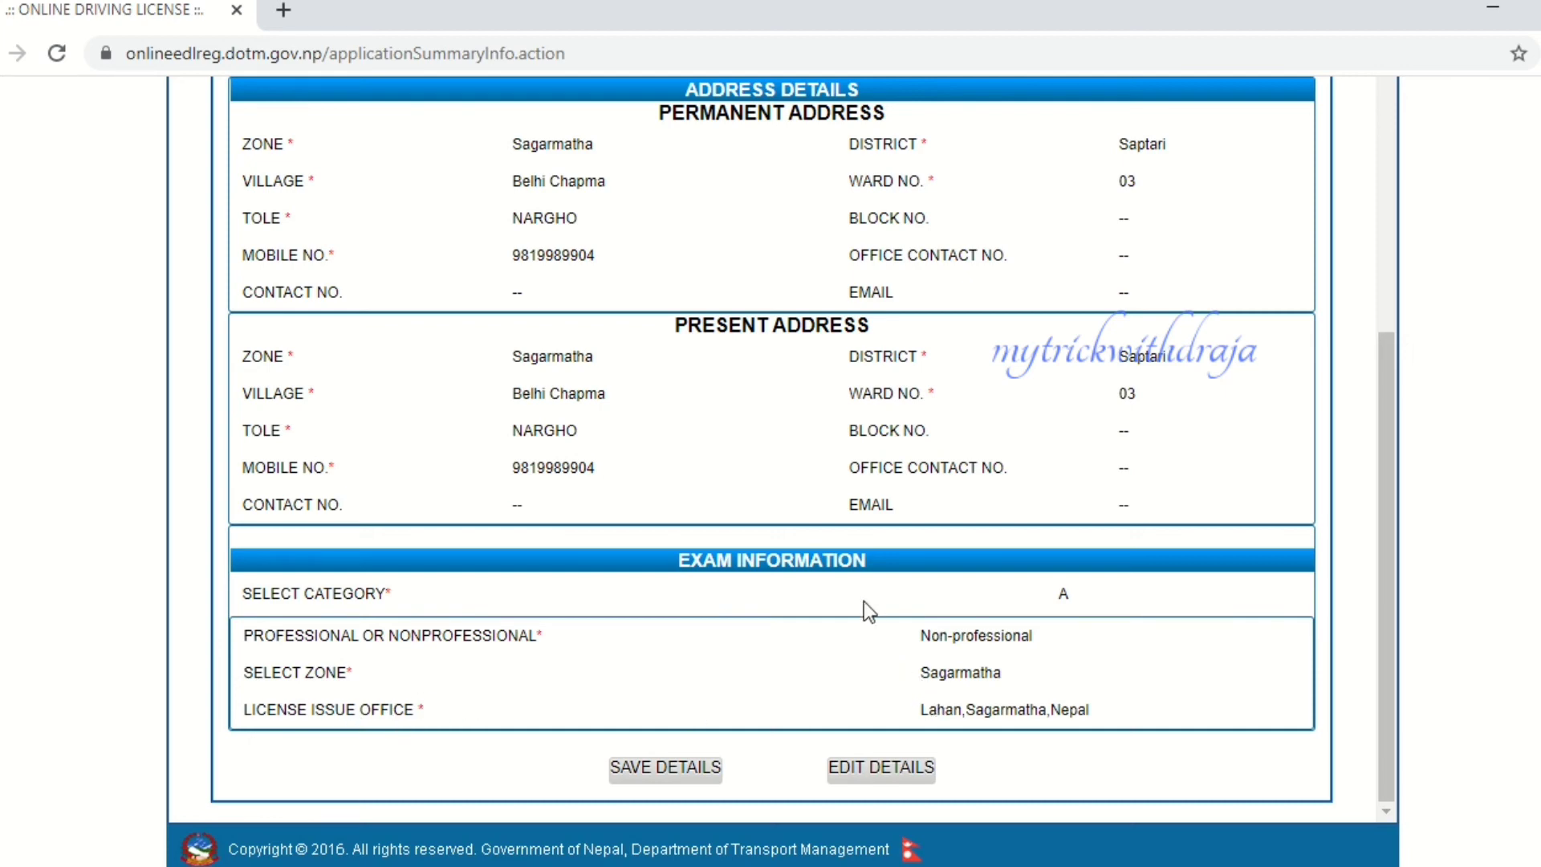
scroll(871, 590, up, 3)
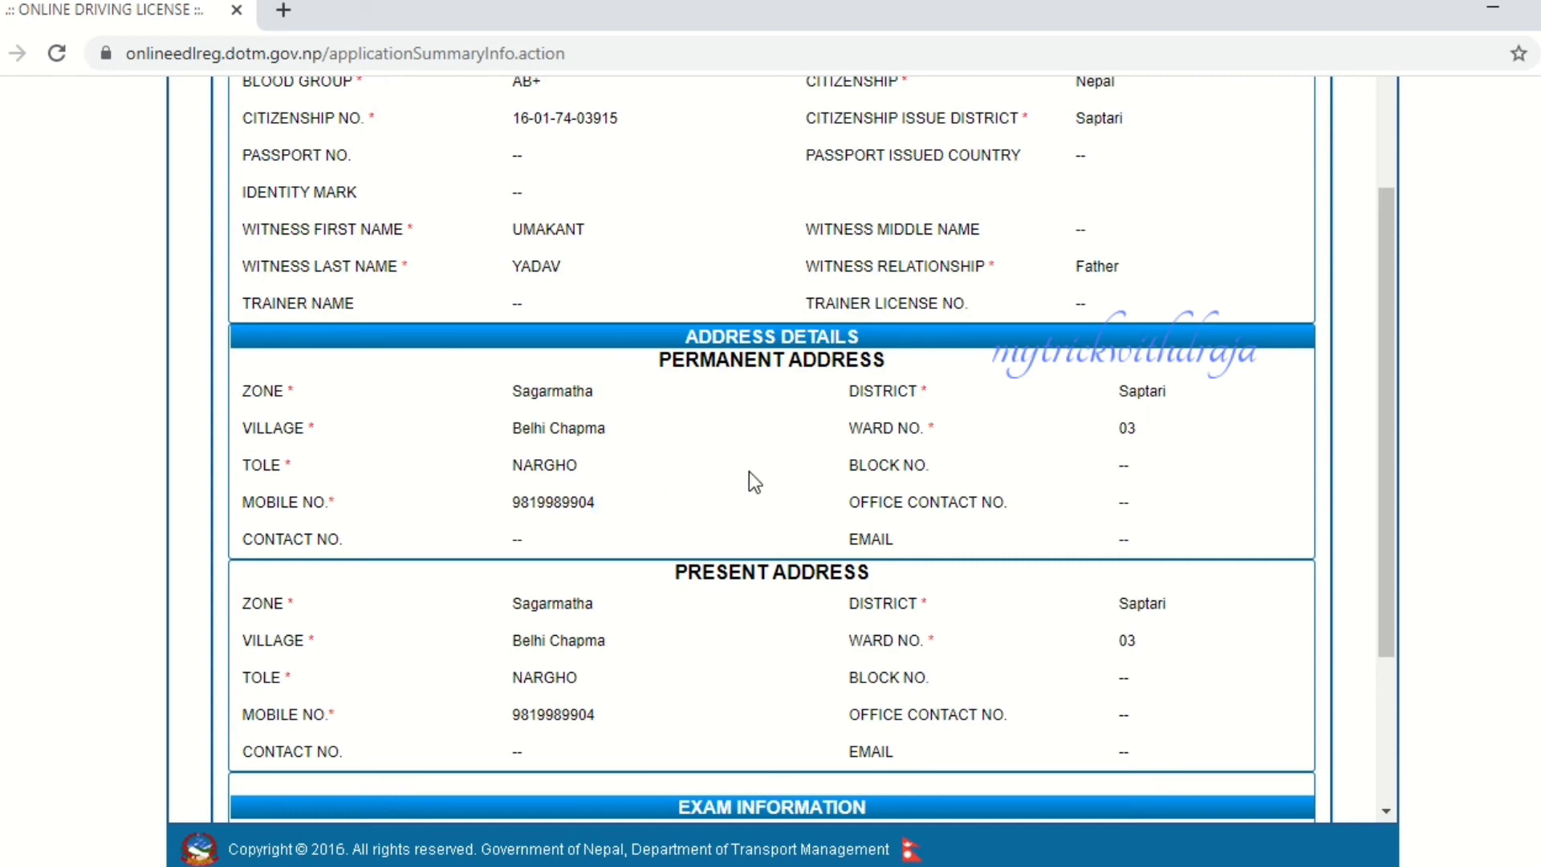
scroll(749, 471, up, 3)
scroll(750, 461, down, 6)
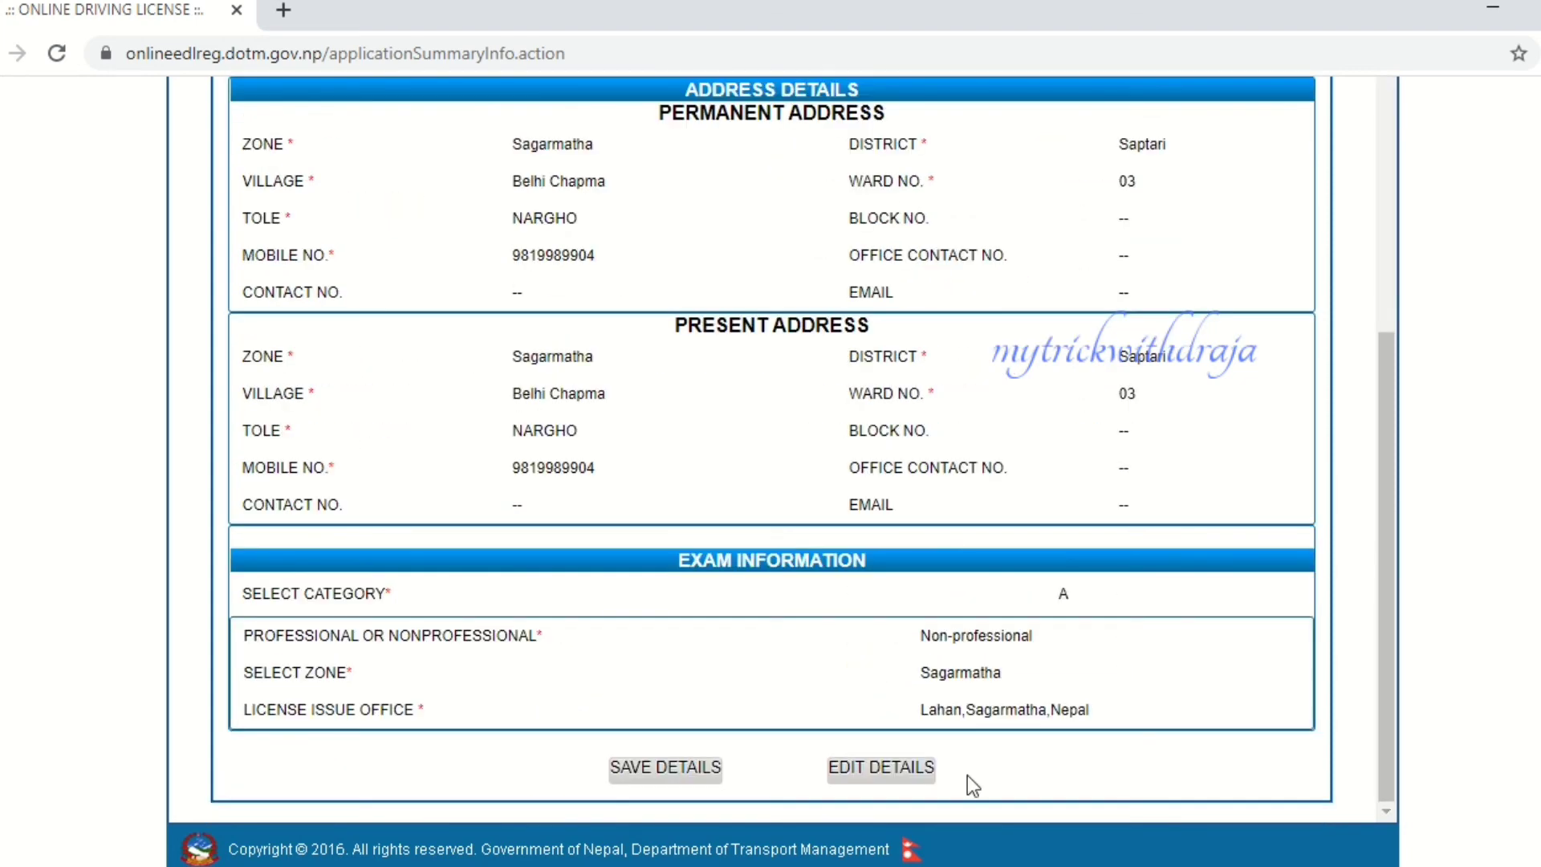
click(654, 767)
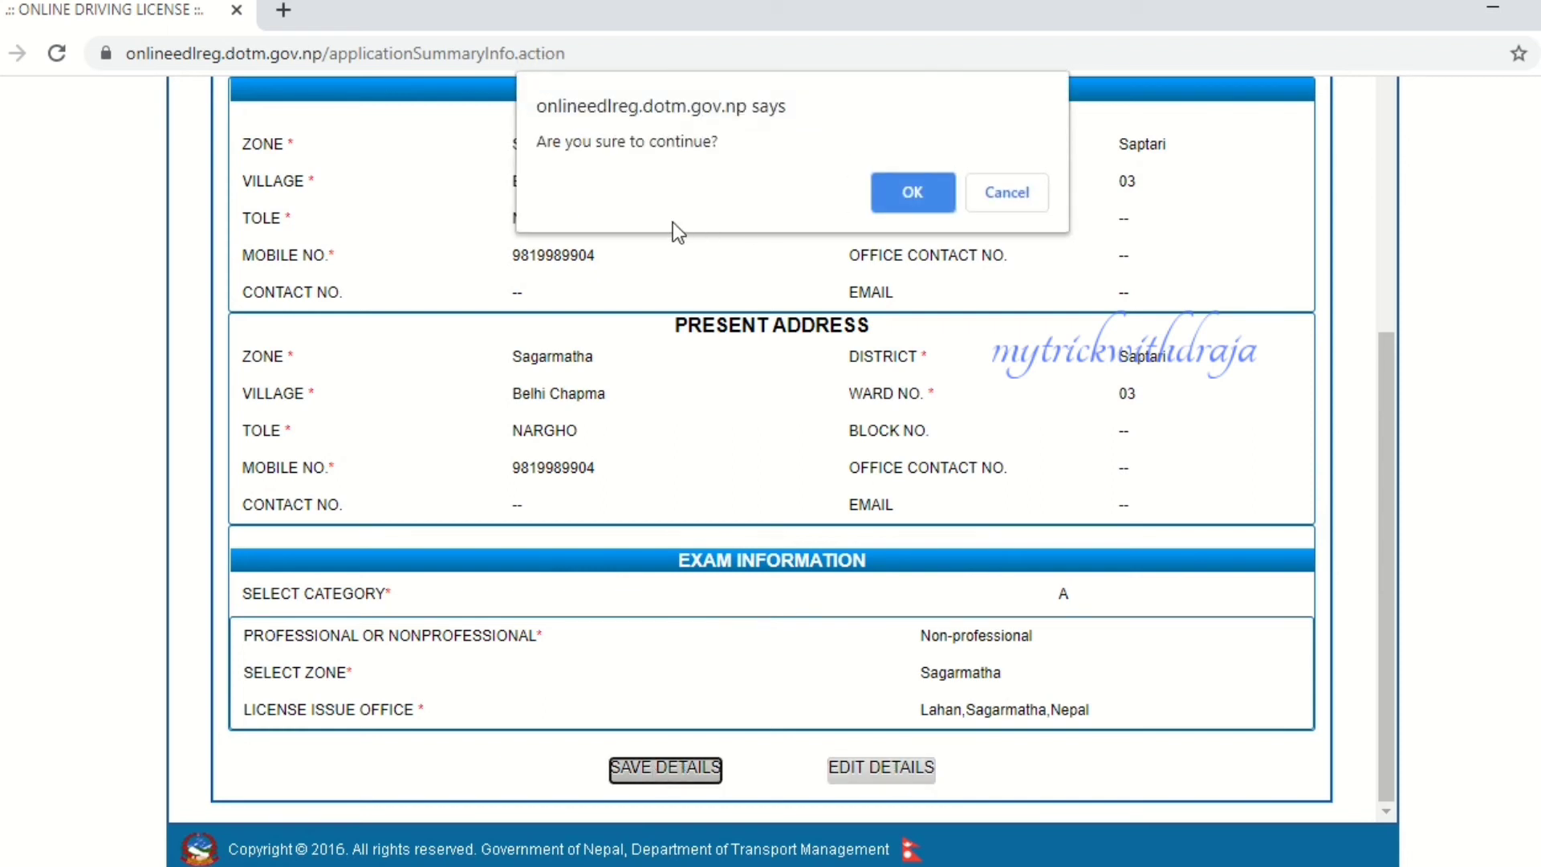
- Confirm saving, copy the reference number from the success message, and dismiss it
click(914, 192)
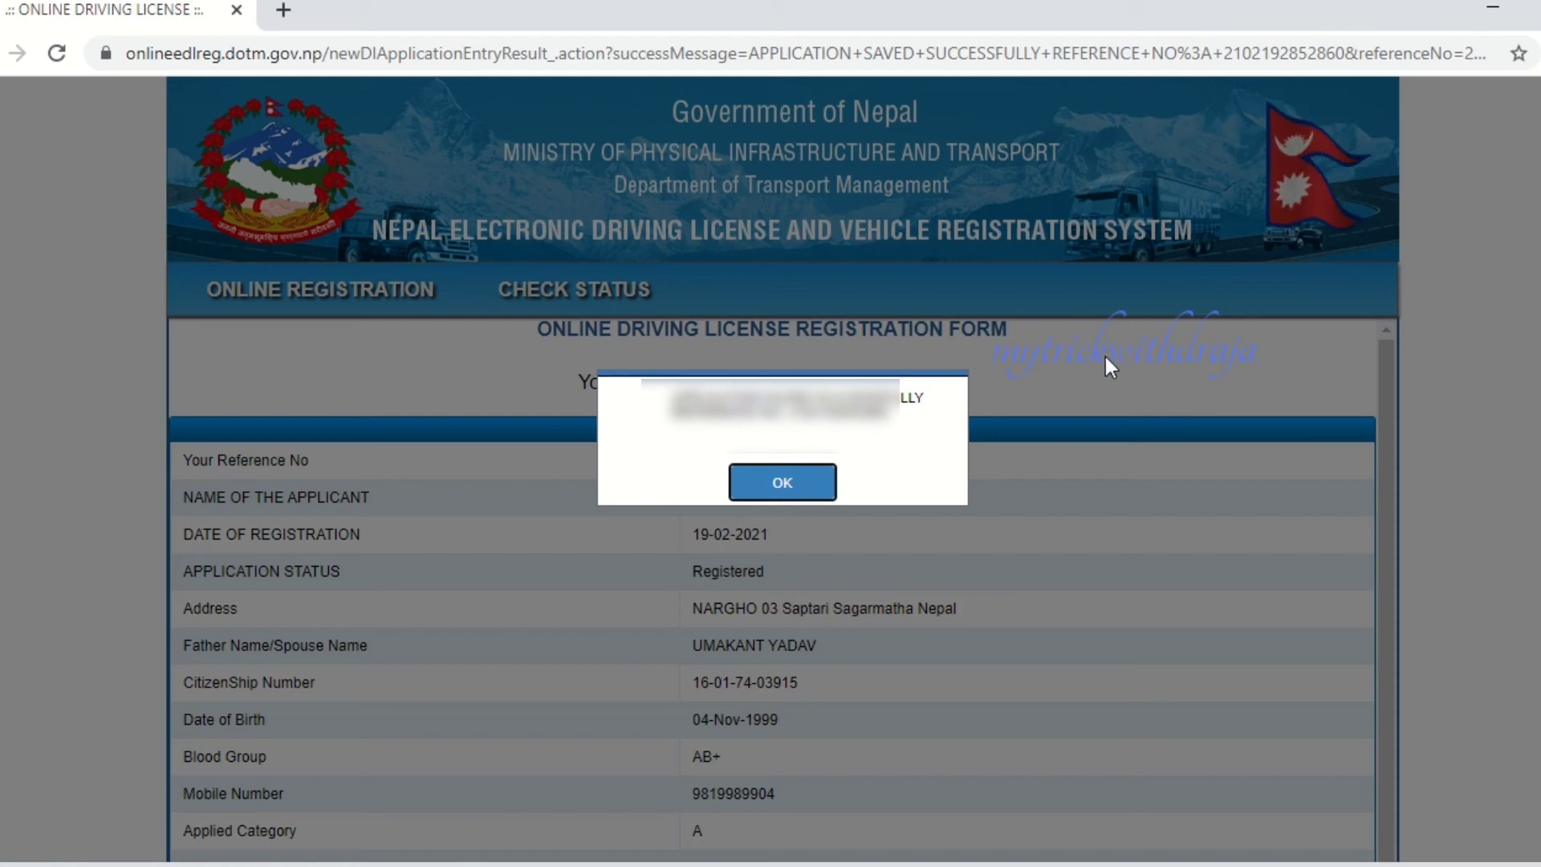
drag(889, 412, 789, 412)
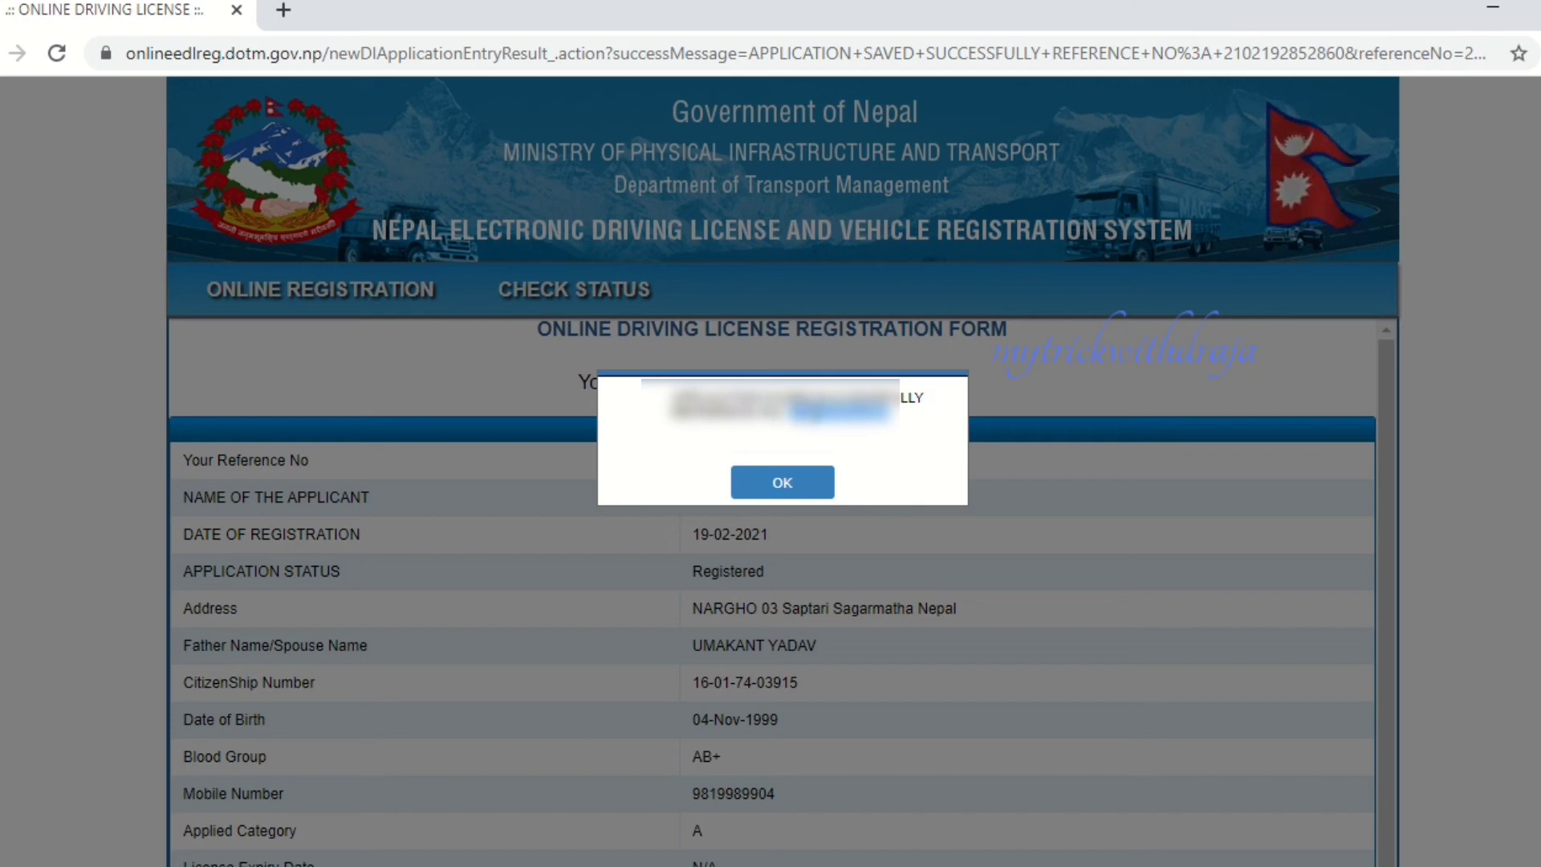
right_click(812, 410)
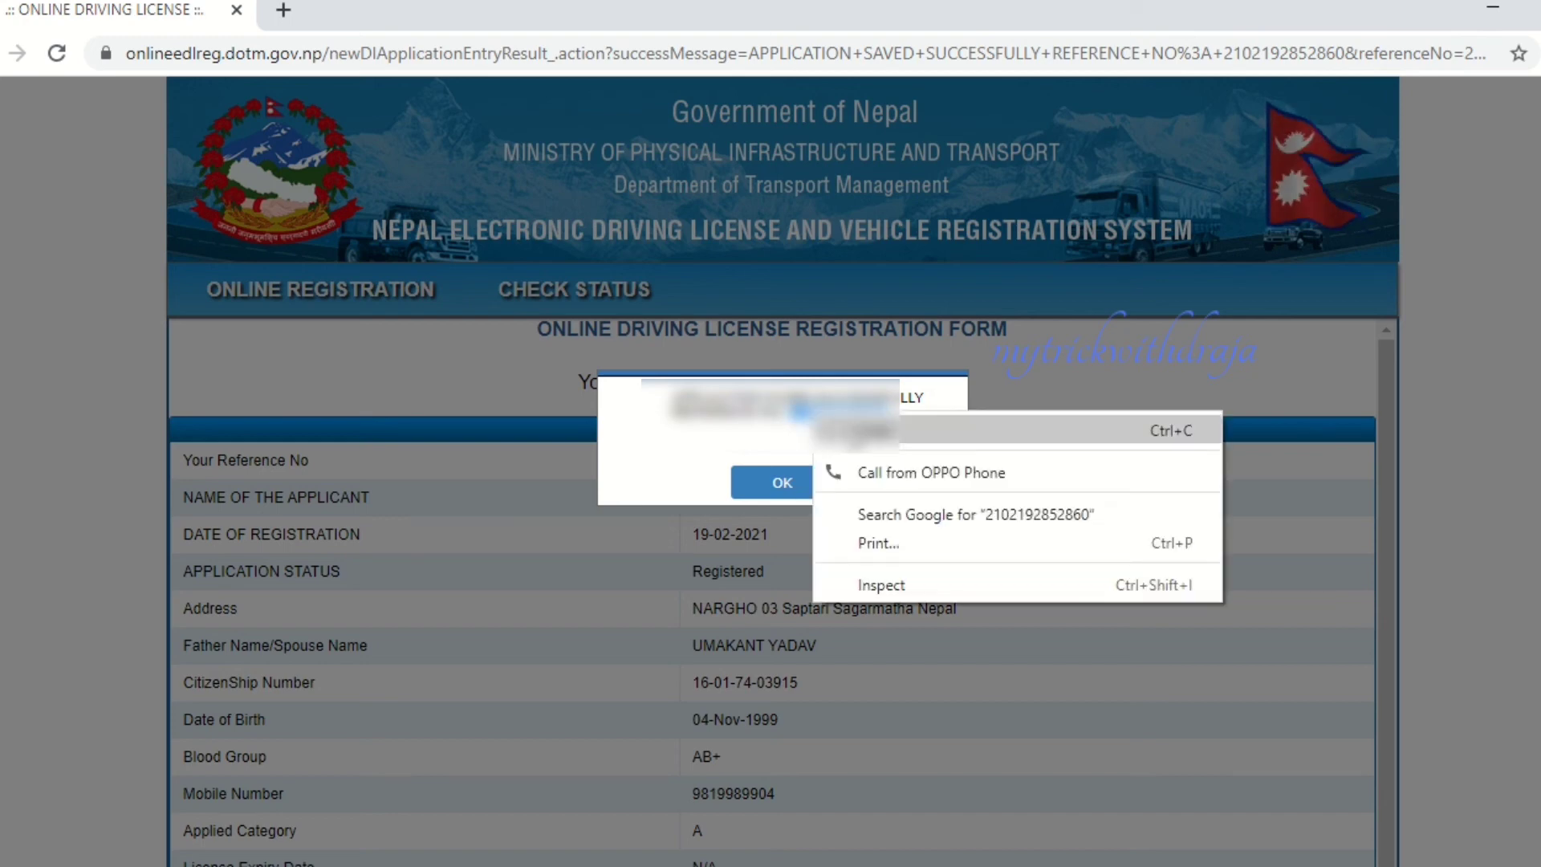
click(851, 430)
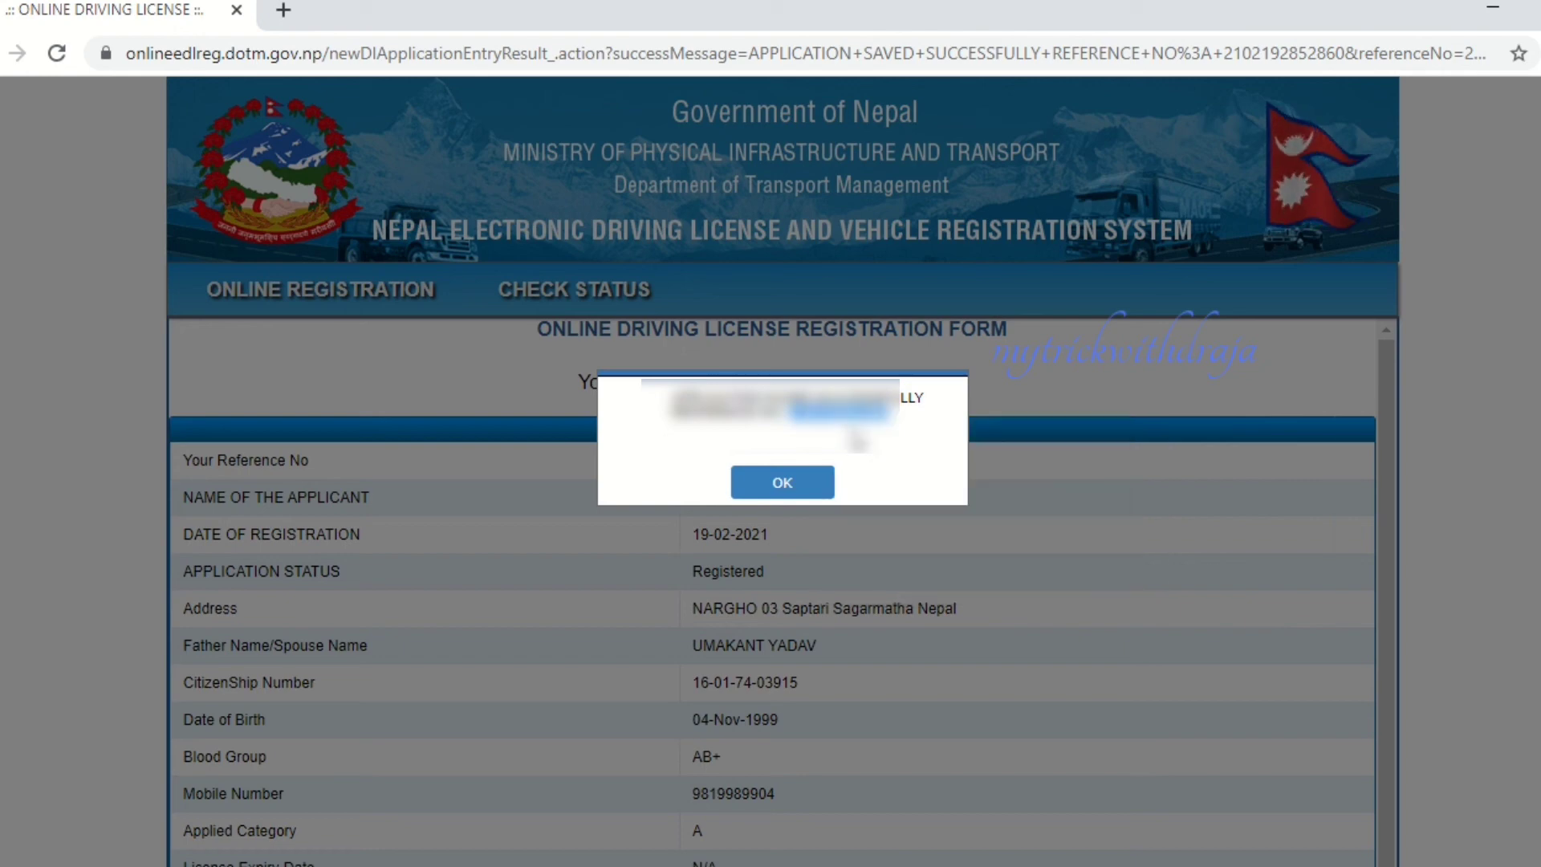
click(794, 485)
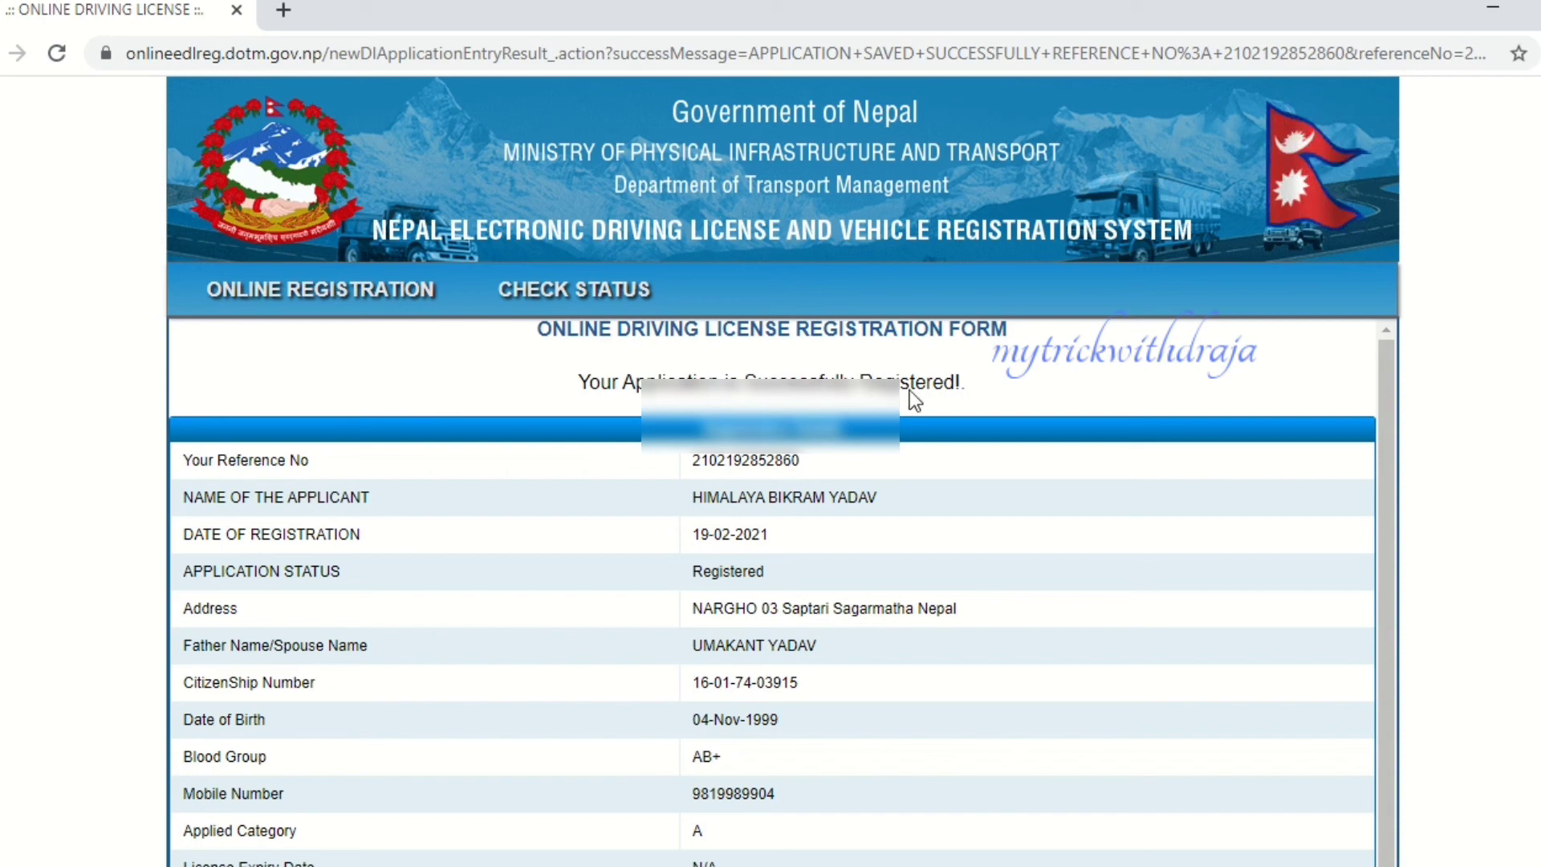
- Download ApplicationDetails.pdf and go to the Check Applicant Status page
scroll(918, 428, down, 8)
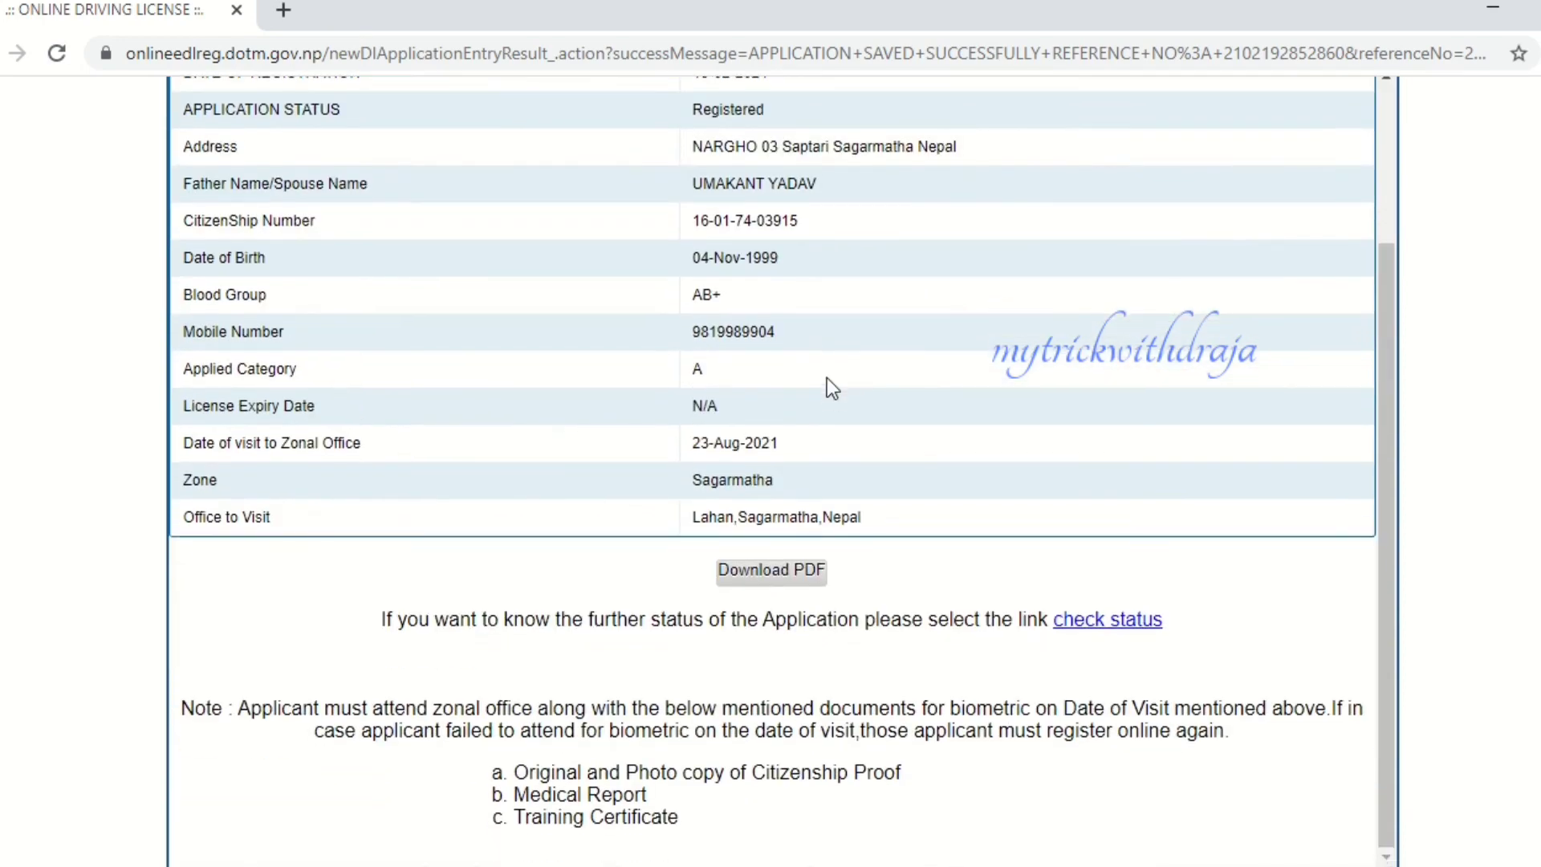
scroll(827, 385, down, 1)
click(774, 528)
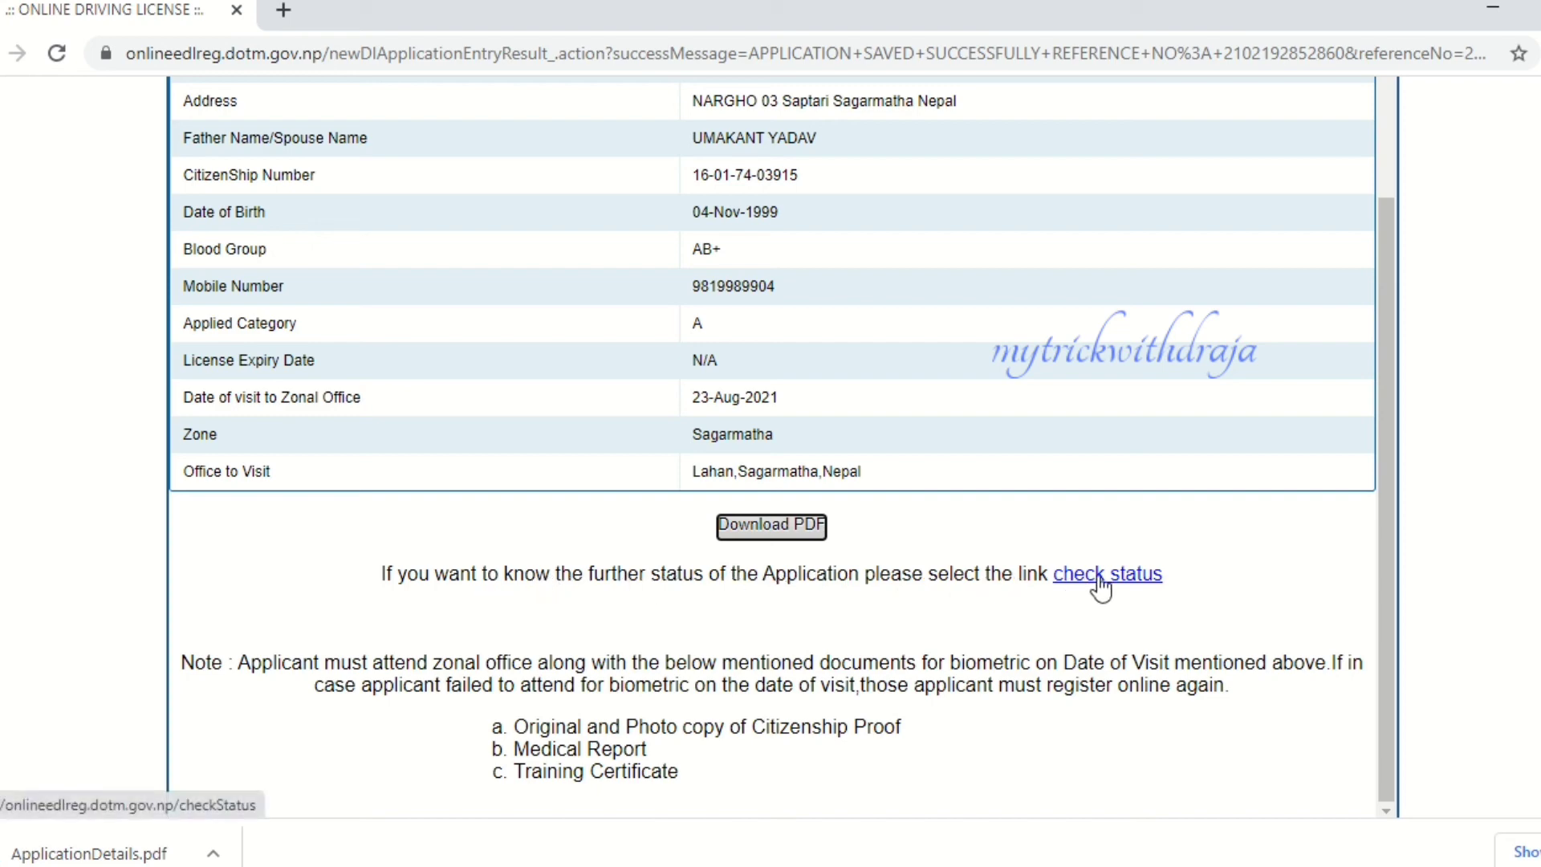
scroll(922, 568, down, 1)
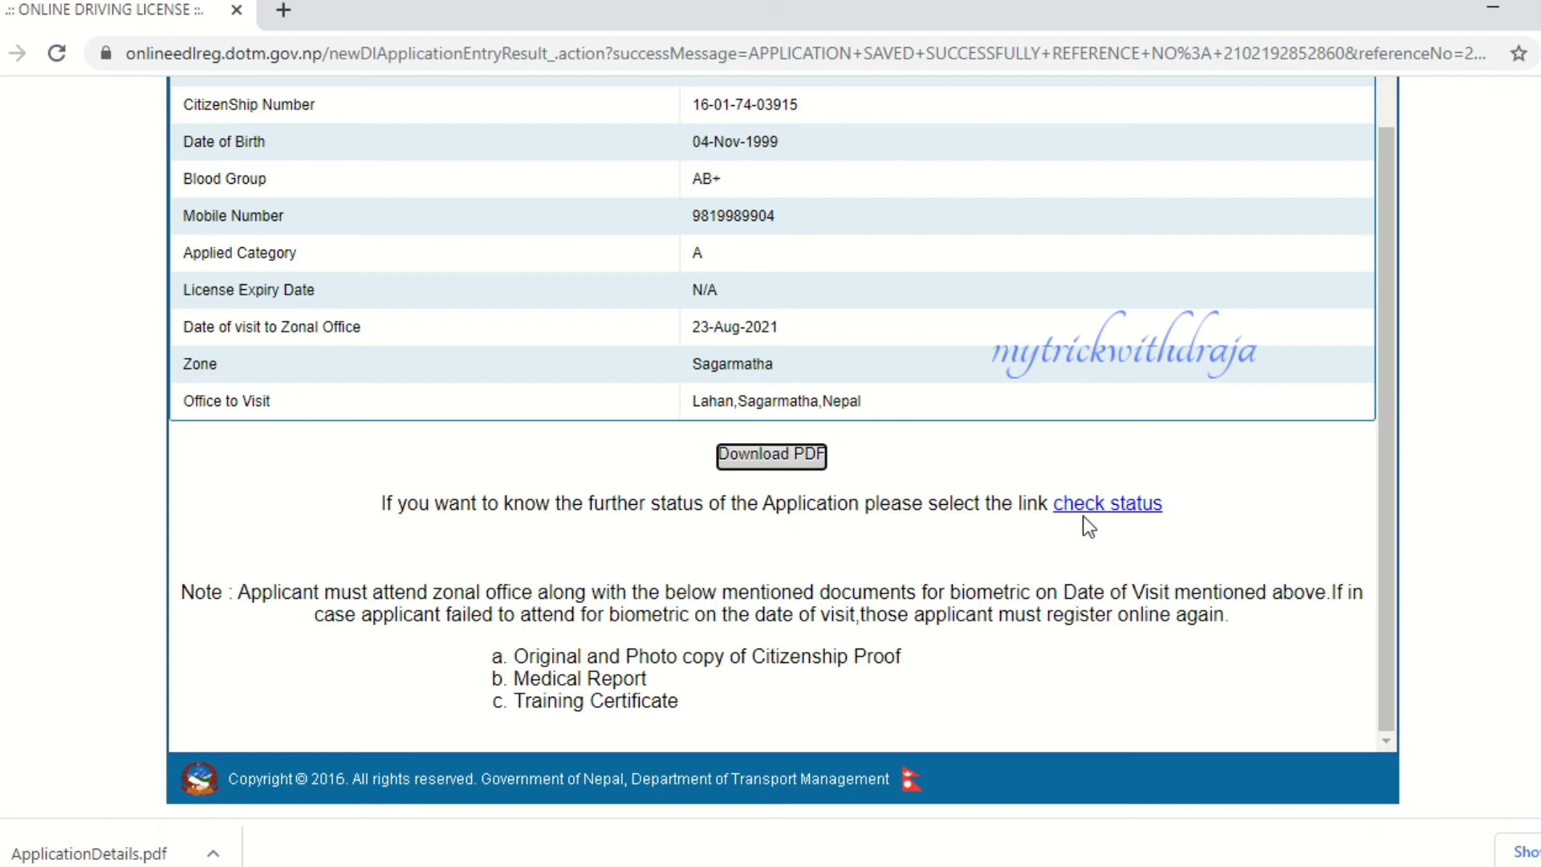
click(1095, 506)
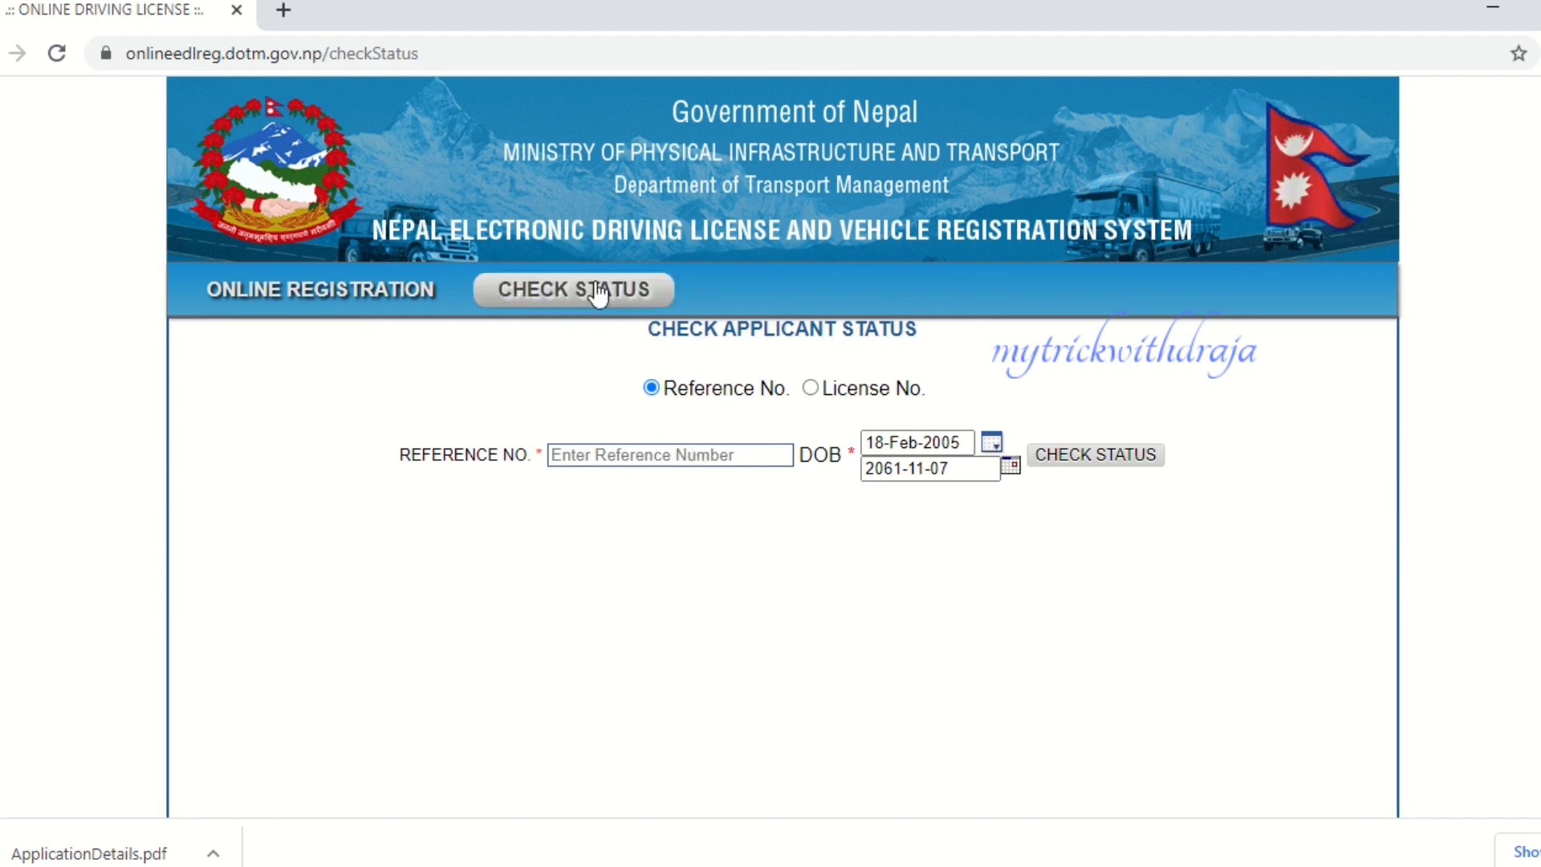
- Paste the copied reference number into the Reference No. field
click(627, 454)
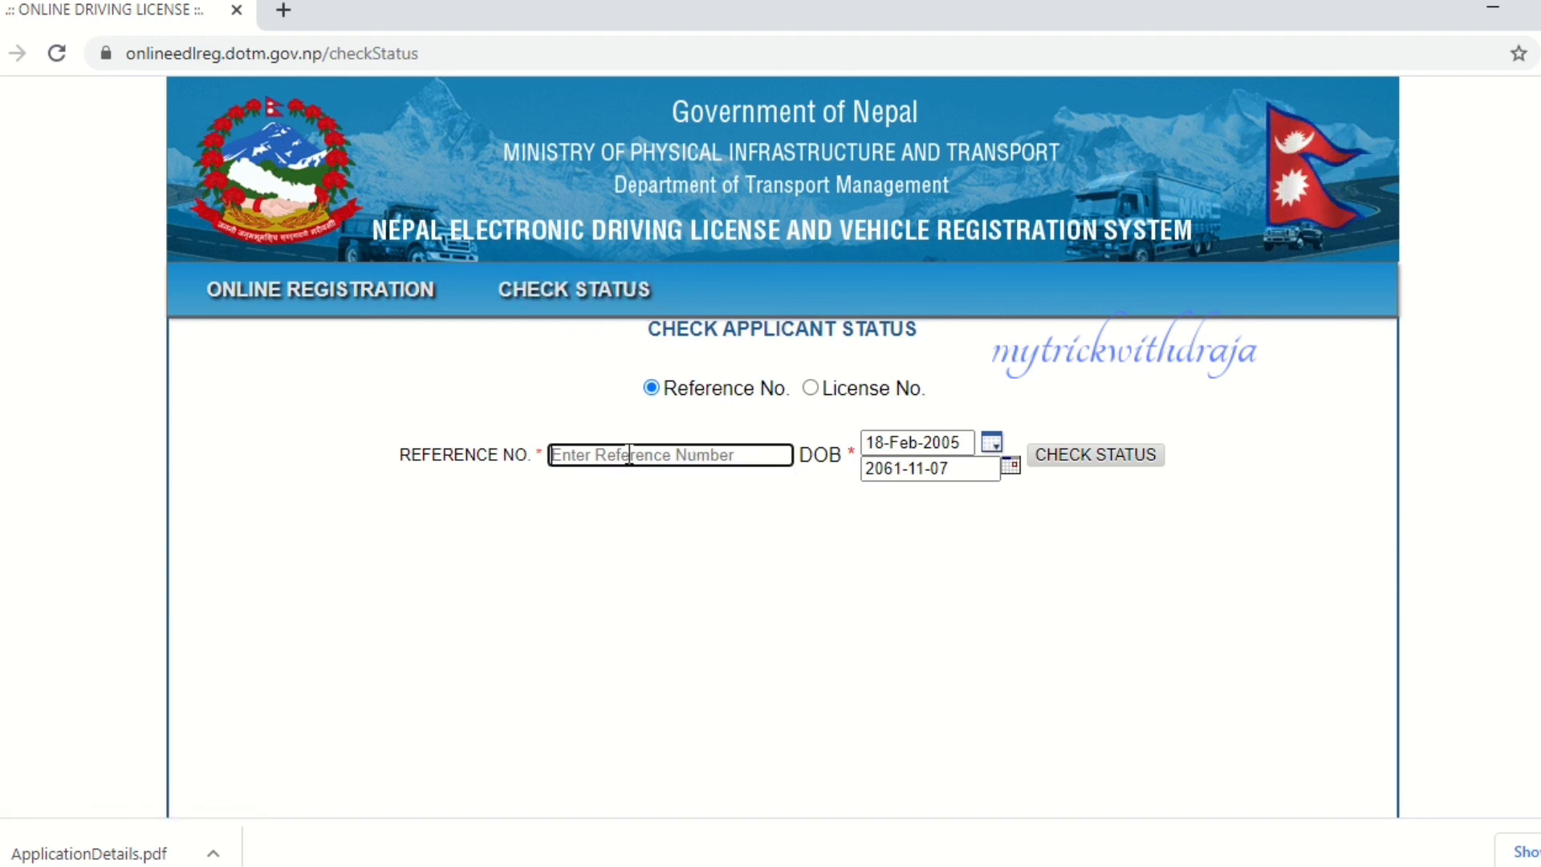
right_click(628, 455)
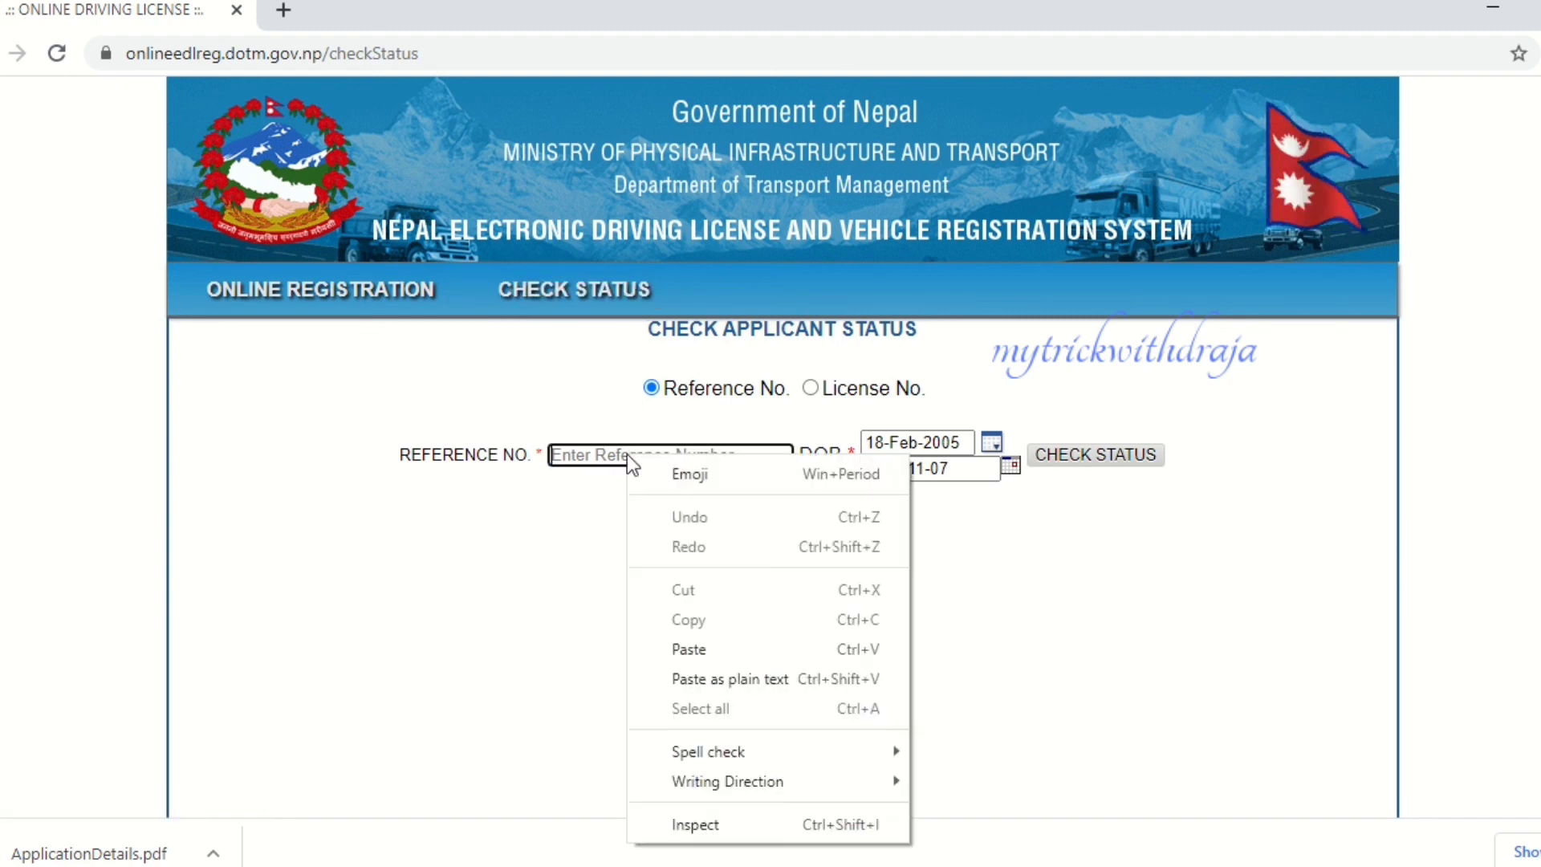
click(688, 648)
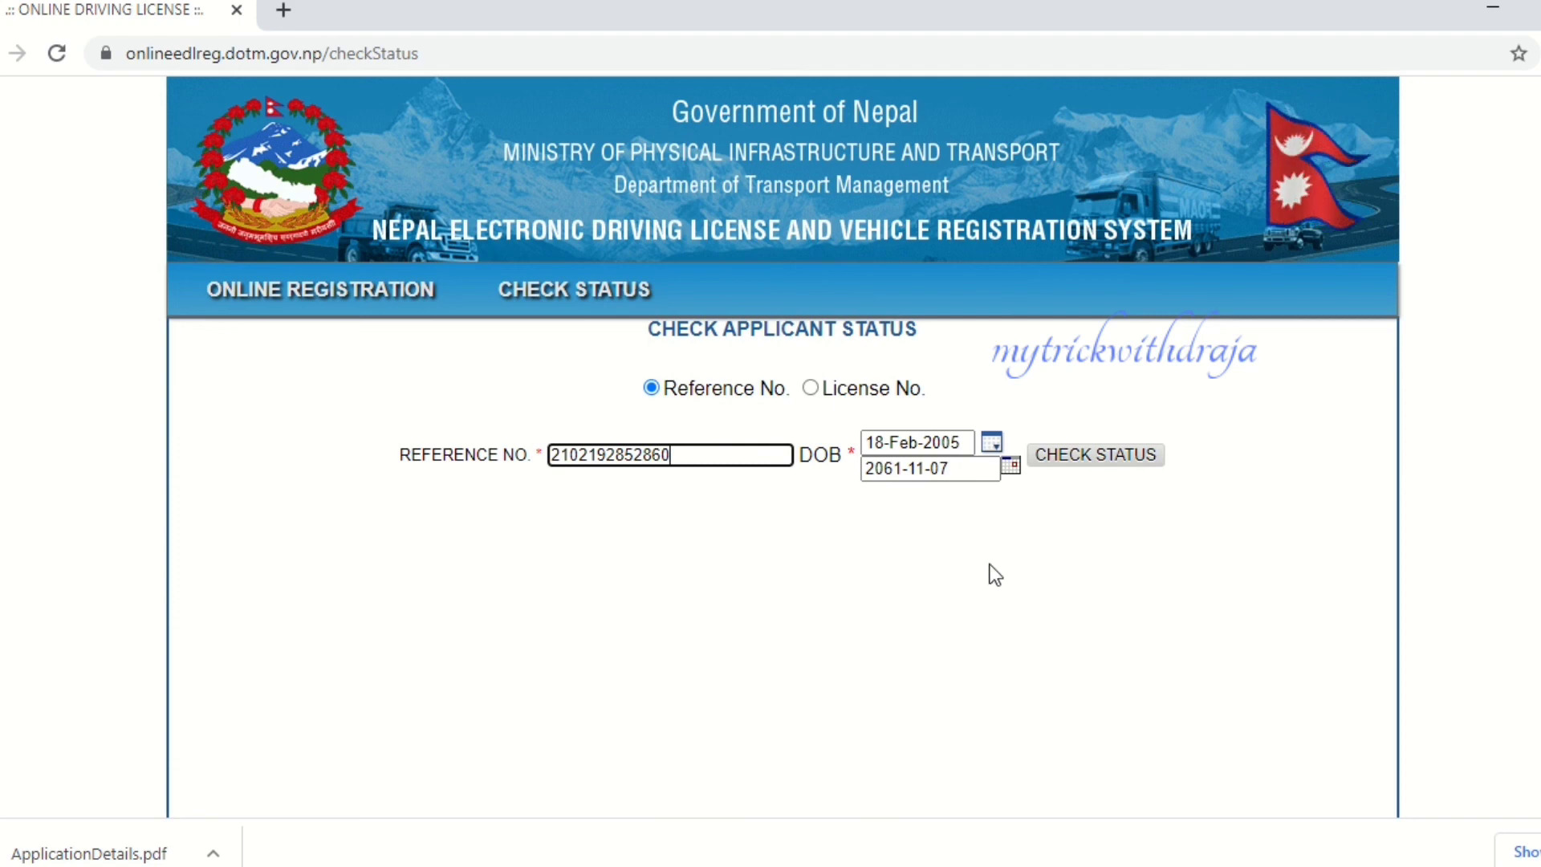
click(1011, 465)
click(1050, 518)
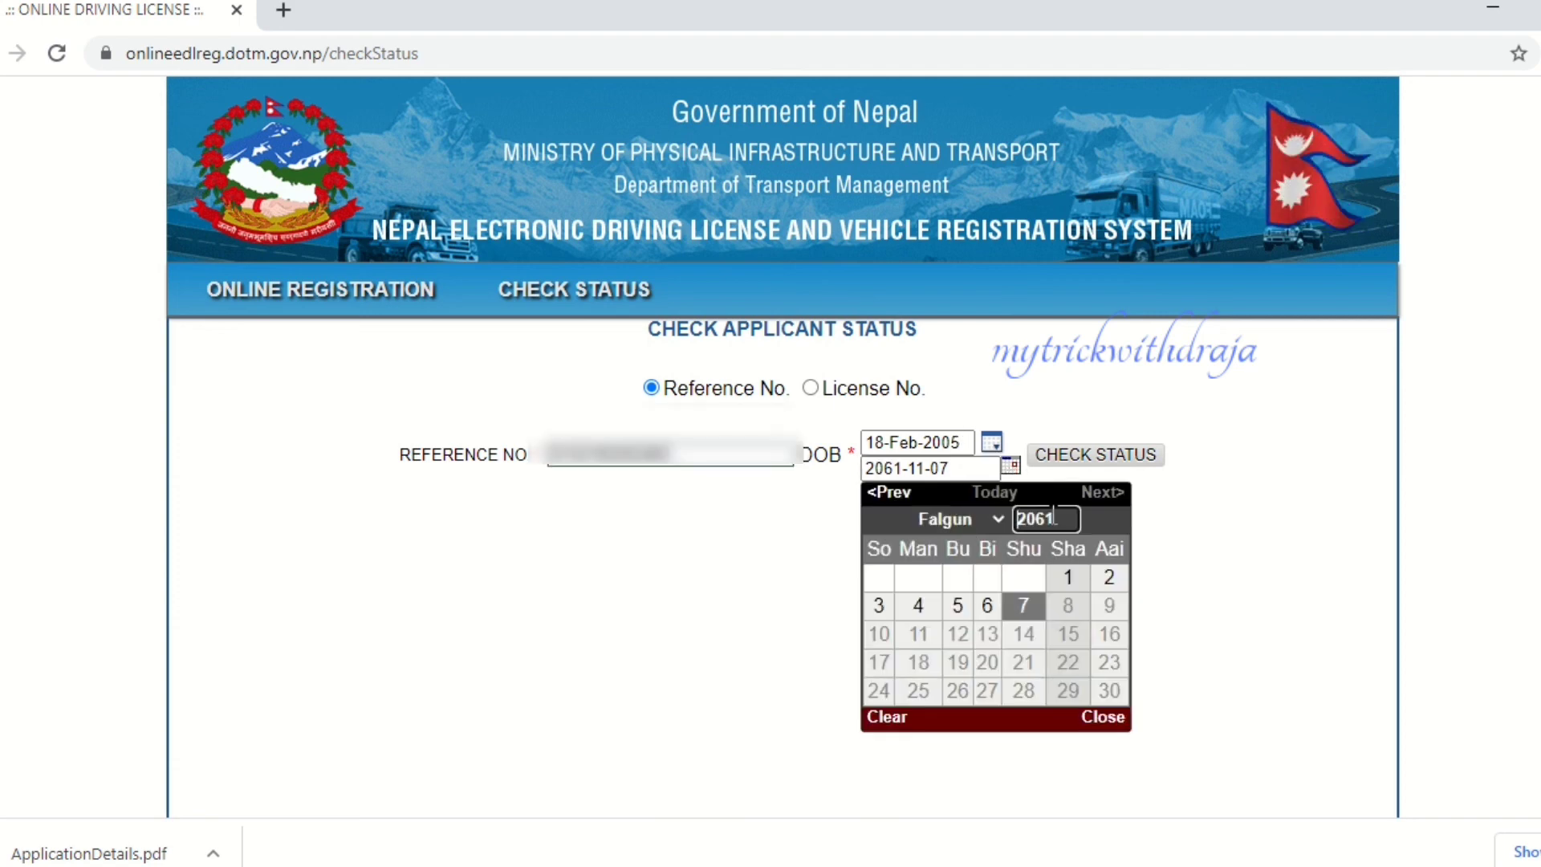
key(BackSpace)
key(BackSpace)
key(BackSpace)
key(BackSpace)
text(2056)
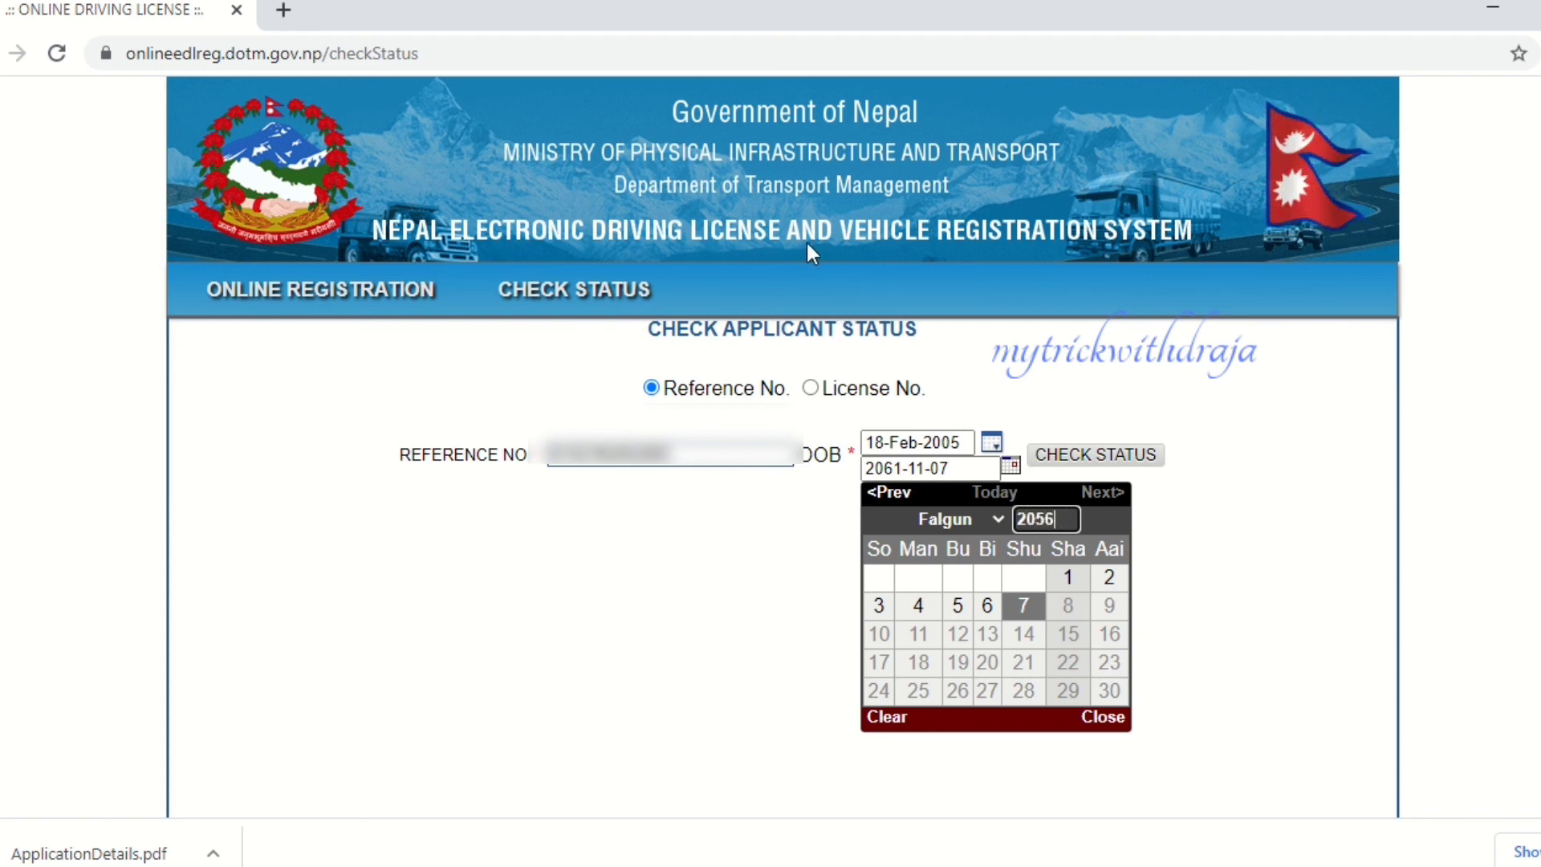
click(994, 519)
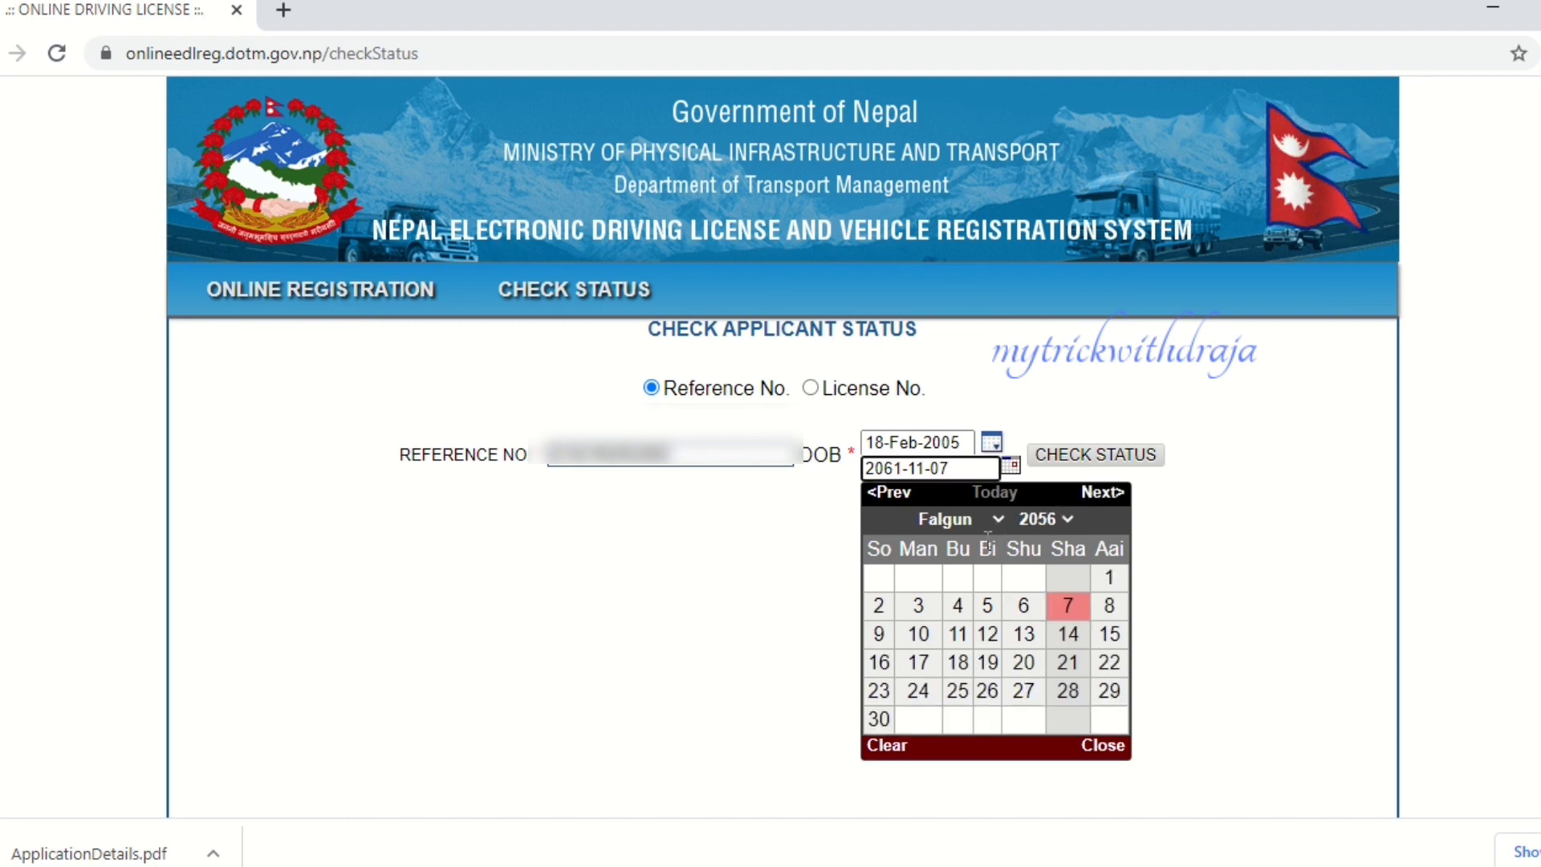
click(999, 520)
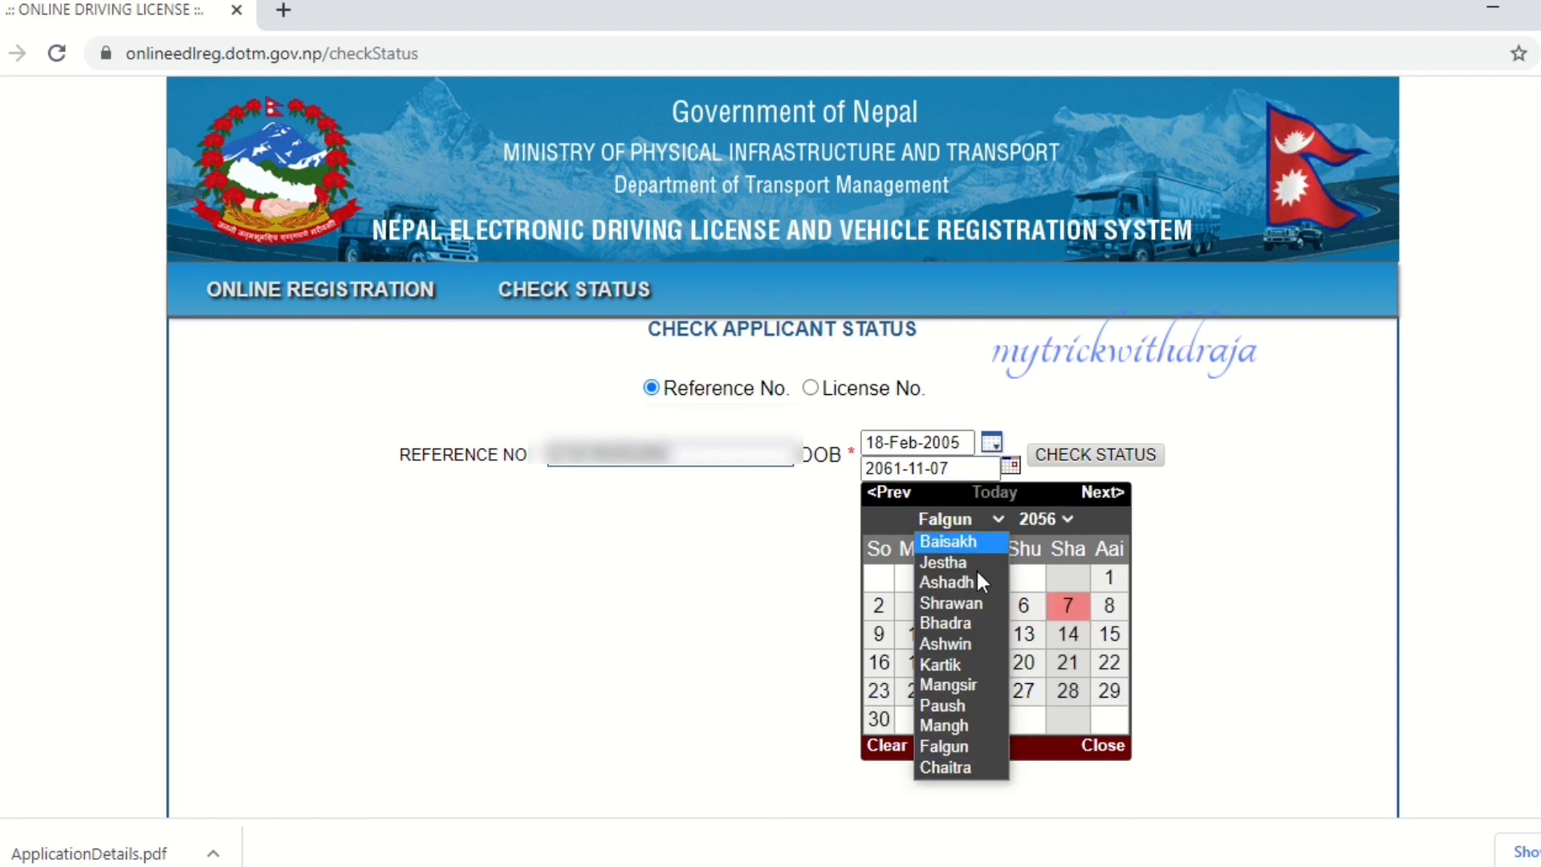
click(958, 663)
click(987, 634)
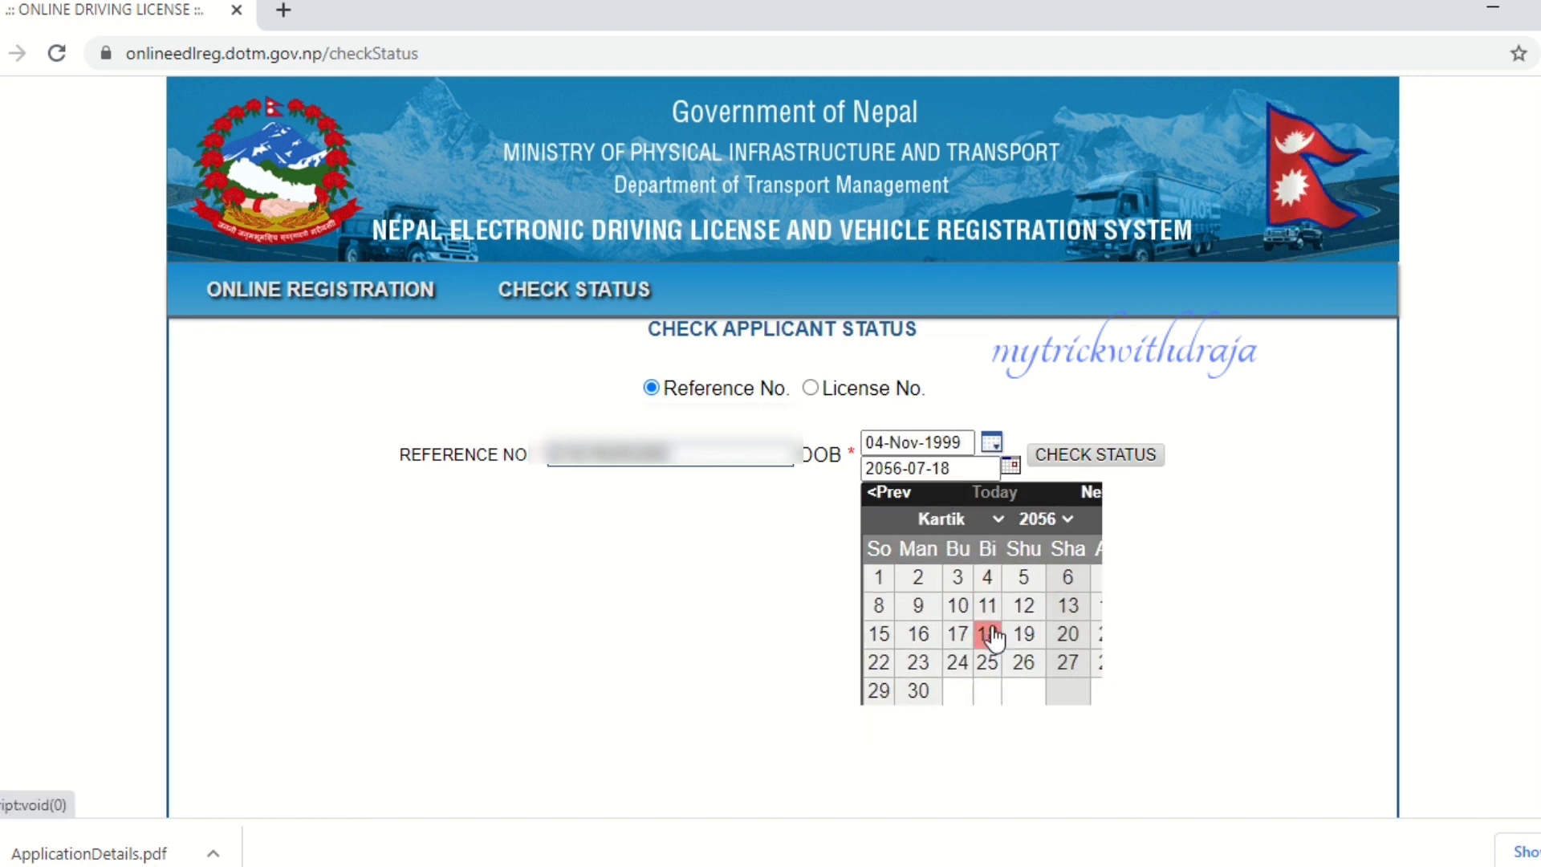
click(1108, 457)
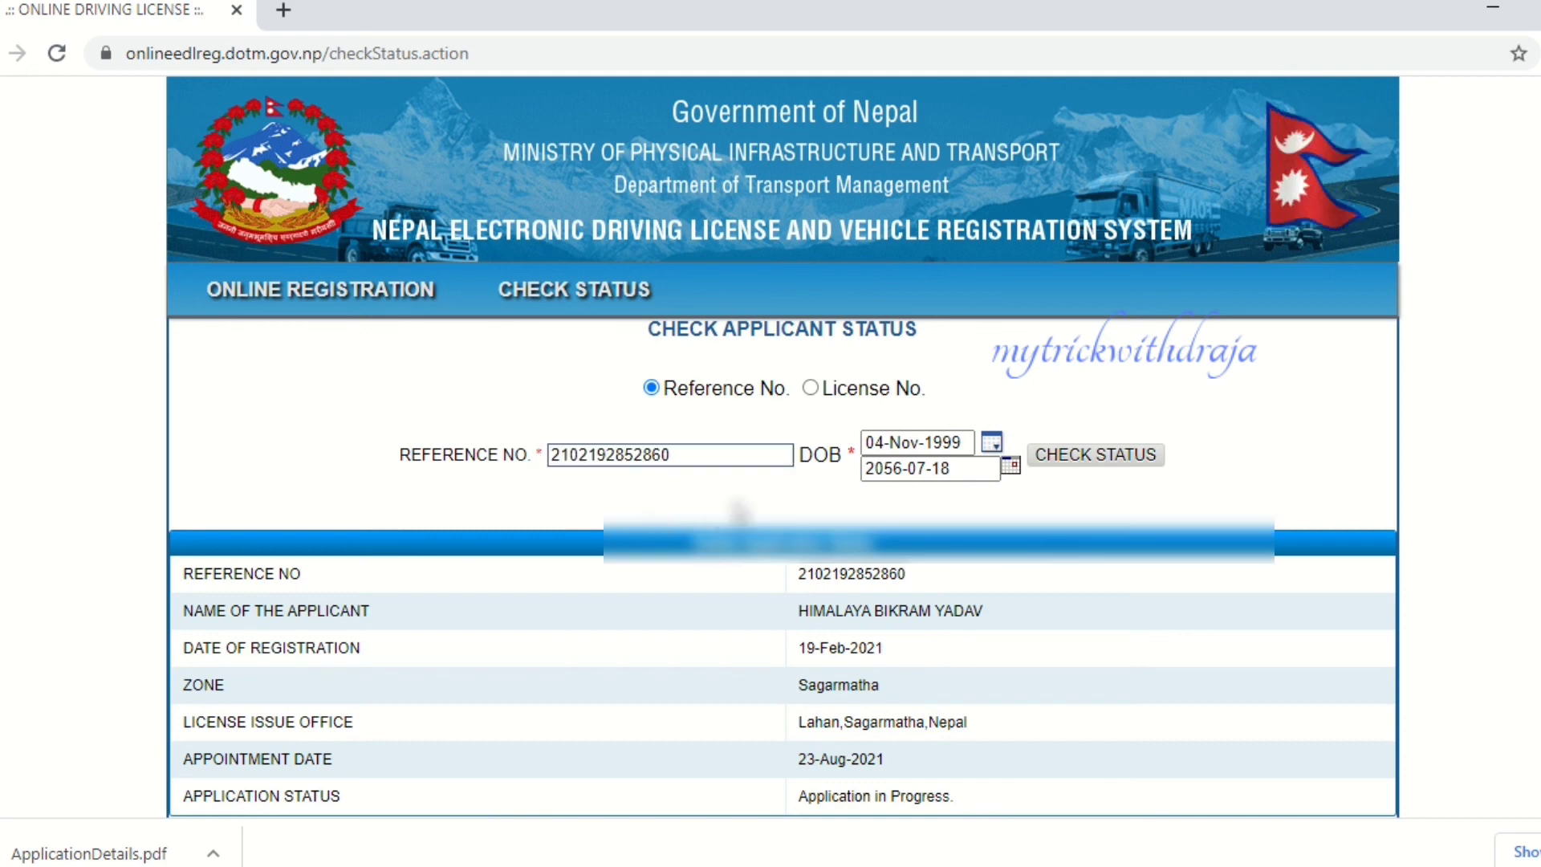
scroll(695, 524, down, 5)
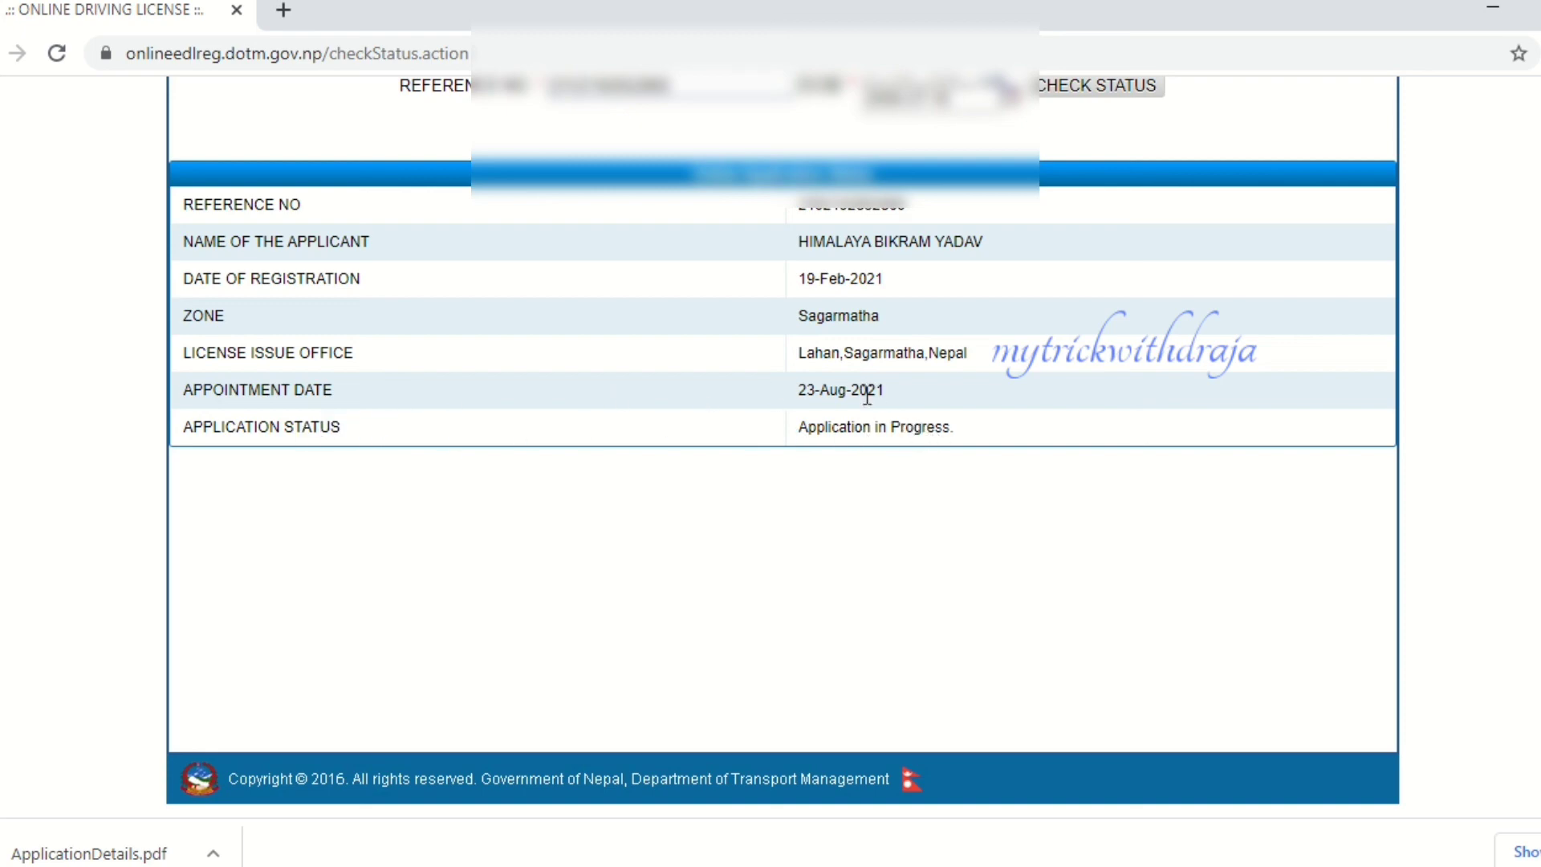
scroll(855, 392, up, 5)
scroll(842, 388, down, 5)
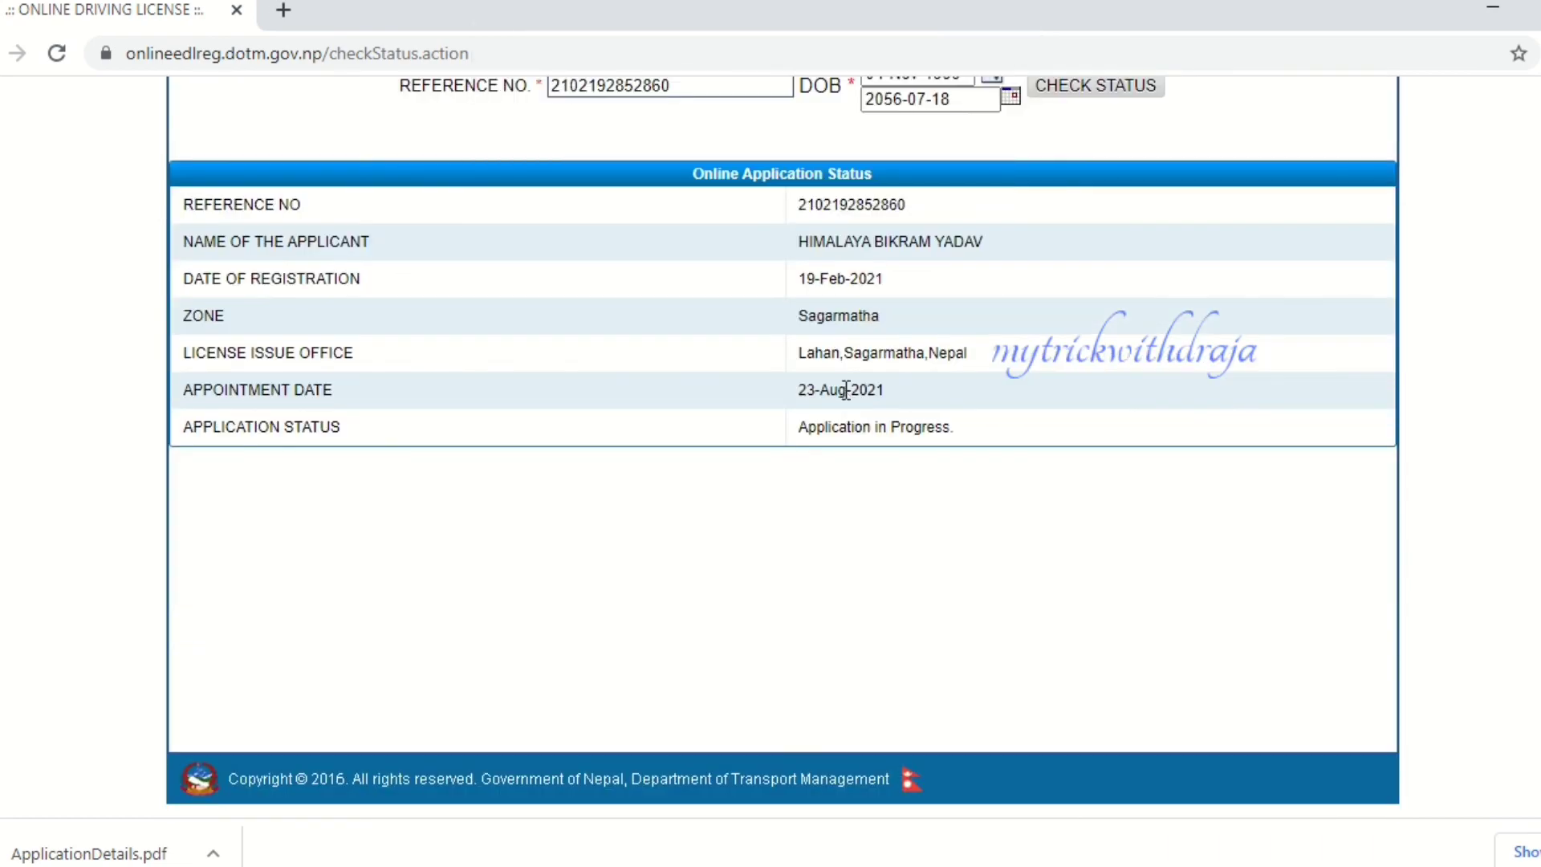
scroll(846, 390, up, 5)
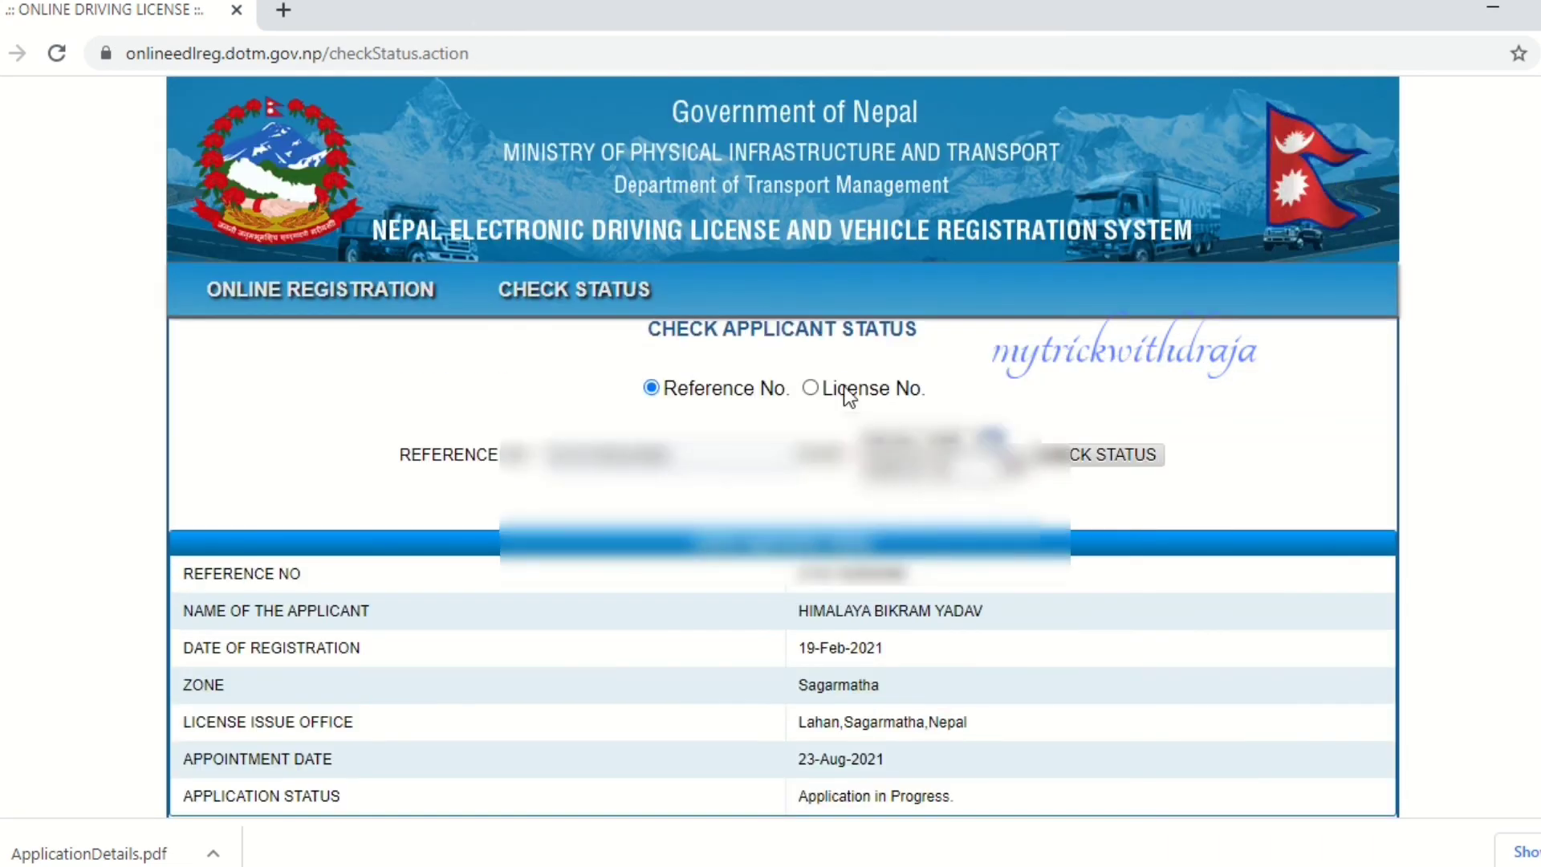